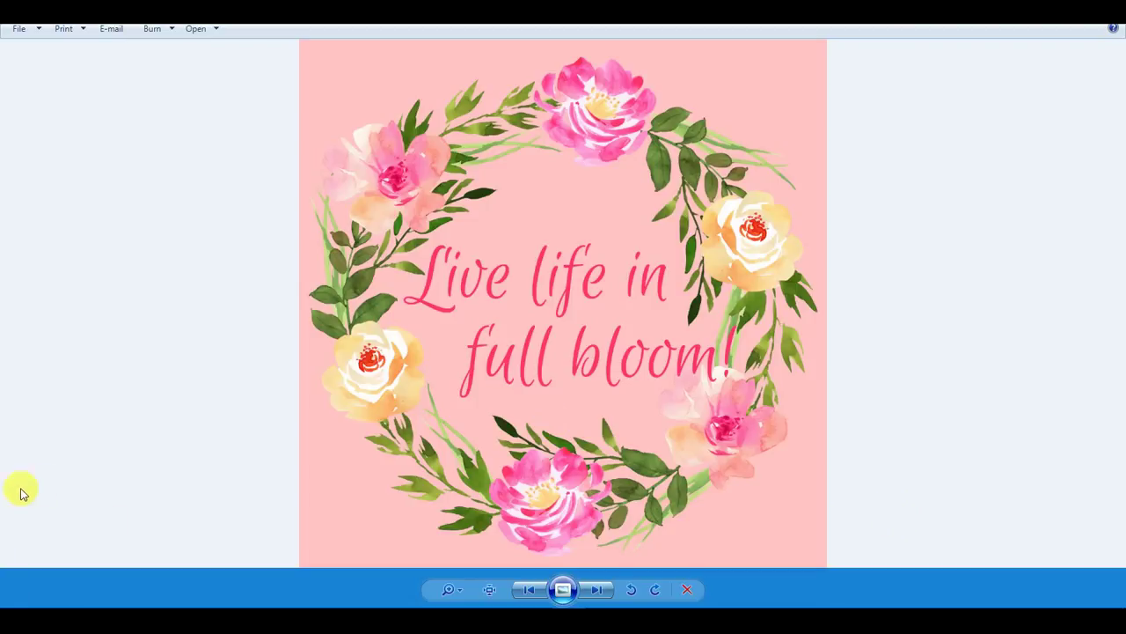
- Leave the design for Canva's Create a design page, then switch to the every-tuesday resource library
mouse_move(335, 598)
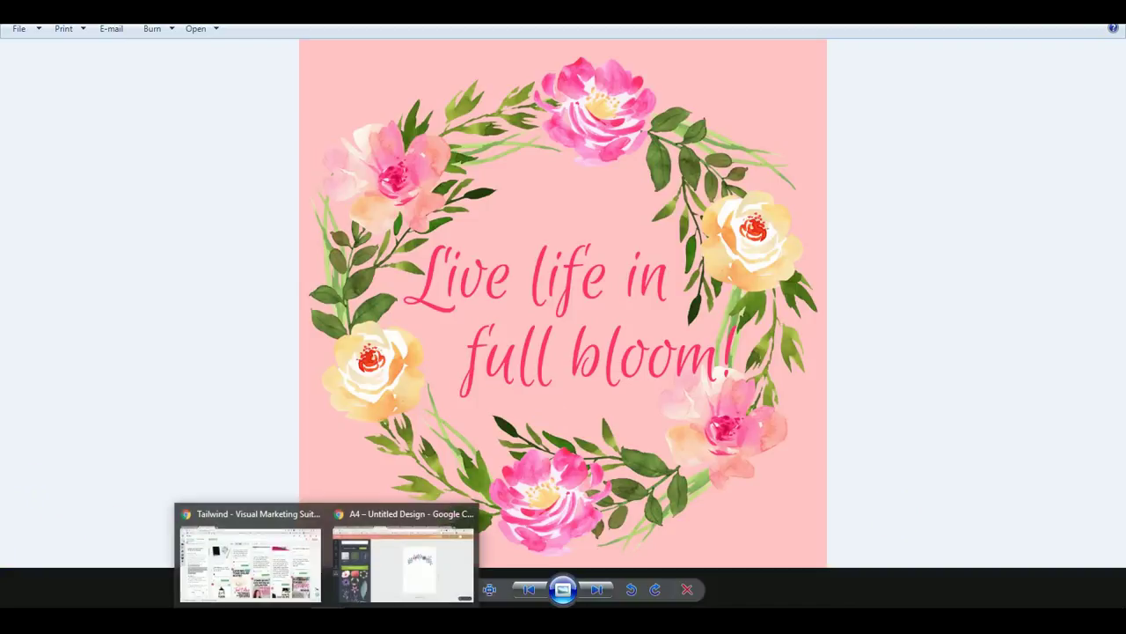
left_click(426, 538)
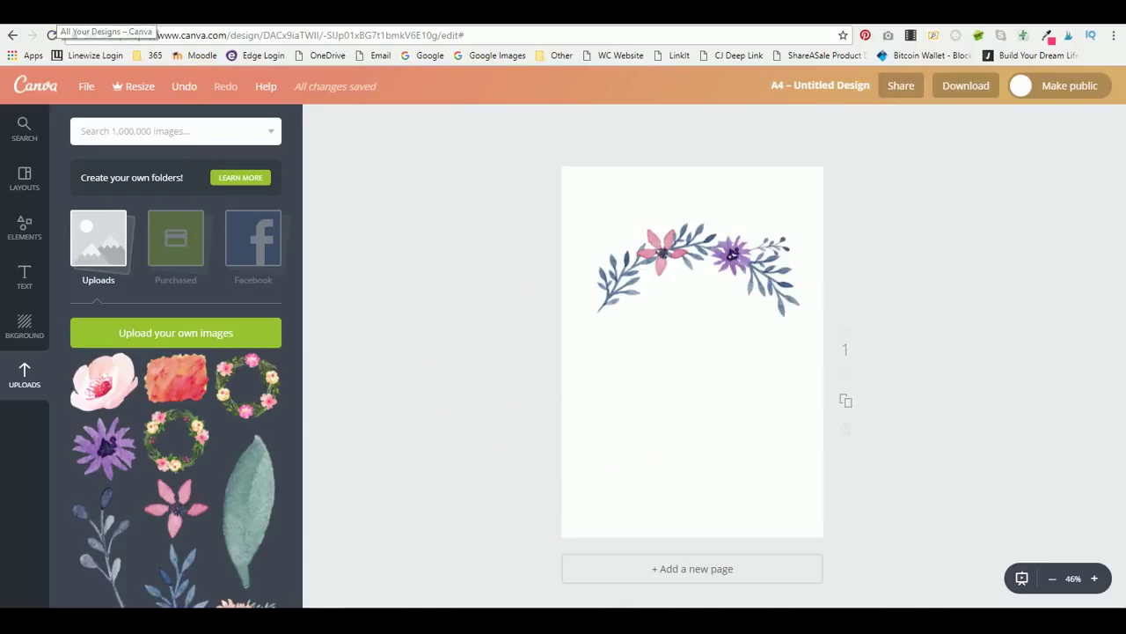
left_click(261, 25)
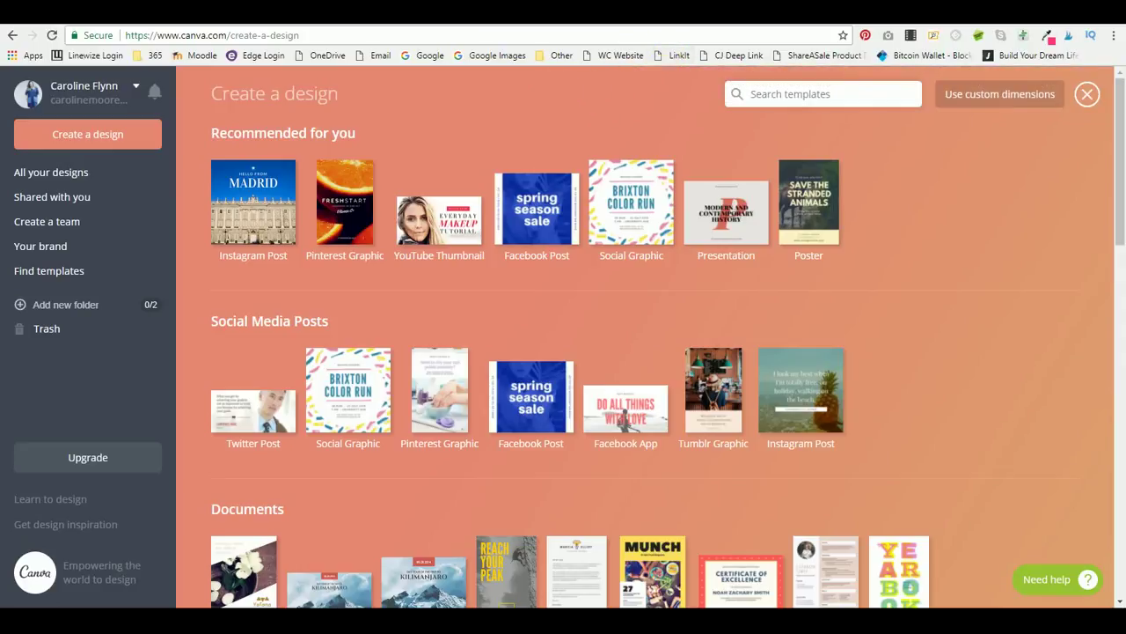
key("alt+Left")
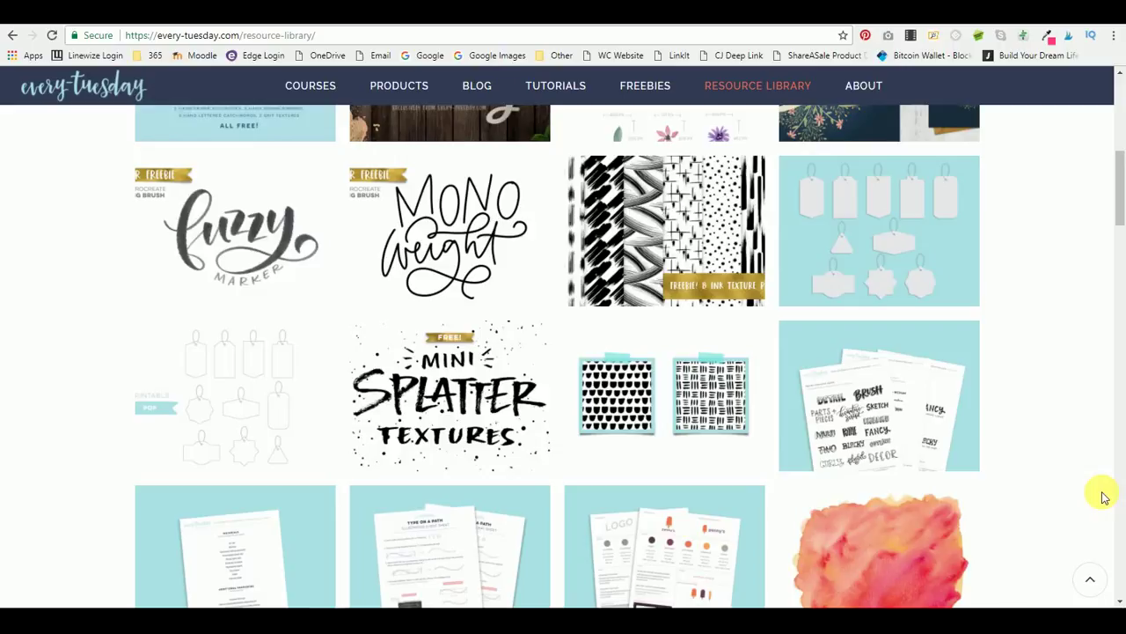
scroll(1106, 489, "up", 2)
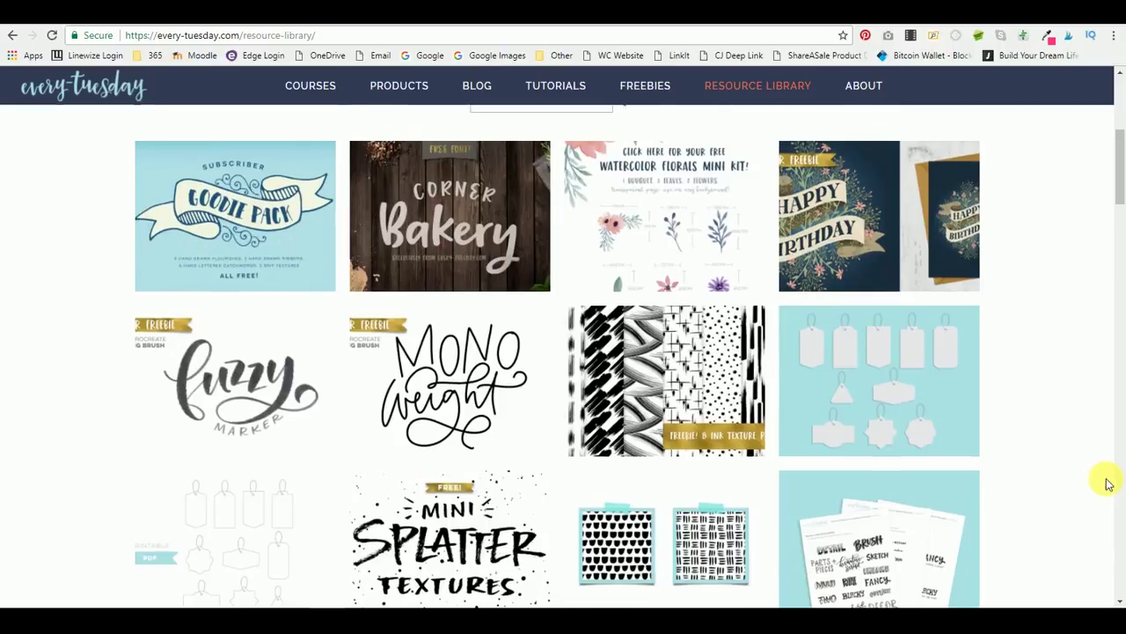
scroll(1107, 483, "up", 2)
scroll(1114, 485, "down", 1)
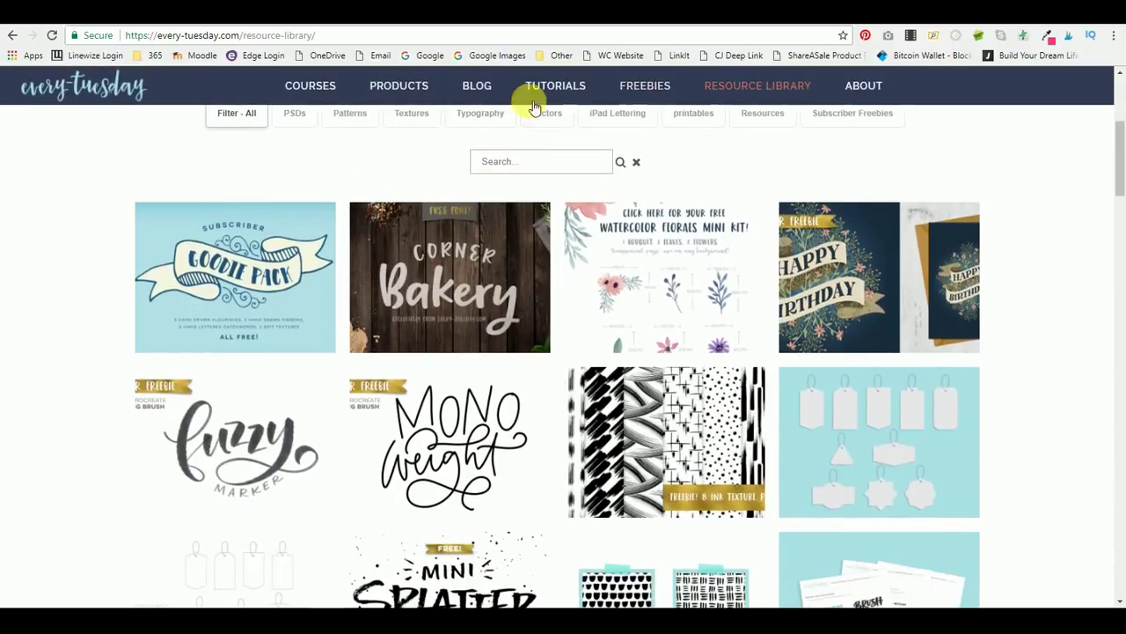
mouse_move(636, 247)
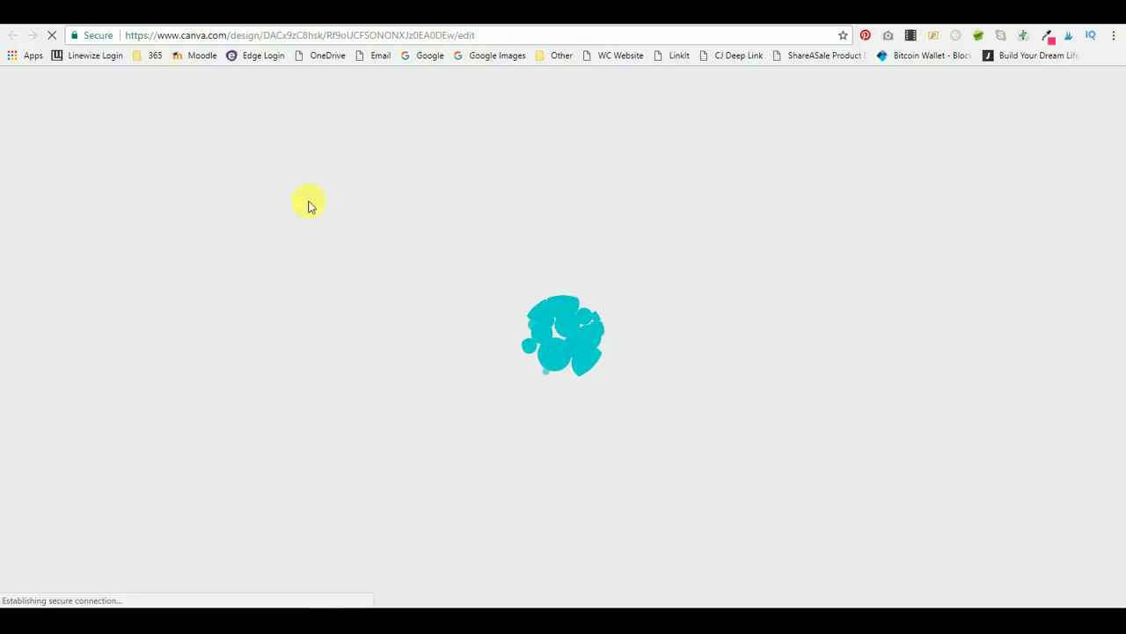
- Browse to watercolour > every-tuesday-watercolor-florals-mini-kit > watercolor-florals, then return to Canva's Uploads
mouse_move(122, 605)
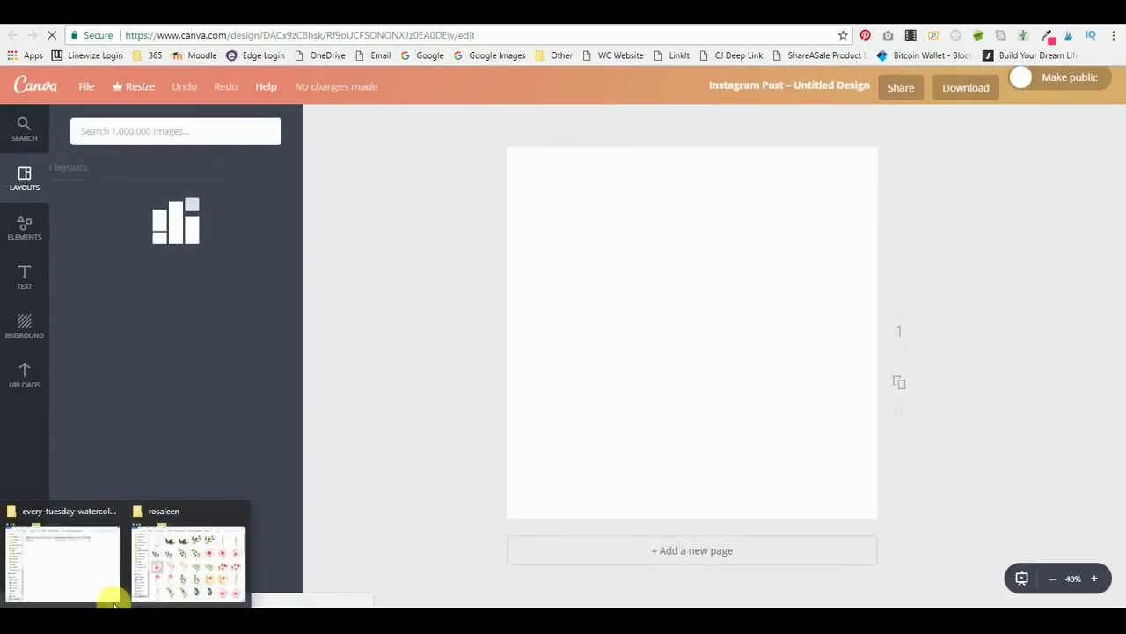
mouse_move(30, 548)
left_click(56, 562)
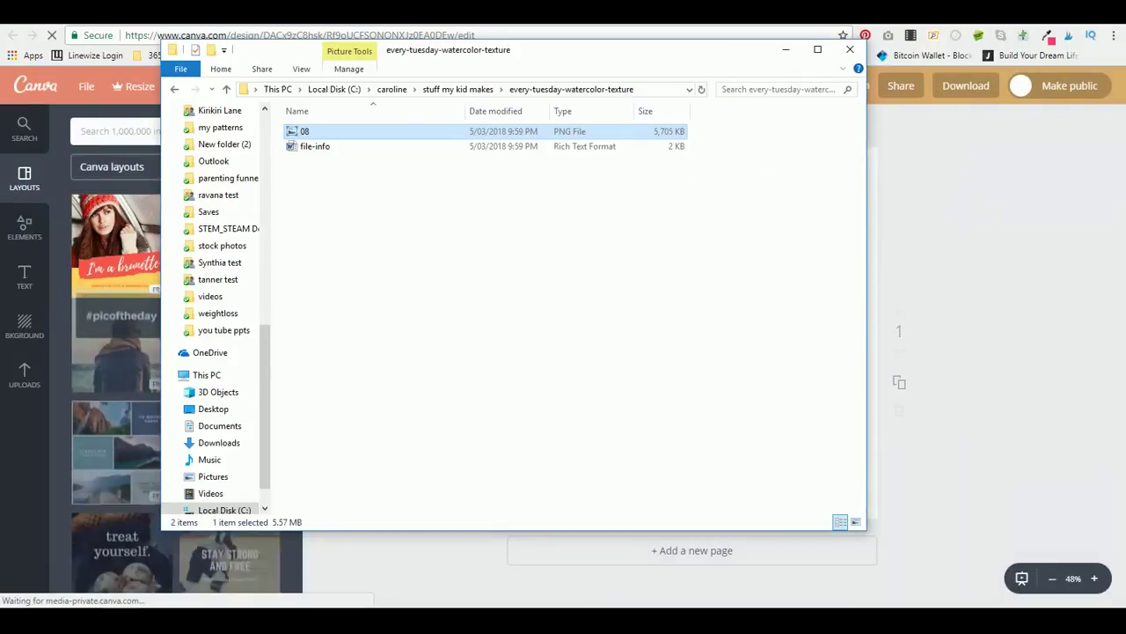
left_click(473, 91)
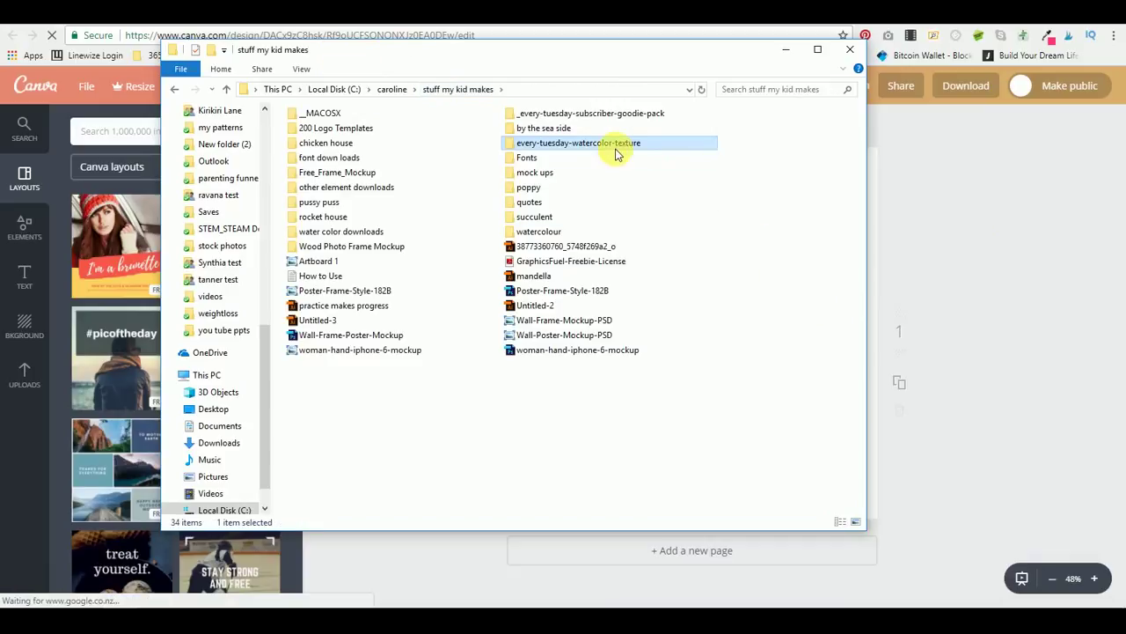
double_click(564, 233)
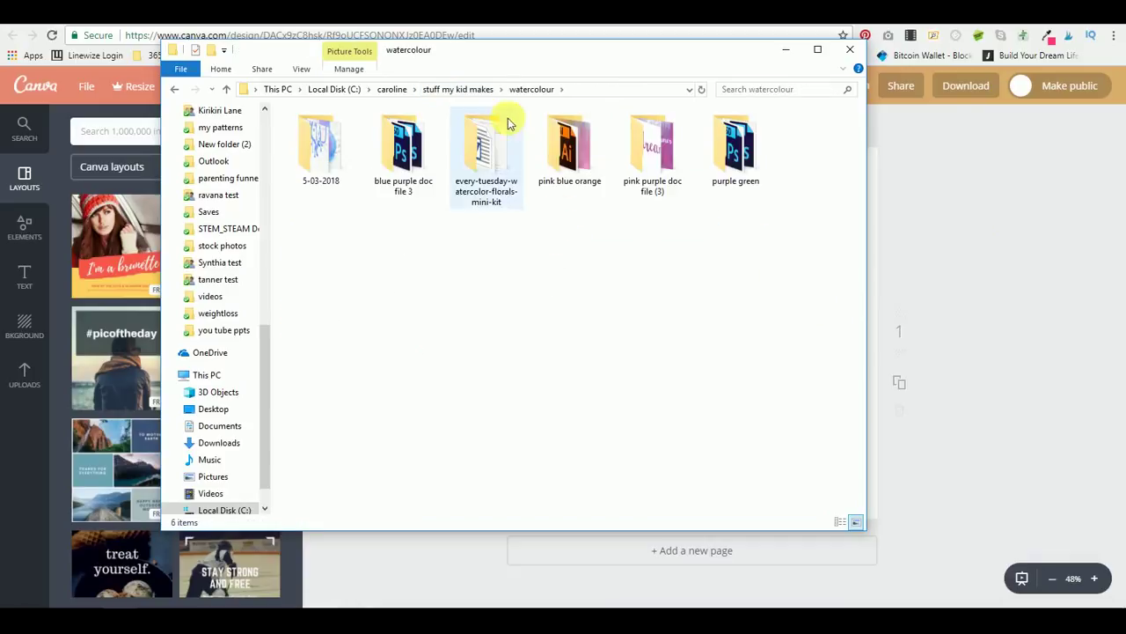
double_click(468, 174)
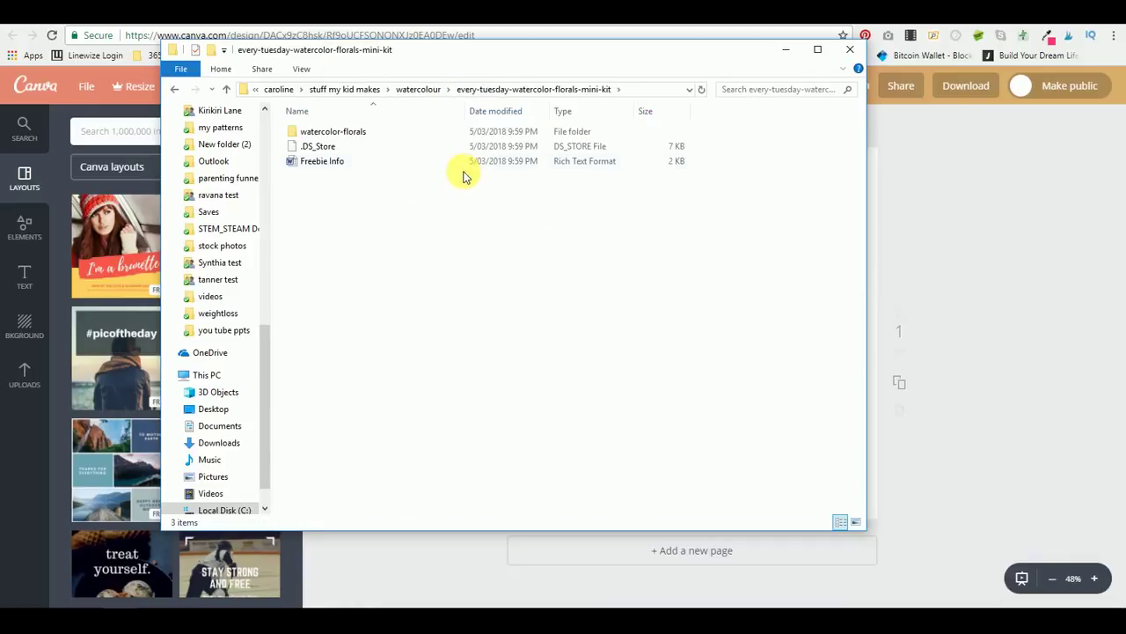
left_click(370, 132)
double_click(369, 132)
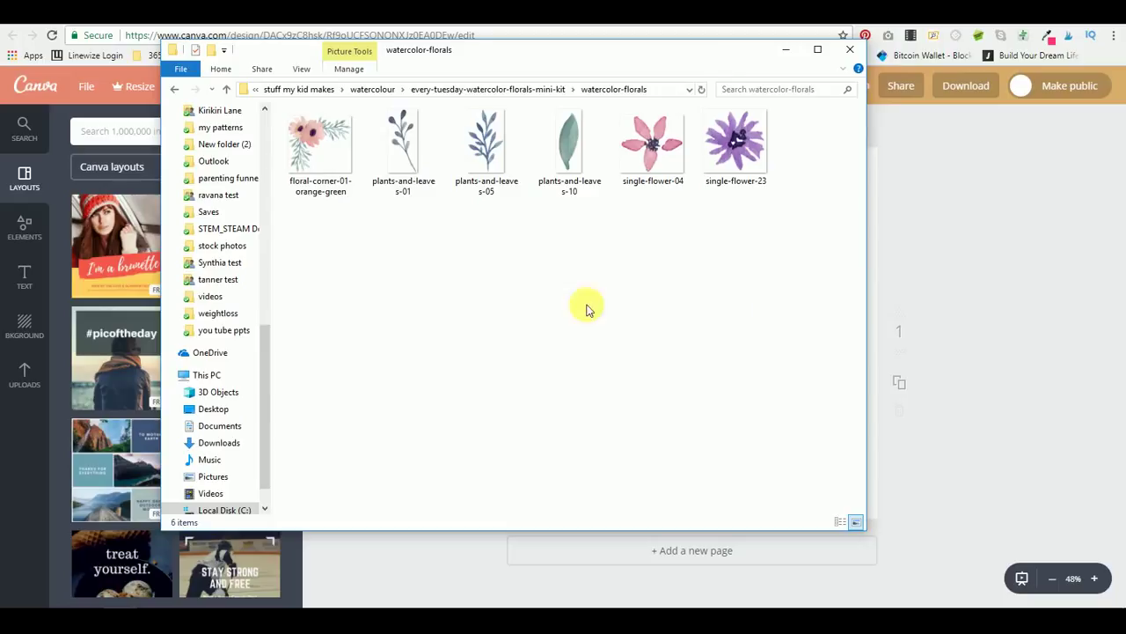
left_click(26, 376)
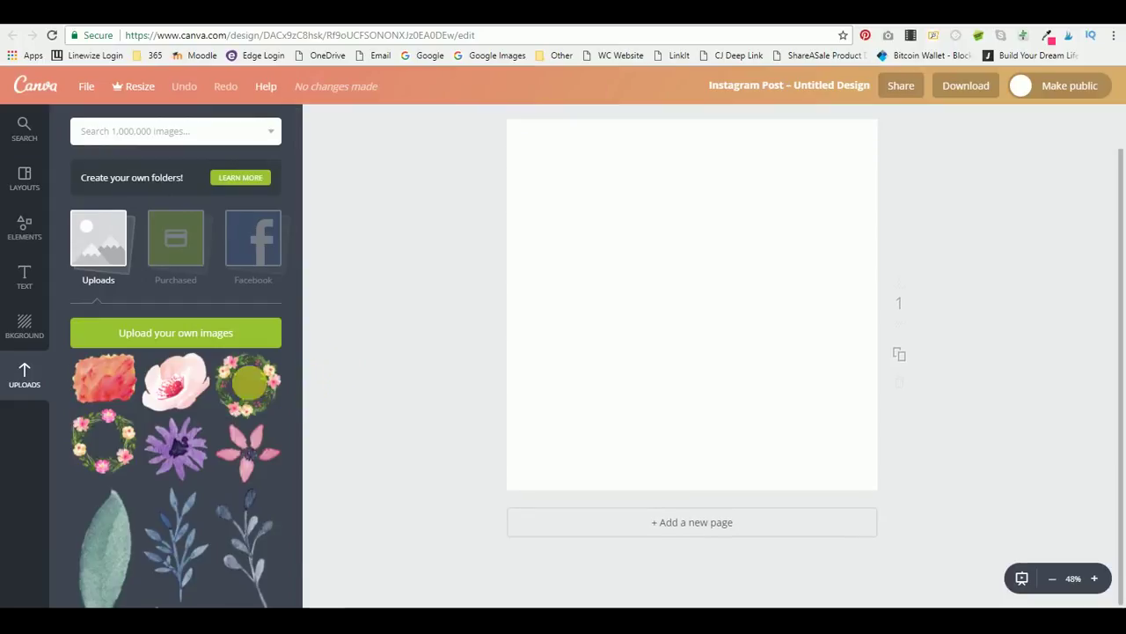
- Add the blue watercolour branch from Uploads as a trial and shrink it
scroll(264, 457, "down", 3)
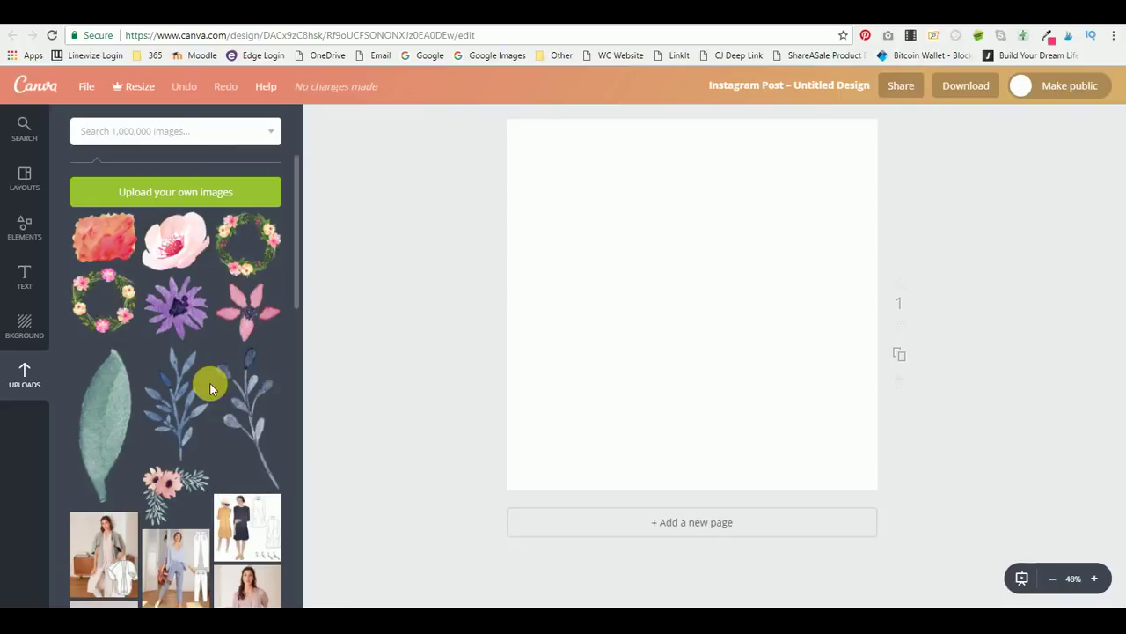
left_click(174, 411)
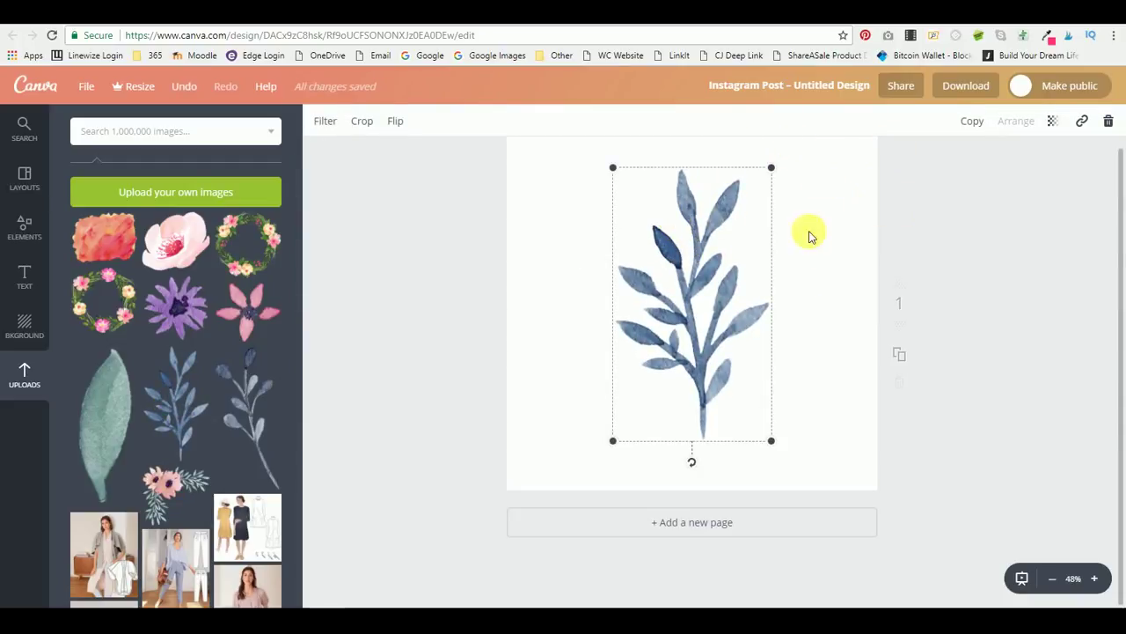
left_click_drag(772, 168, 372, 428)
- Add the pink floral corner bouquet and enlarge it over the post's top-left
left_click(176, 481)
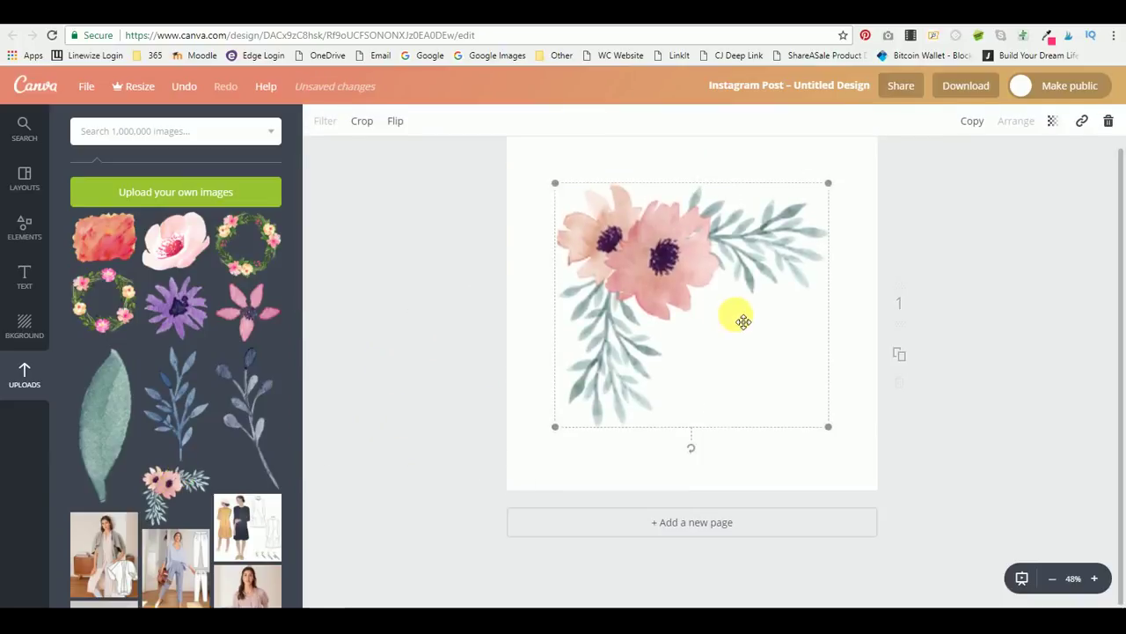
left_click_drag(556, 231, 512, 173)
left_click_drag(830, 185, 857, 184)
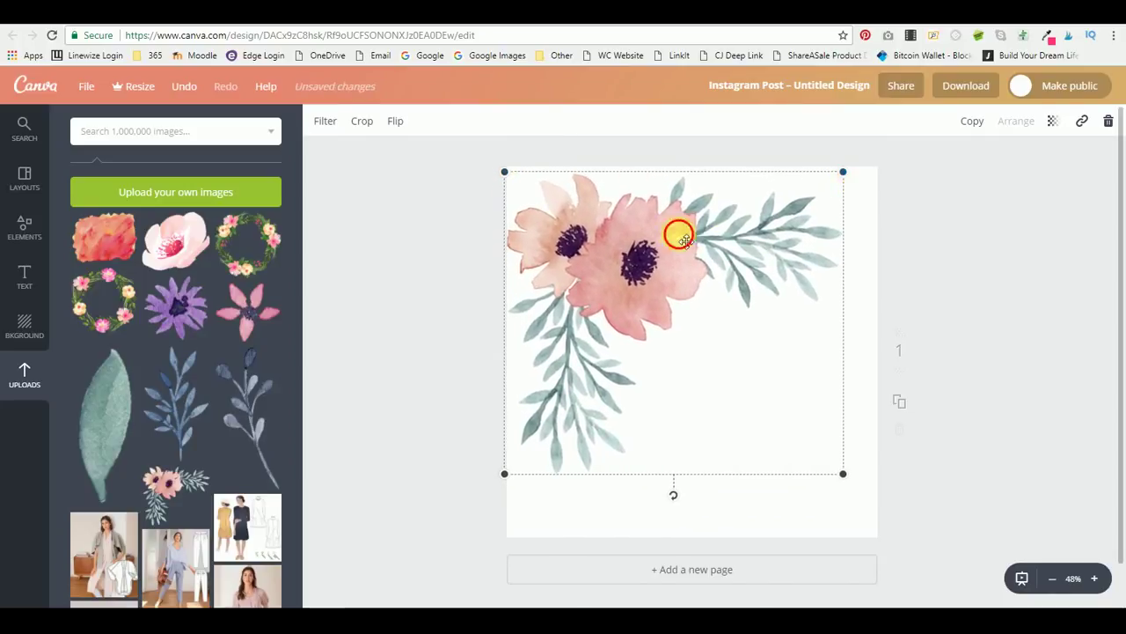
mouse_move(685, 237)
left_mouse_down()
mouse_move(681, 229)
mouse_move(685, 243)
left_mouse_up()
left_click_drag(519, 487, 513, 483)
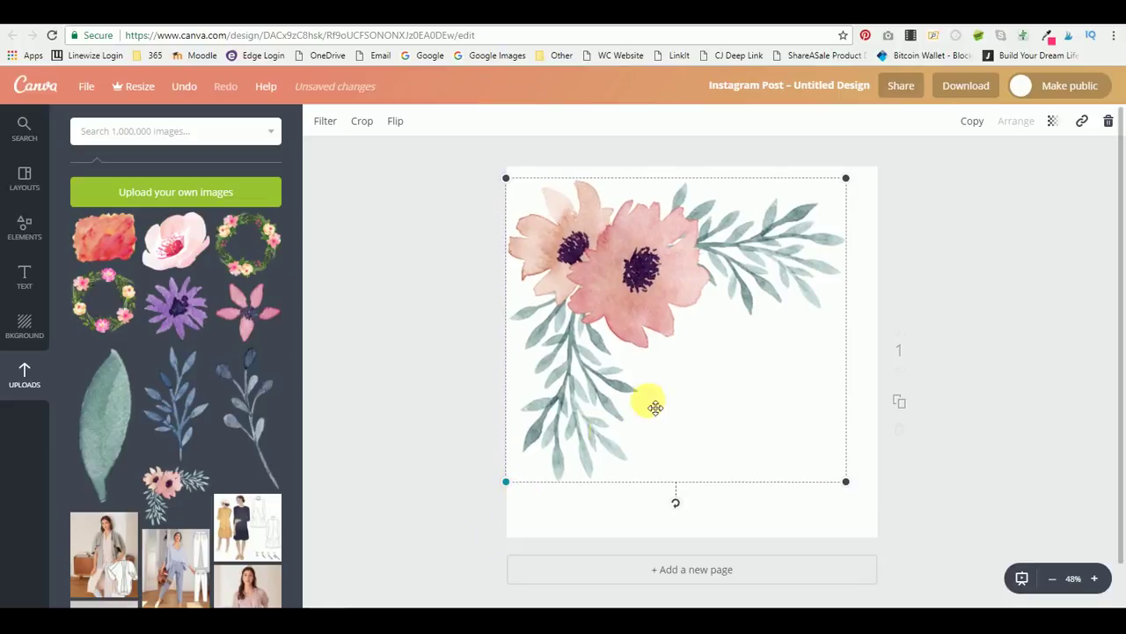
- Add the Schoolbell 'We are having a baby girl!' text template, enlarged at the lower right
left_click(27, 274)
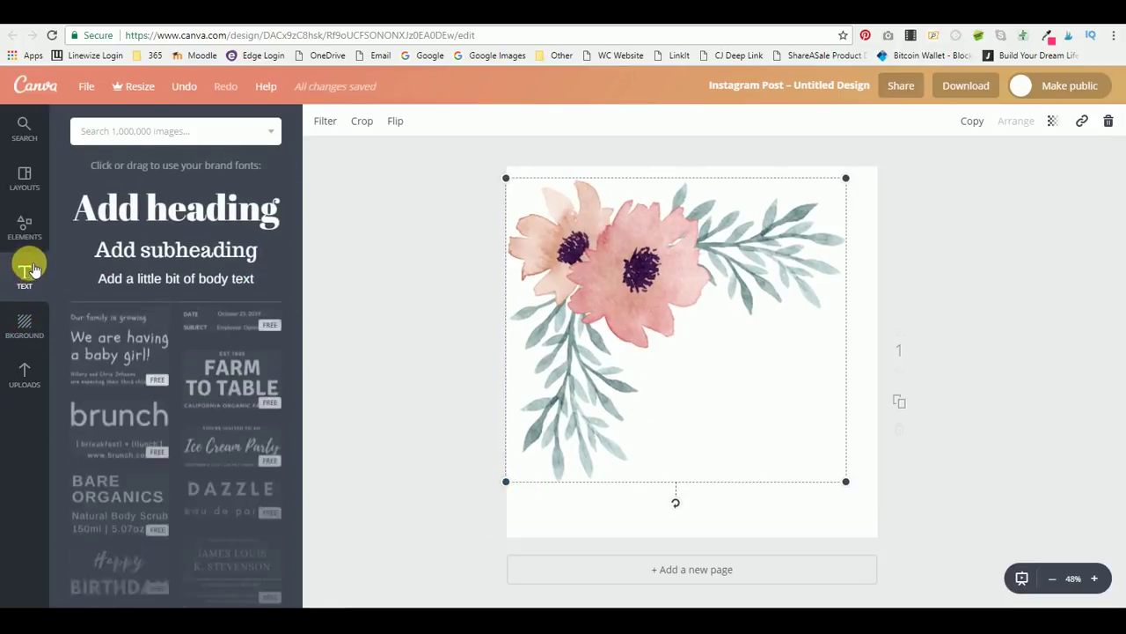
left_click(113, 350)
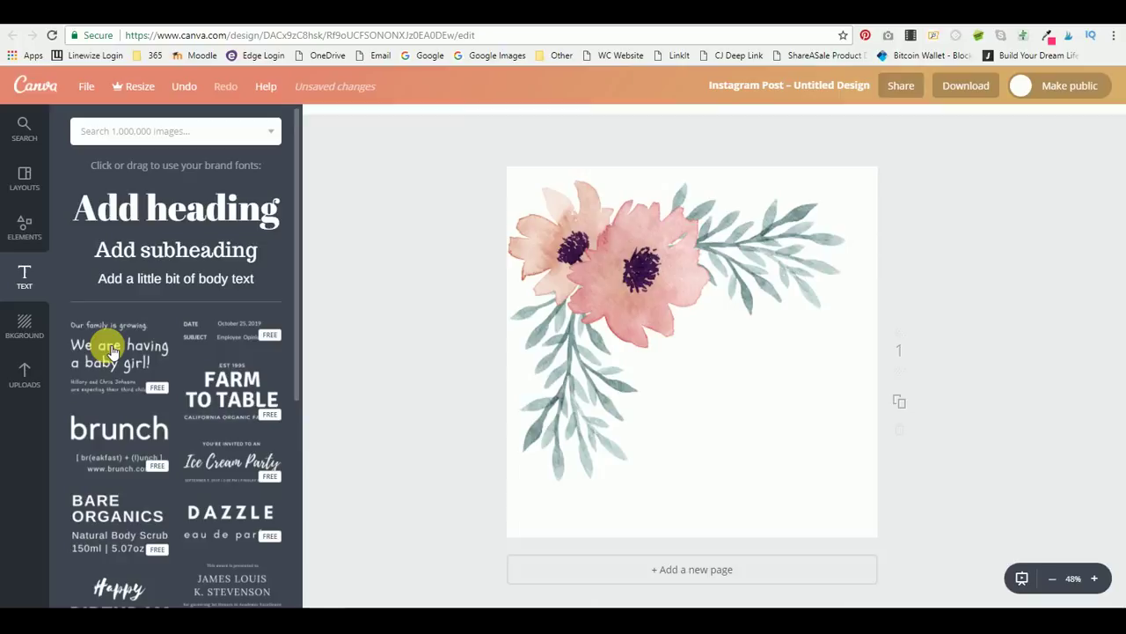
left_click_drag(702, 360, 716, 391)
left_click_drag(843, 499, 863, 509)
left_click_drag(768, 431, 754, 430)
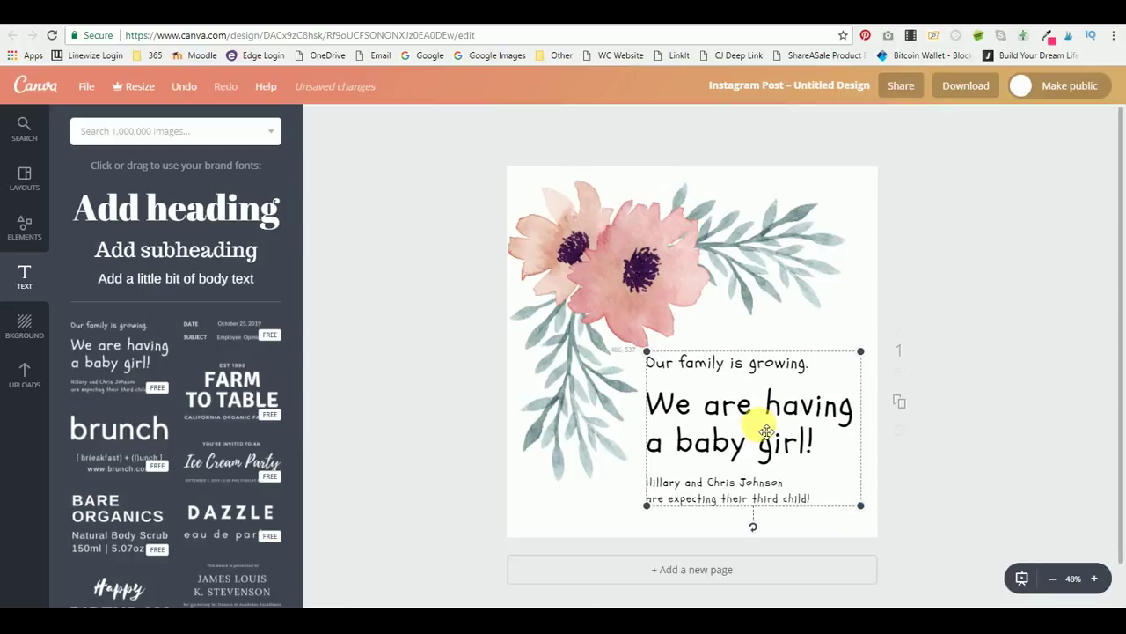
left_click(942, 402)
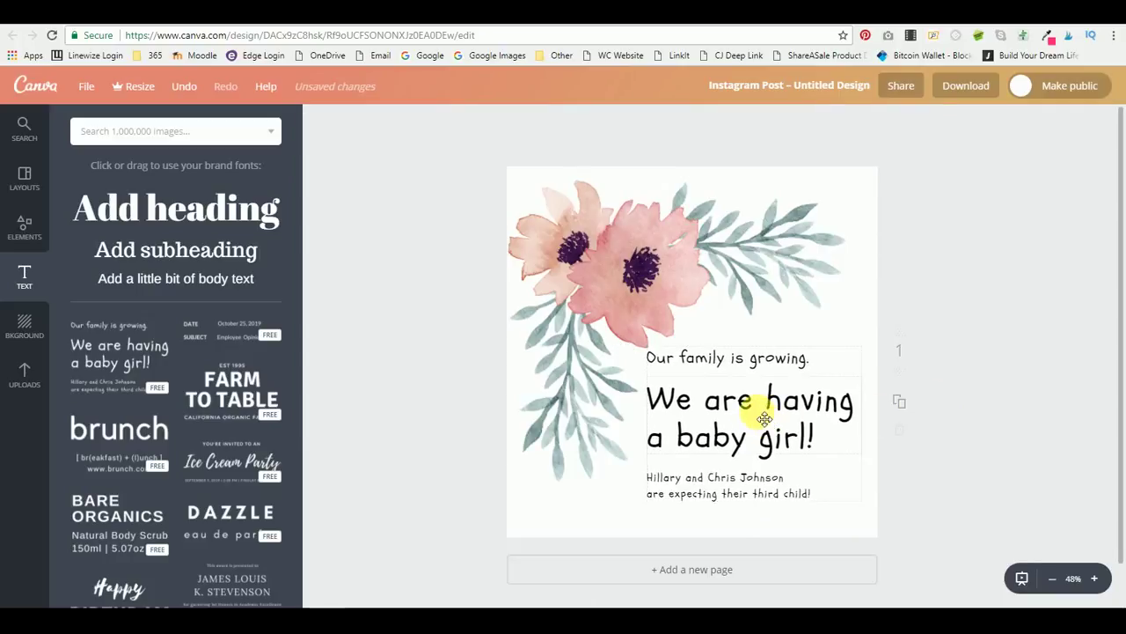
left_click(765, 418)
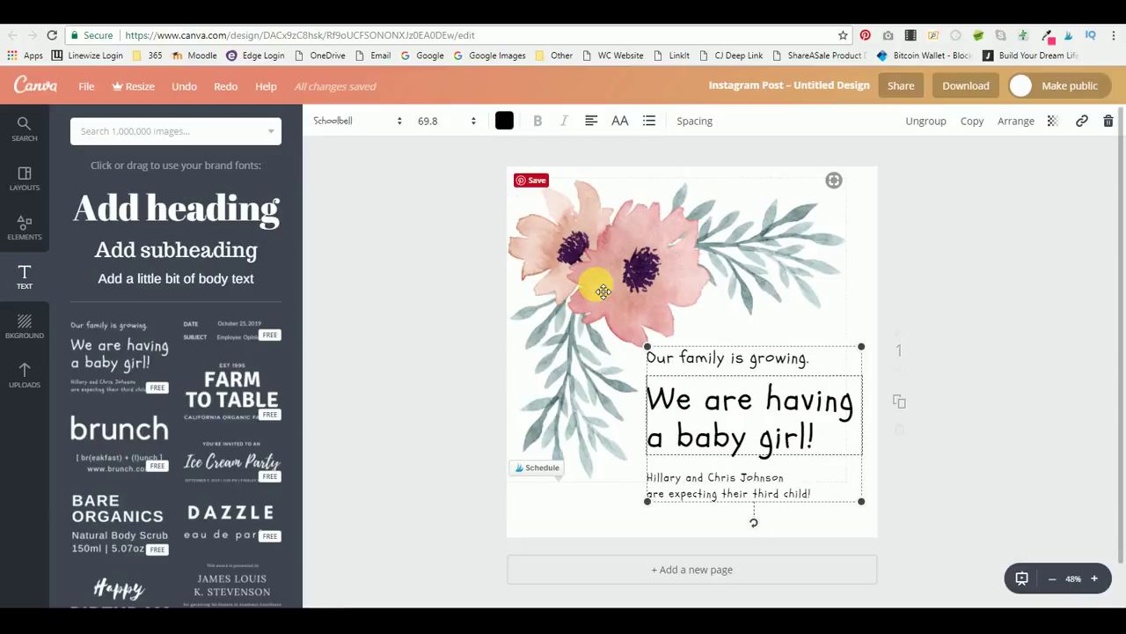
- Sample the large flower's pink with Eye Dropper and copy its hex code de8c8b
left_click(1048, 38)
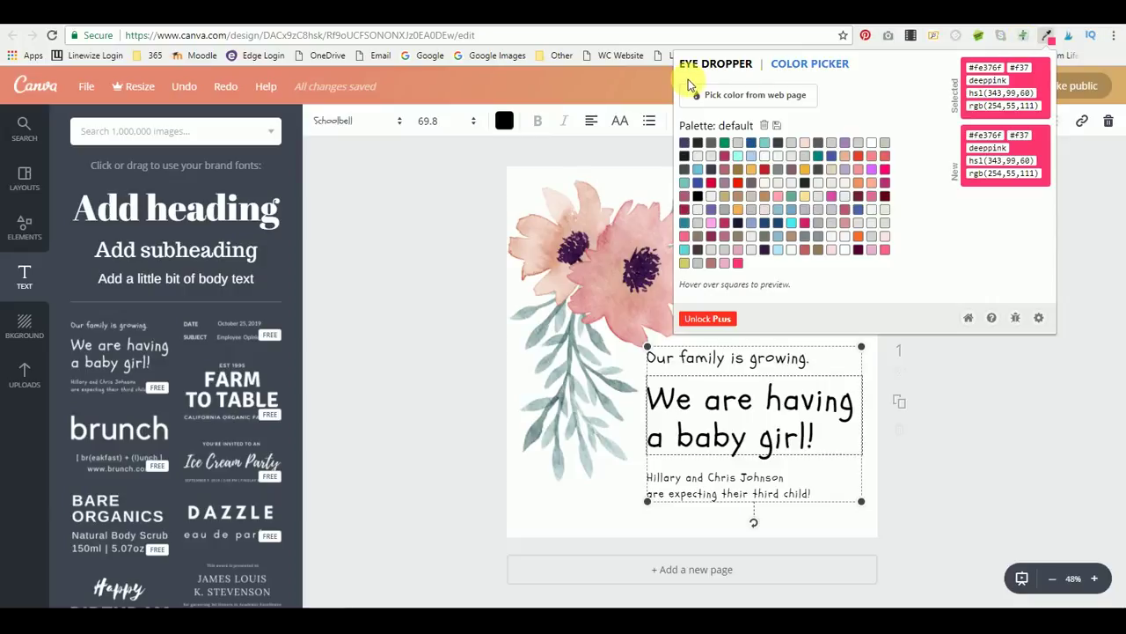
left_click(731, 97)
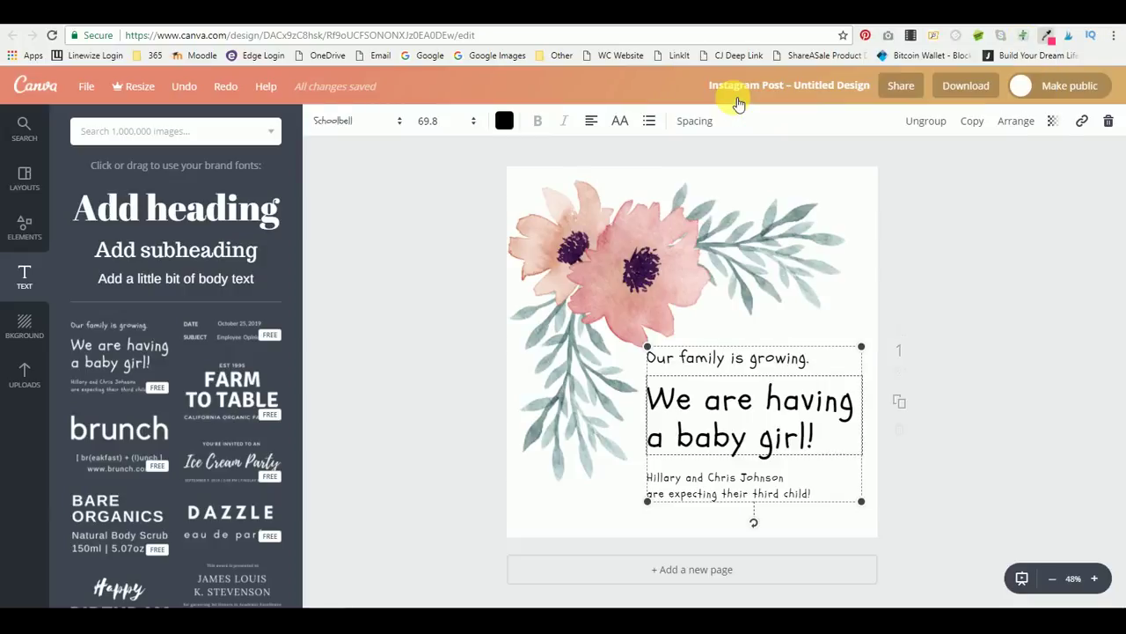
left_click(602, 233)
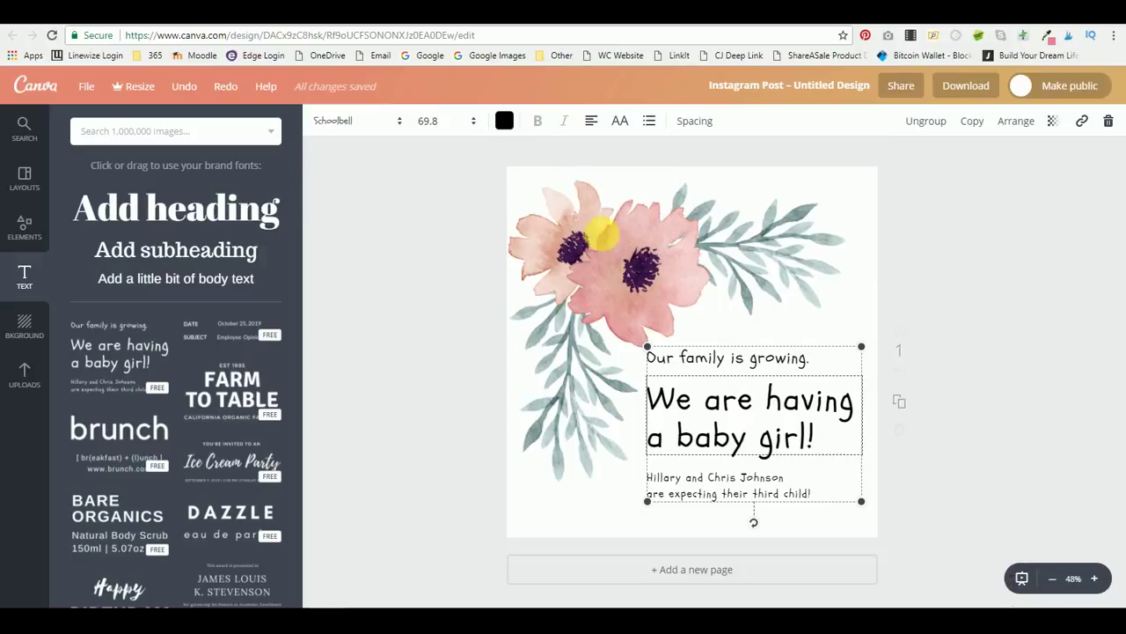
left_click(1049, 37)
right_click(986, 67)
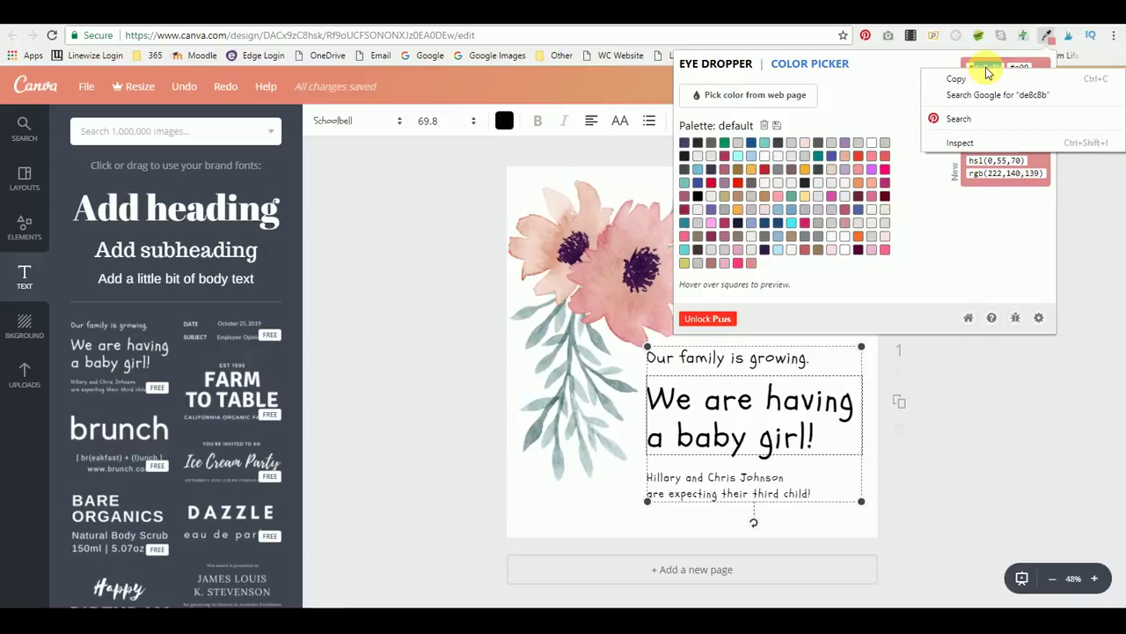
left_click(966, 78)
- Colour the 'We are having a baby girl!' heading with a new pink document colour de8c8b
left_click(959, 394)
left_click(686, 425)
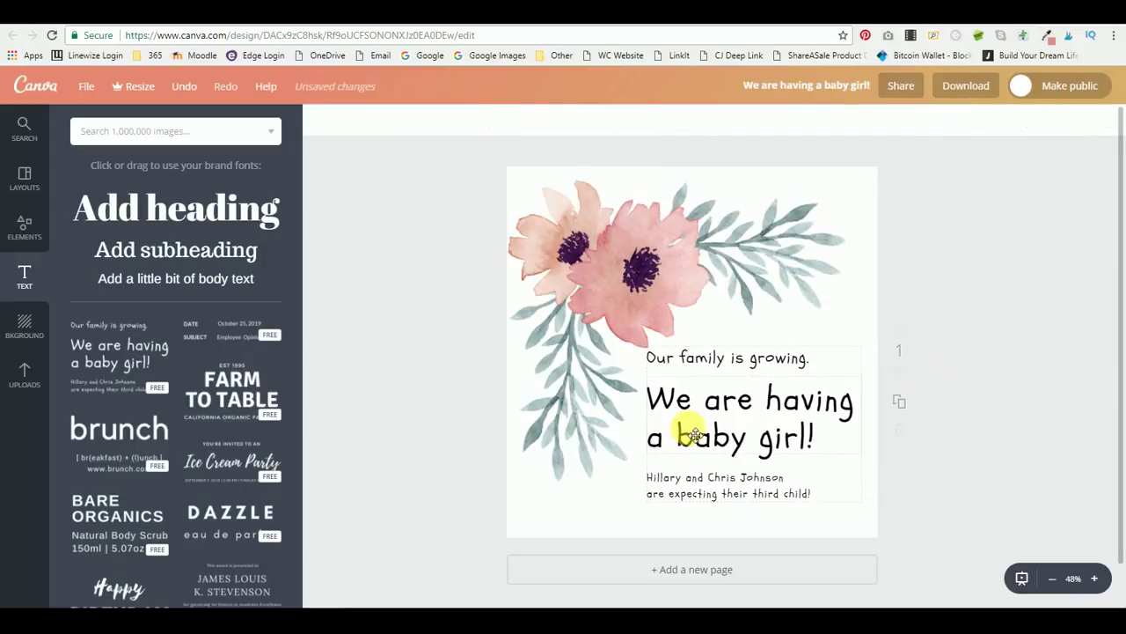
left_click(509, 120)
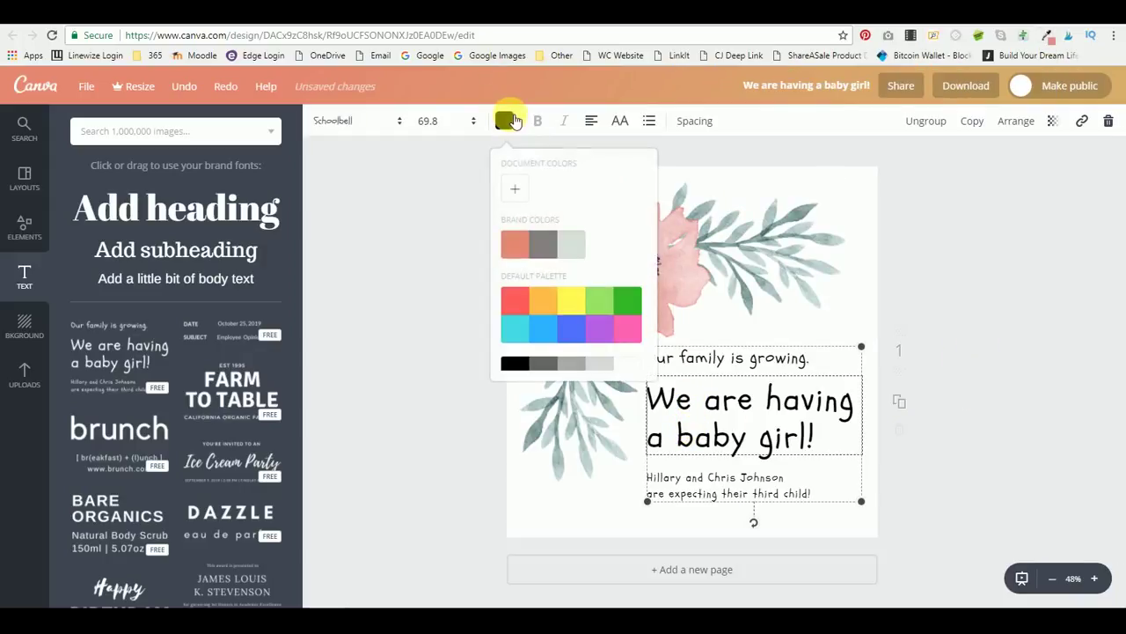
left_click(515, 189)
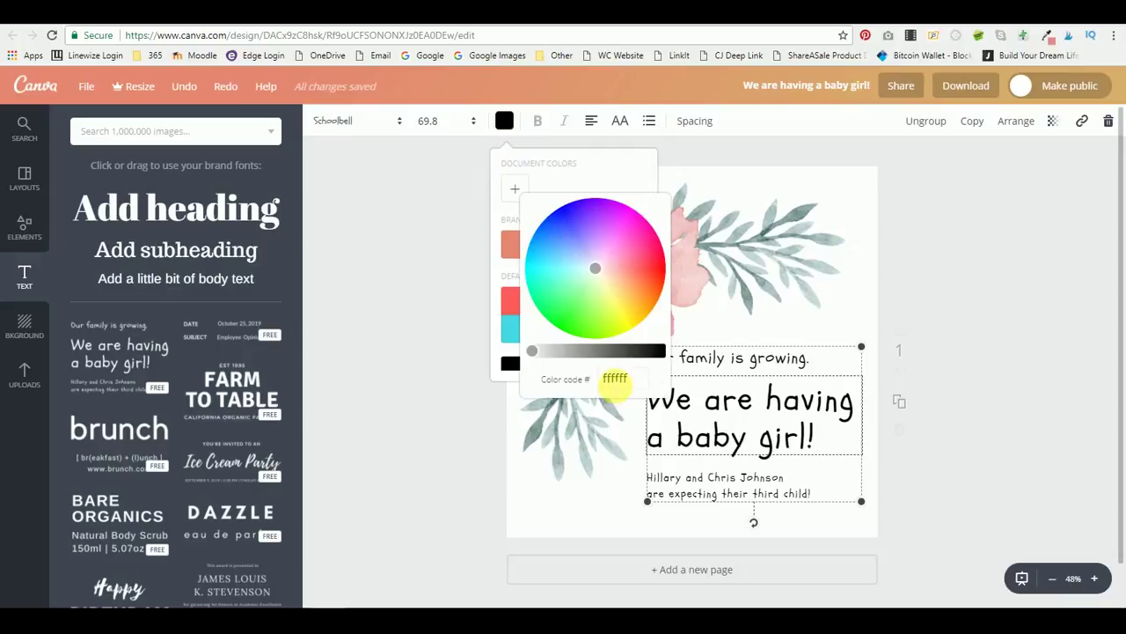
double_click(616, 378)
right_click(614, 381)
left_click(675, 428)
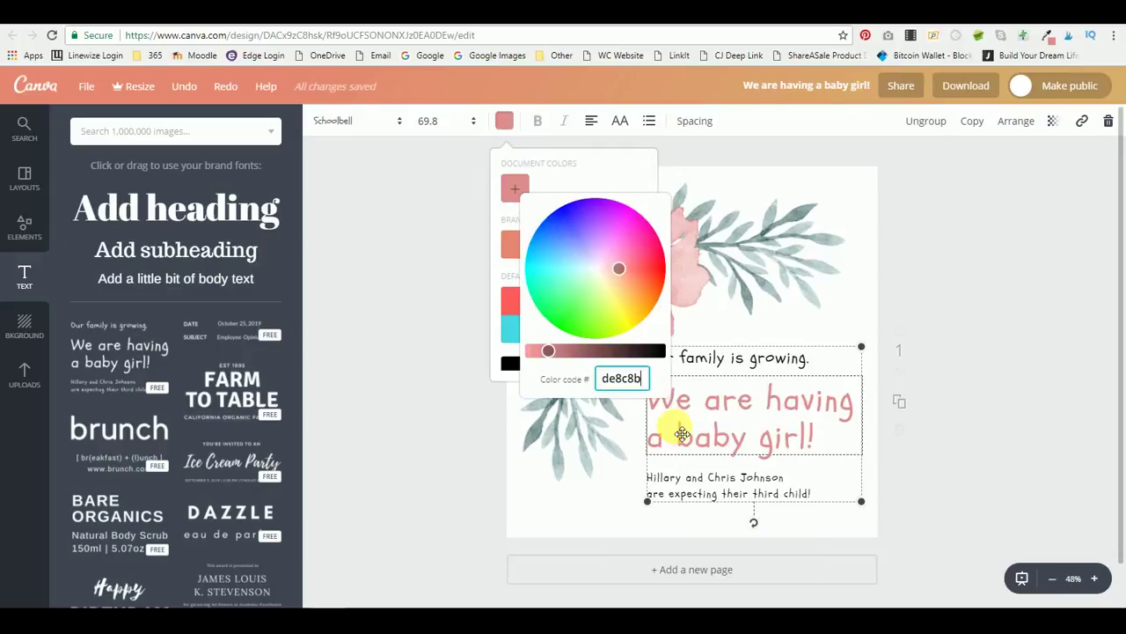
left_click(842, 432)
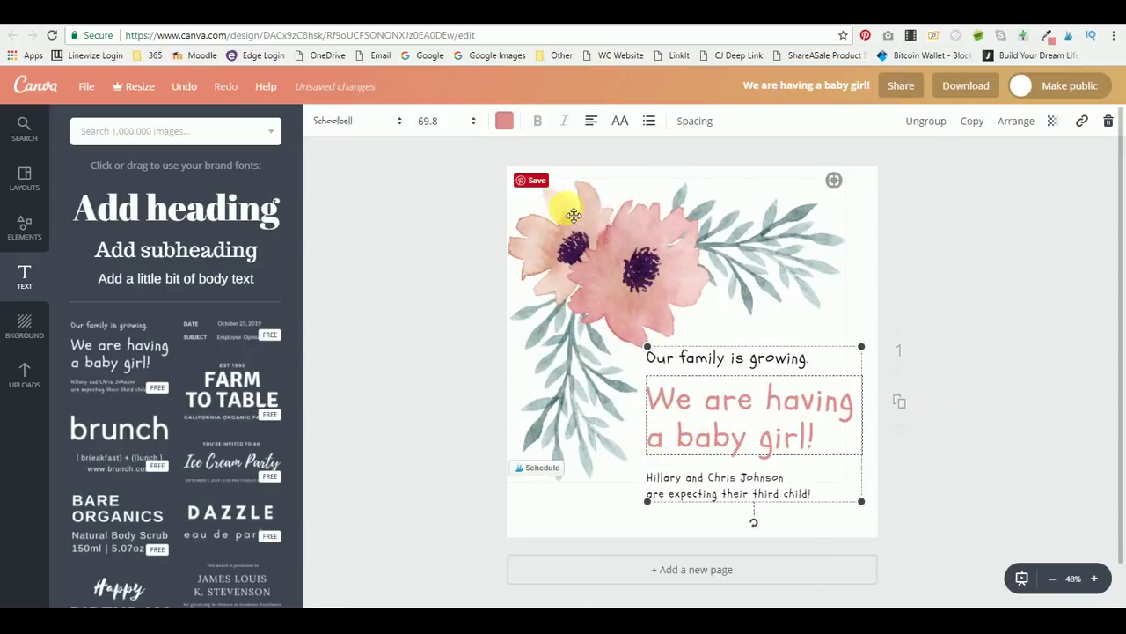
- Apply the pink de8c8b to the 'Our family is growing.' line and the body text
left_click(732, 366)
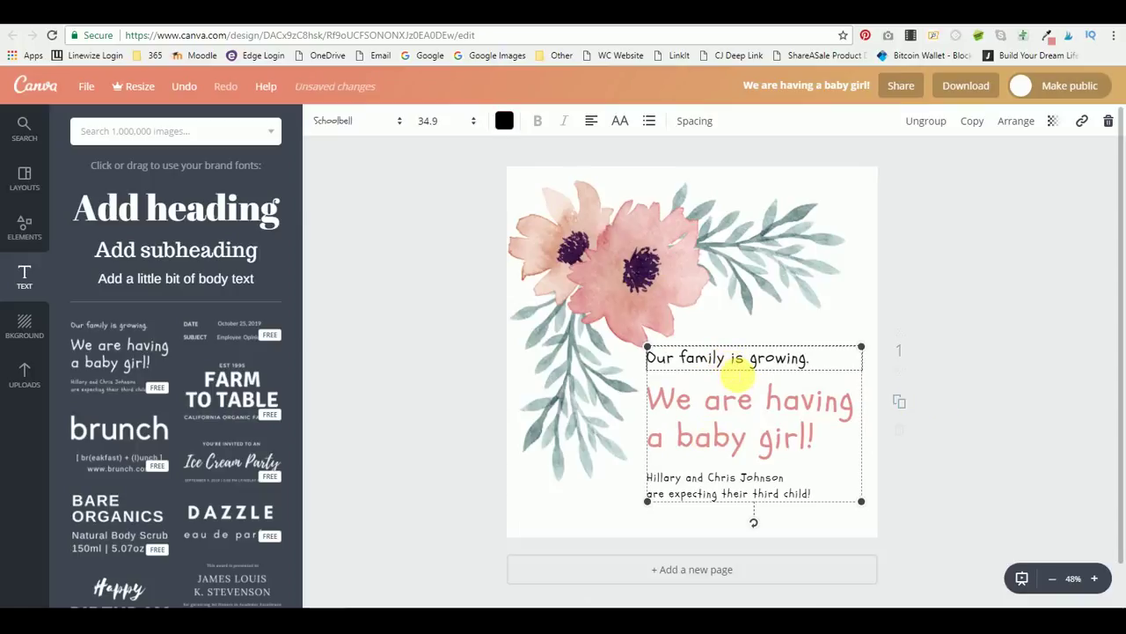
left_click(505, 121)
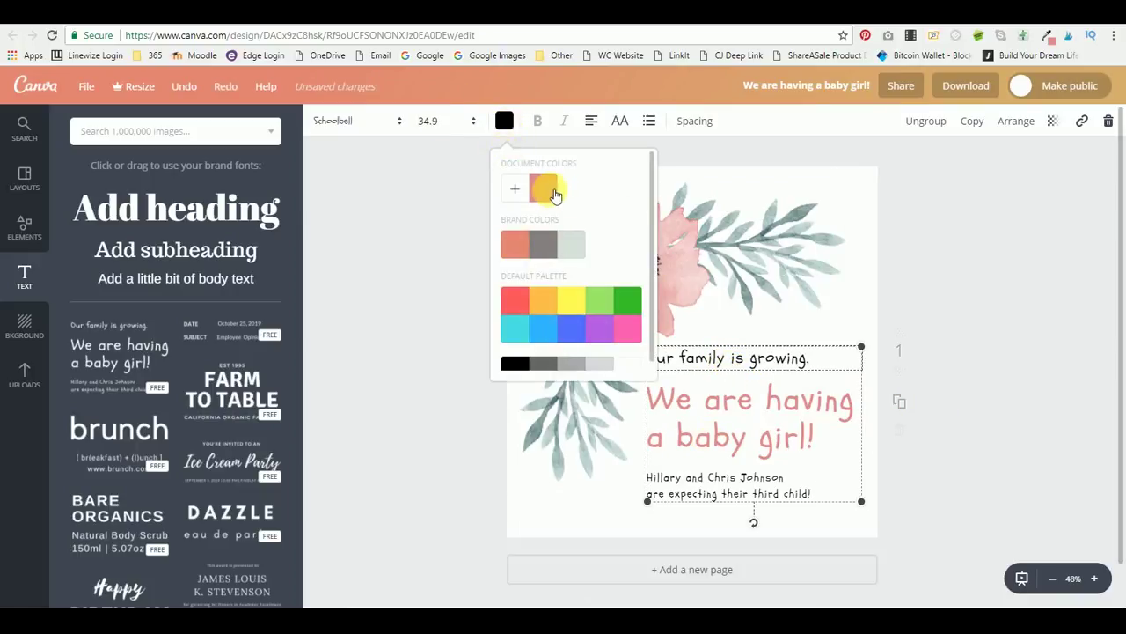
left_click(545, 187)
left_click(704, 495)
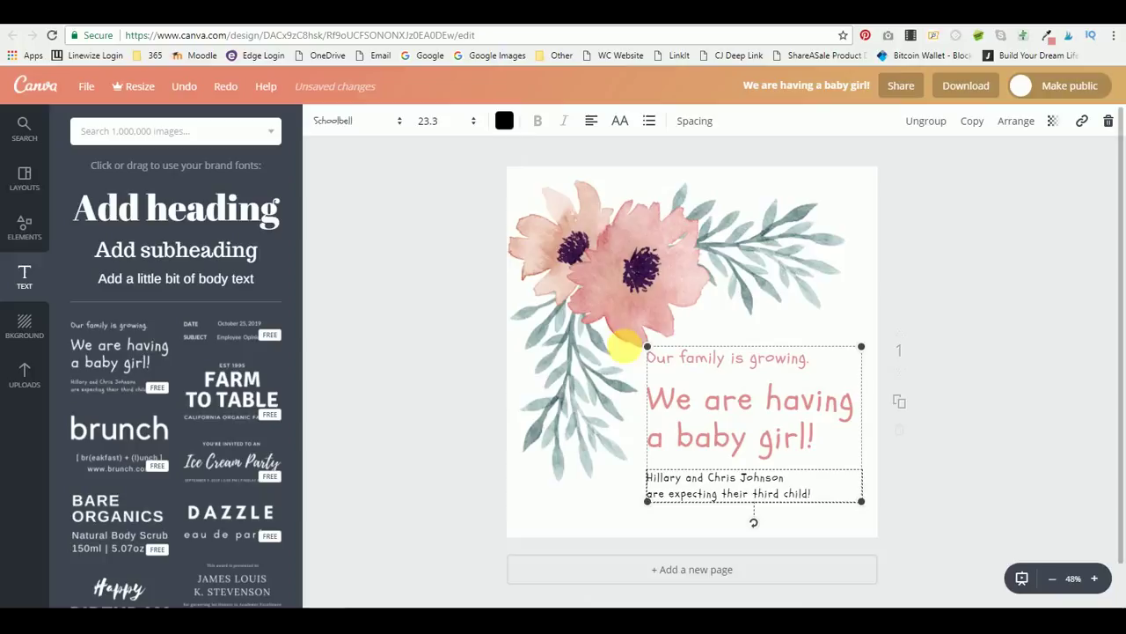
left_click(505, 121)
left_click(545, 187)
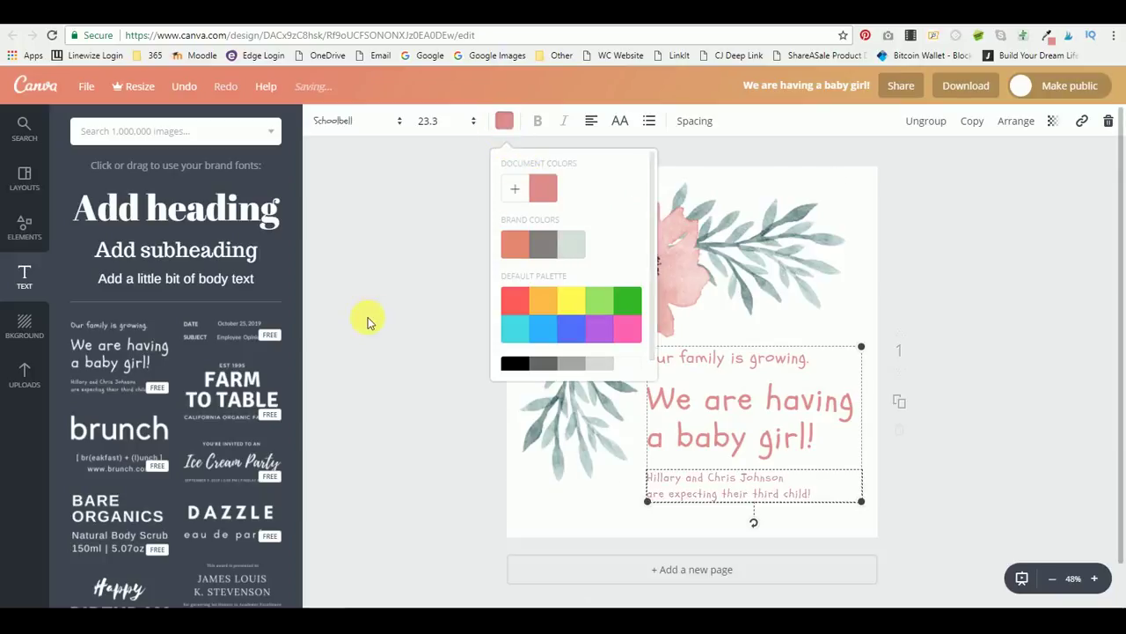
left_click(372, 315)
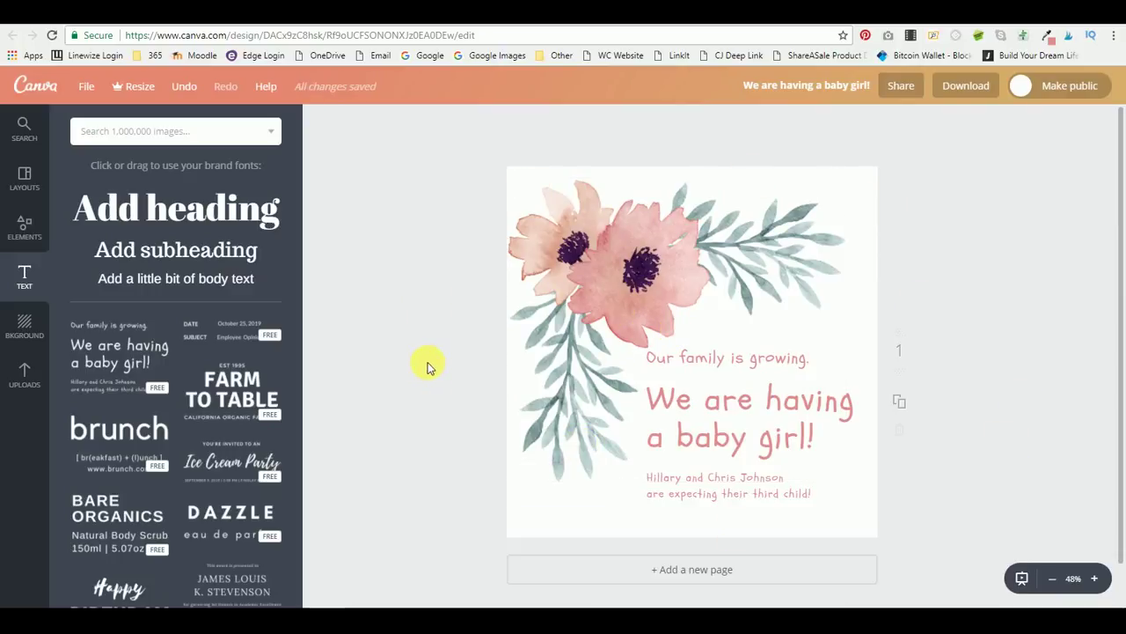
- Set the background to grey, then lighten it to a pale pinkish grey document colour
left_click(23, 337)
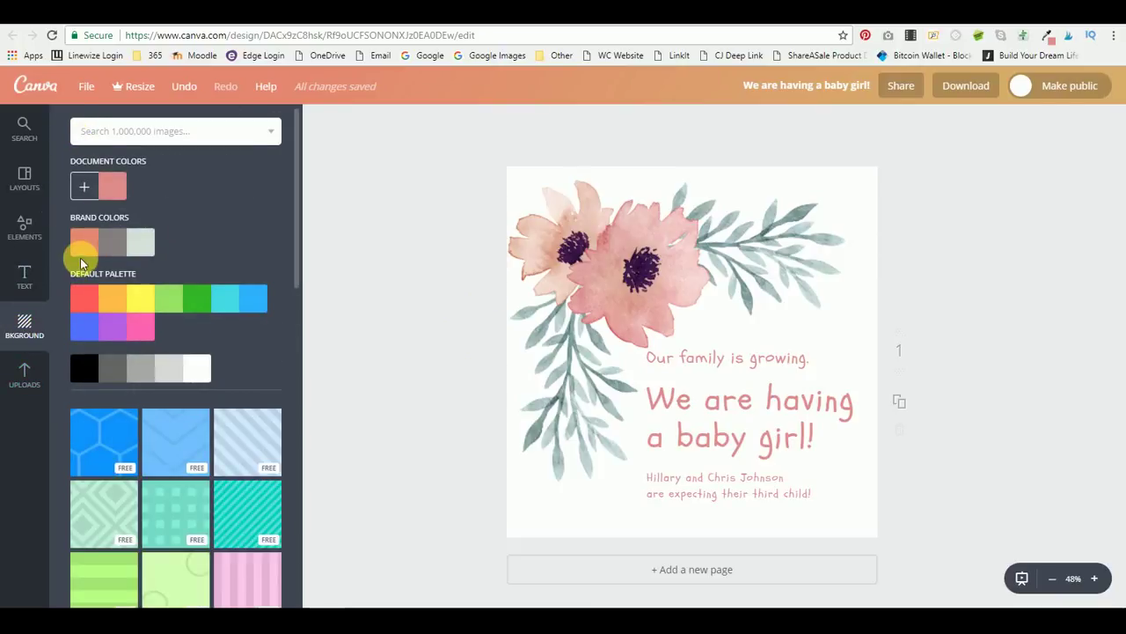
left_click(106, 250)
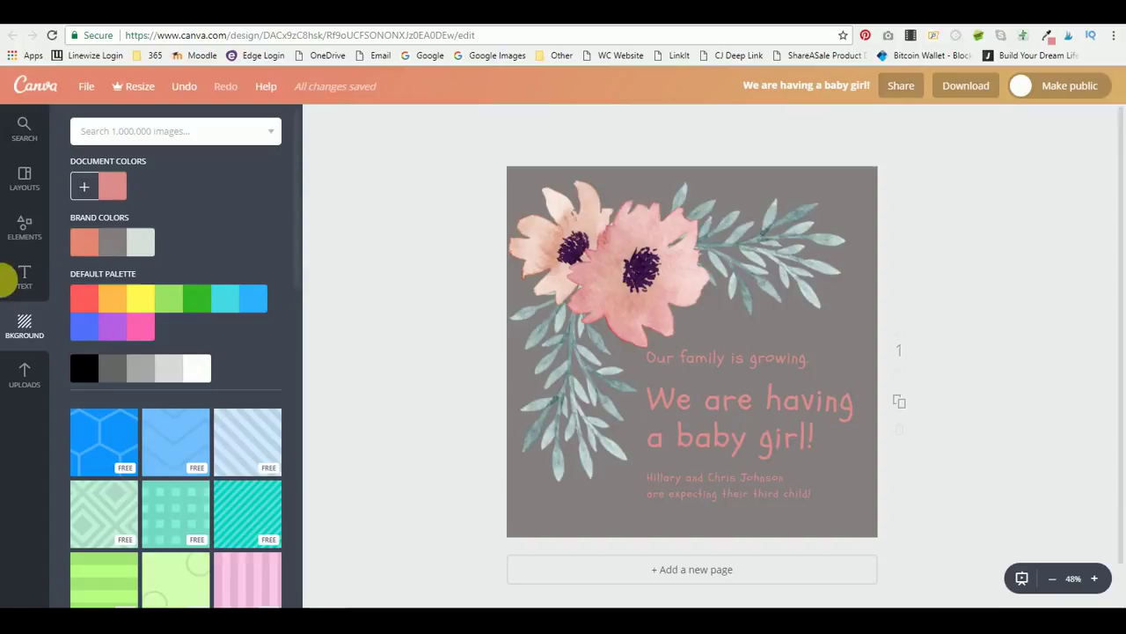
left_click(92, 189)
left_click(161, 352)
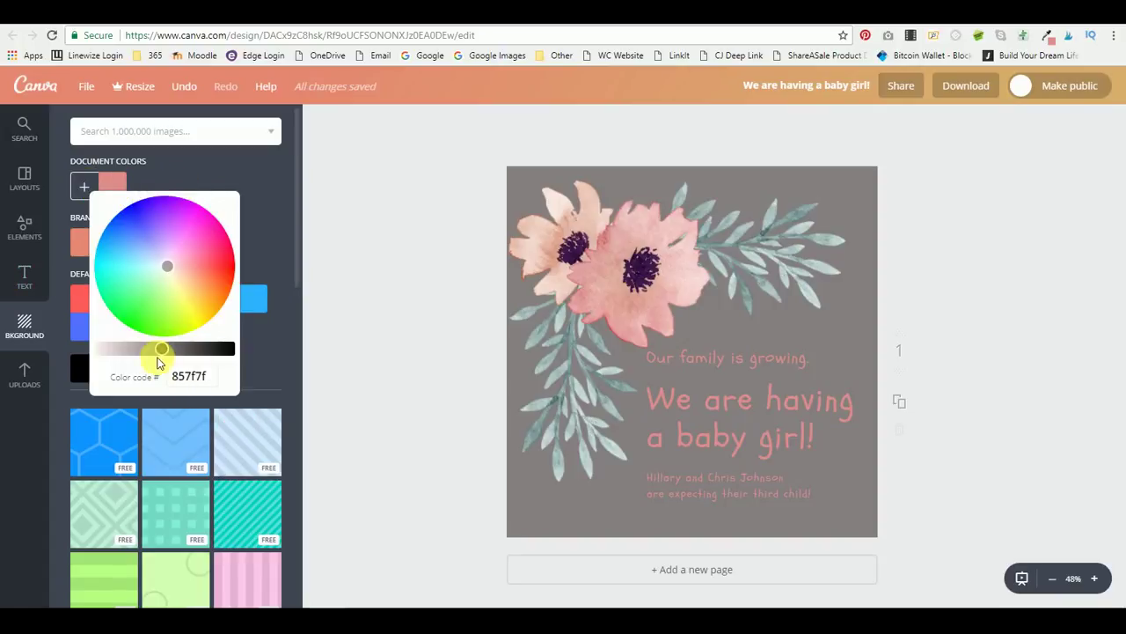
left_click_drag(164, 349, 117, 349)
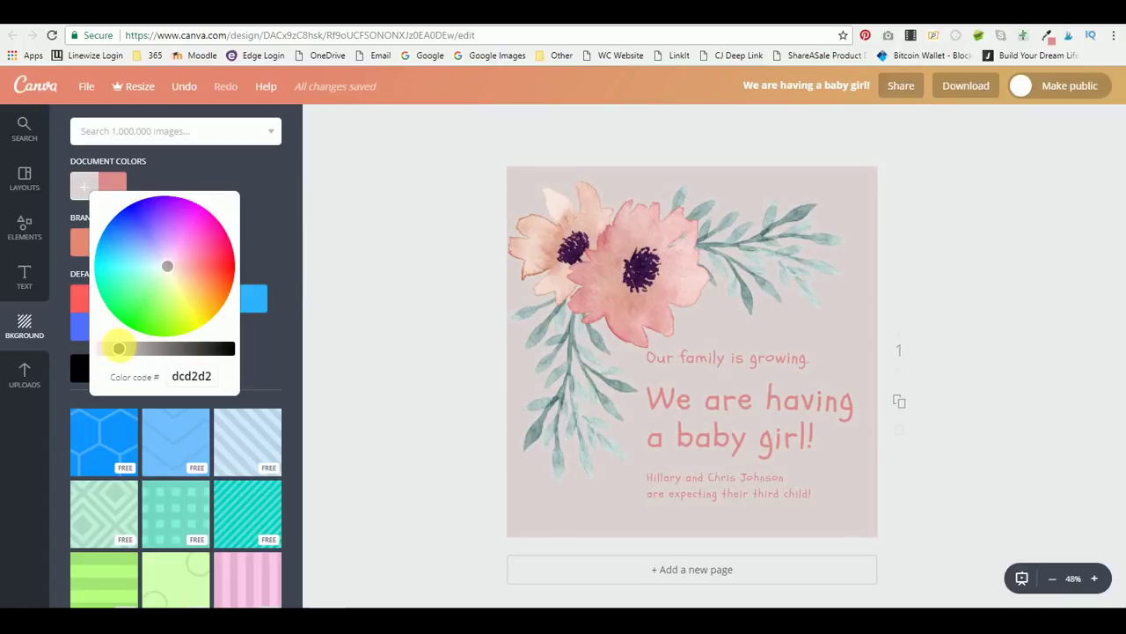
left_click(368, 351)
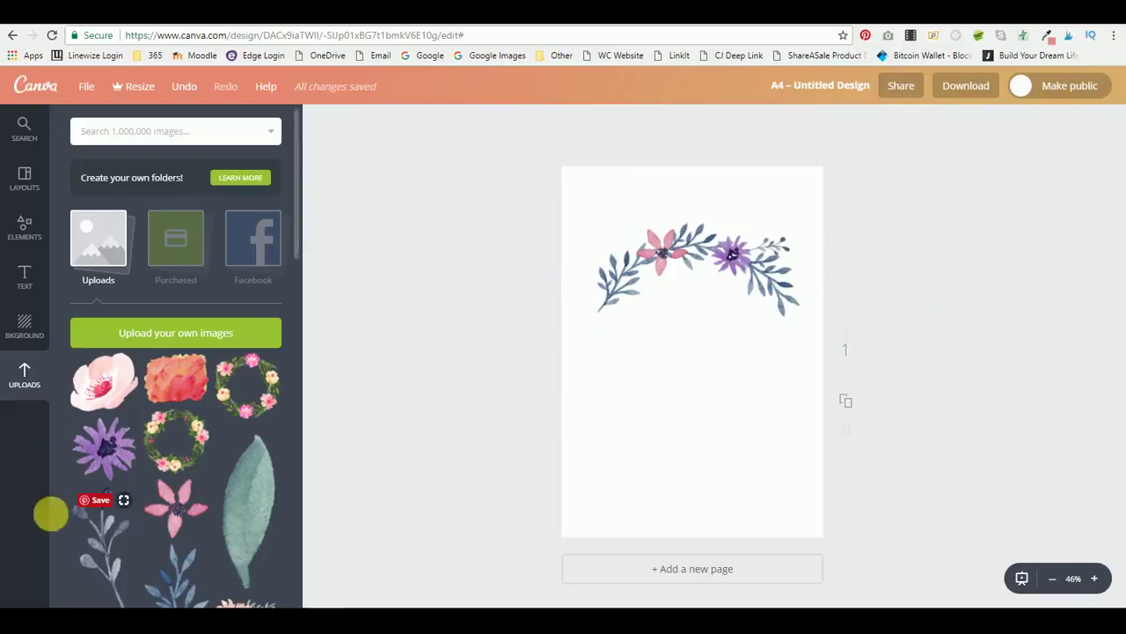
- Add two blue leafy branches, shrinking one with a slight tilt and laying the other horizontally underneath
left_click(172, 566)
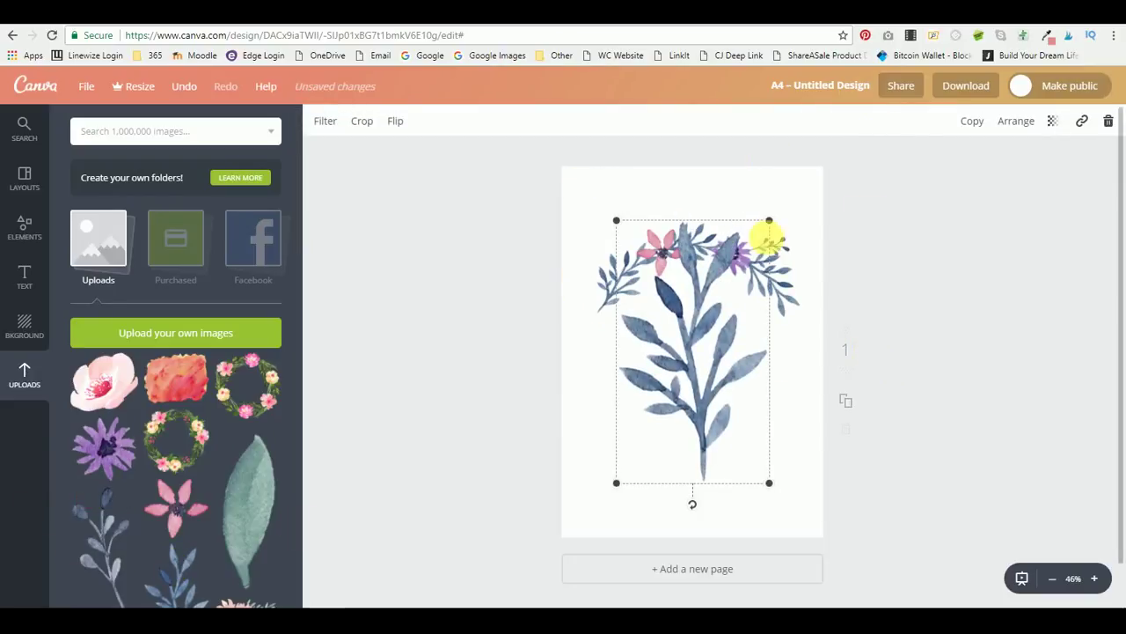
left_click_drag(776, 226, 670, 388)
left_click_drag(648, 504, 779, 346)
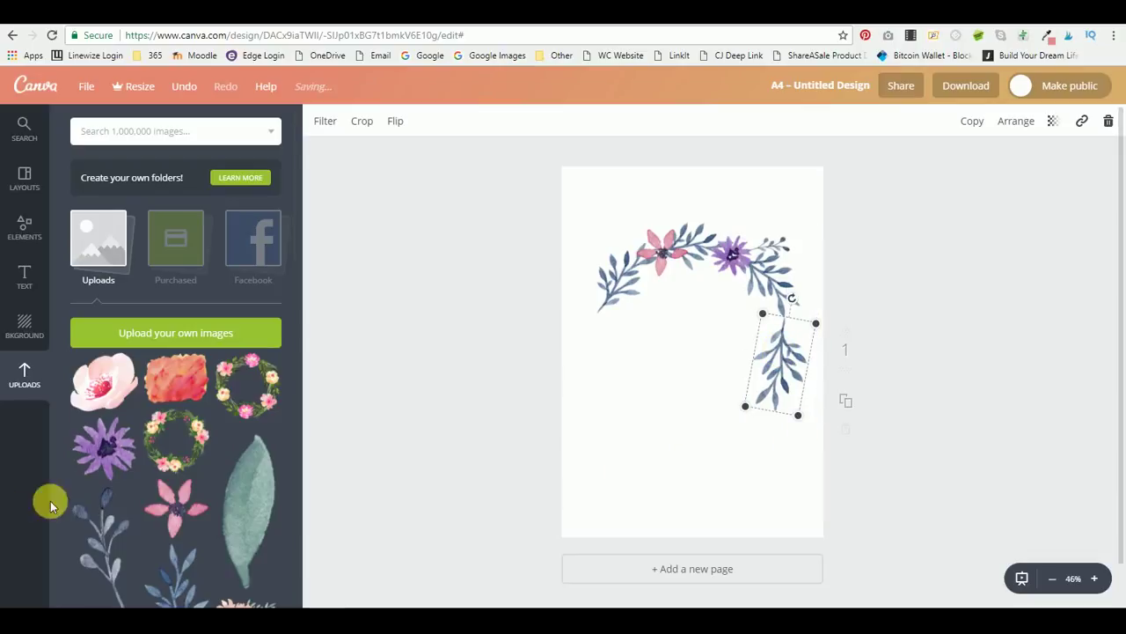
left_click_drag(755, 412, 786, 368)
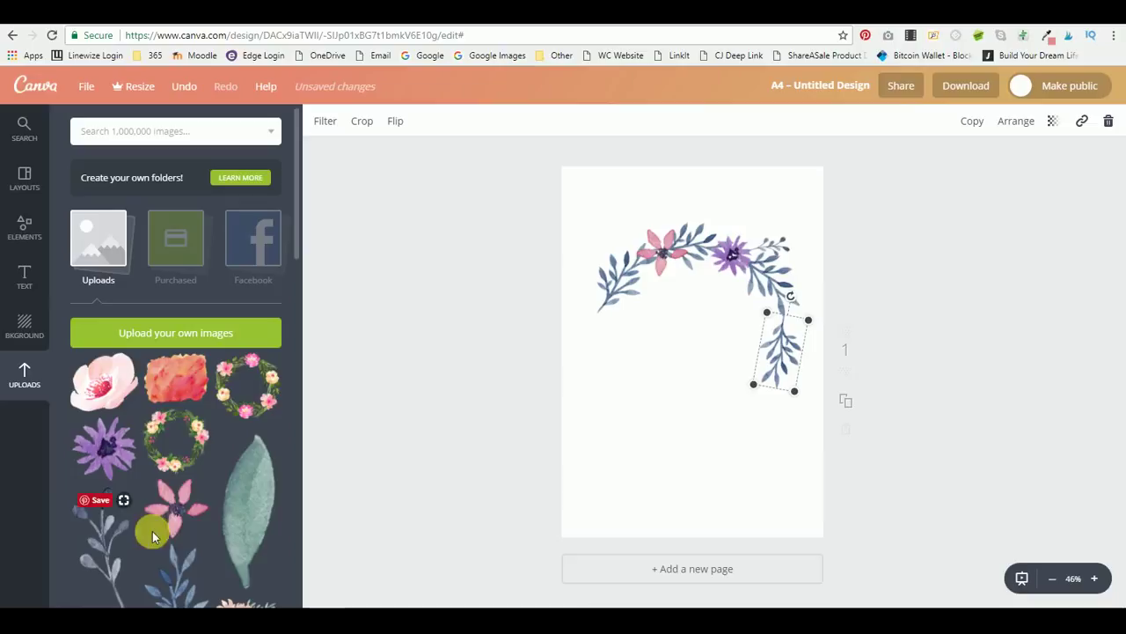
left_click(187, 547)
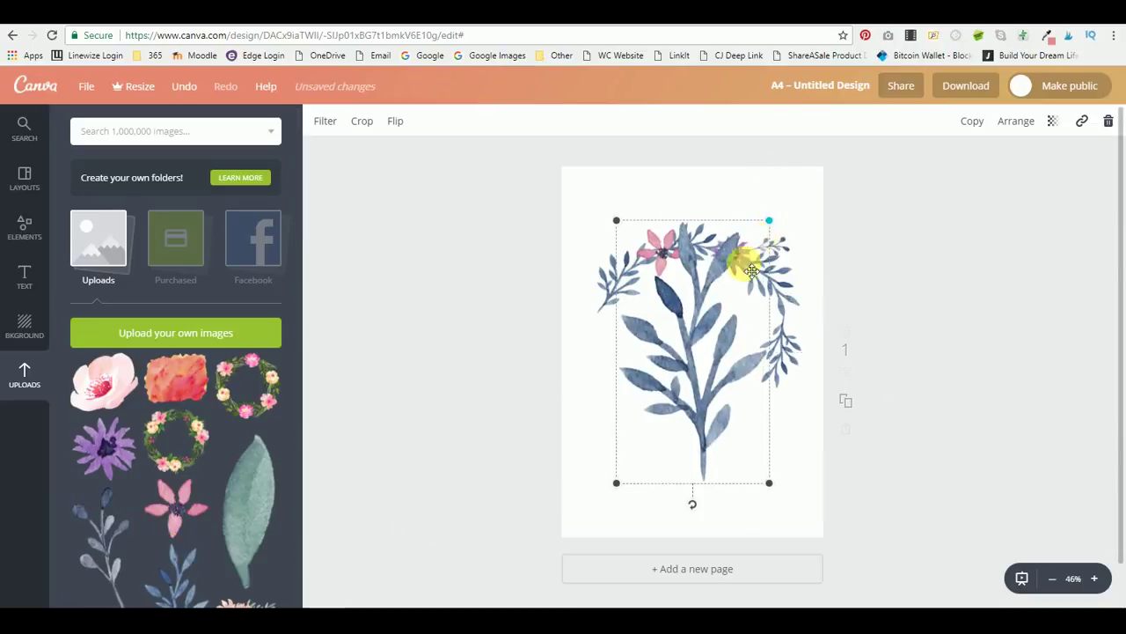
left_click_drag(751, 270, 664, 395)
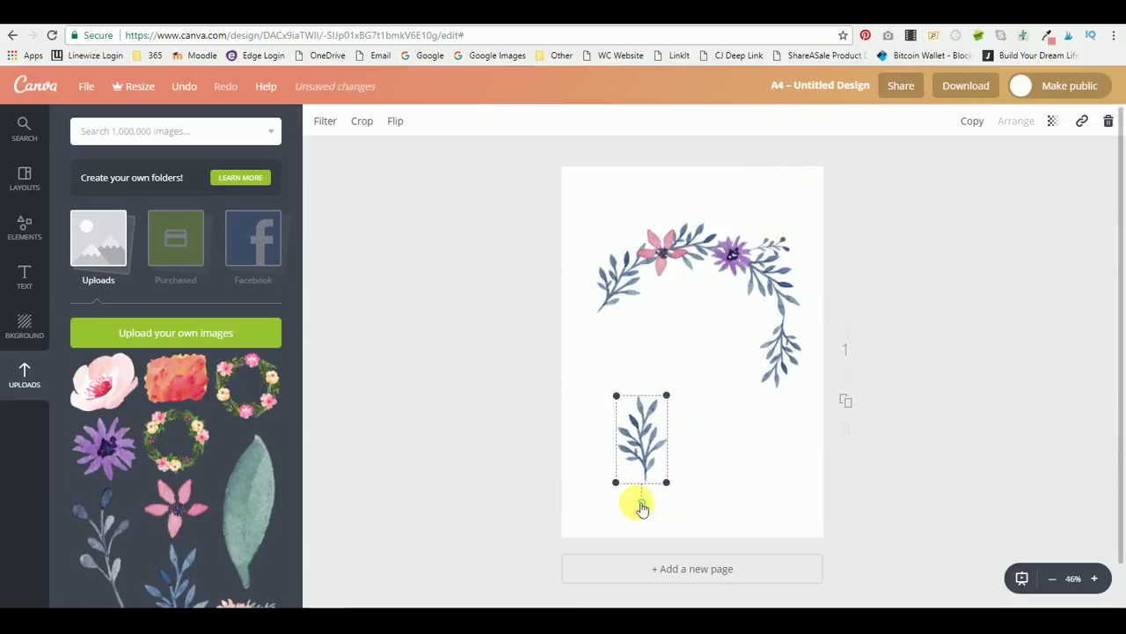
left_click_drag(642, 508, 731, 440)
left_click_drag(616, 452, 694, 412)
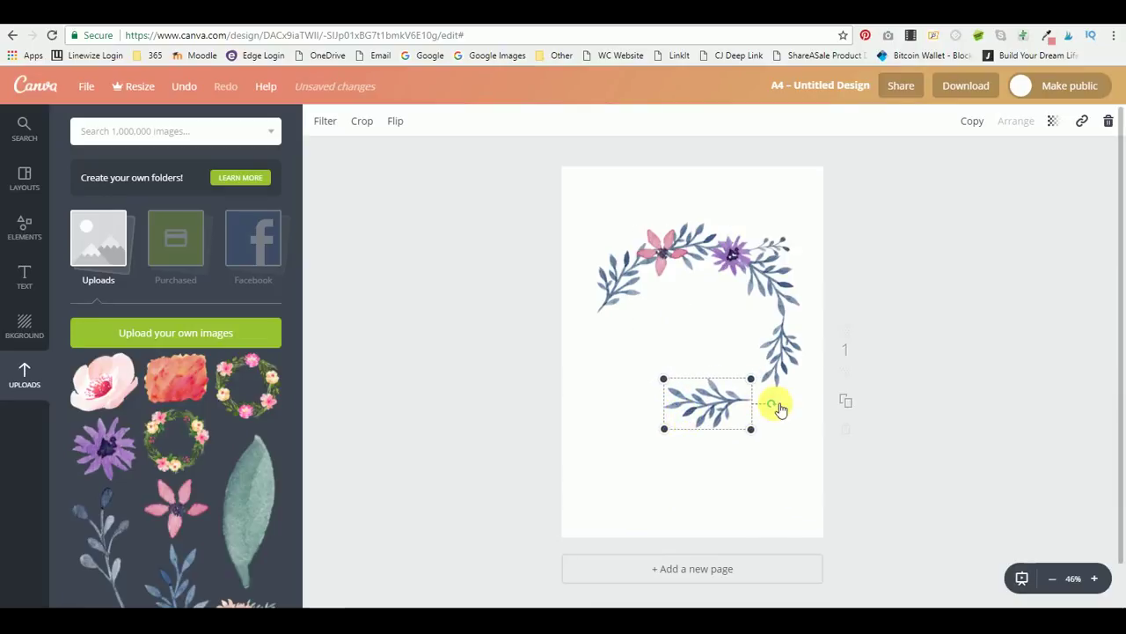
left_click_drag(780, 408, 752, 408)
- Add two more branches, one rotated about 315° and one small on the left, completing the wreath
left_click(174, 574)
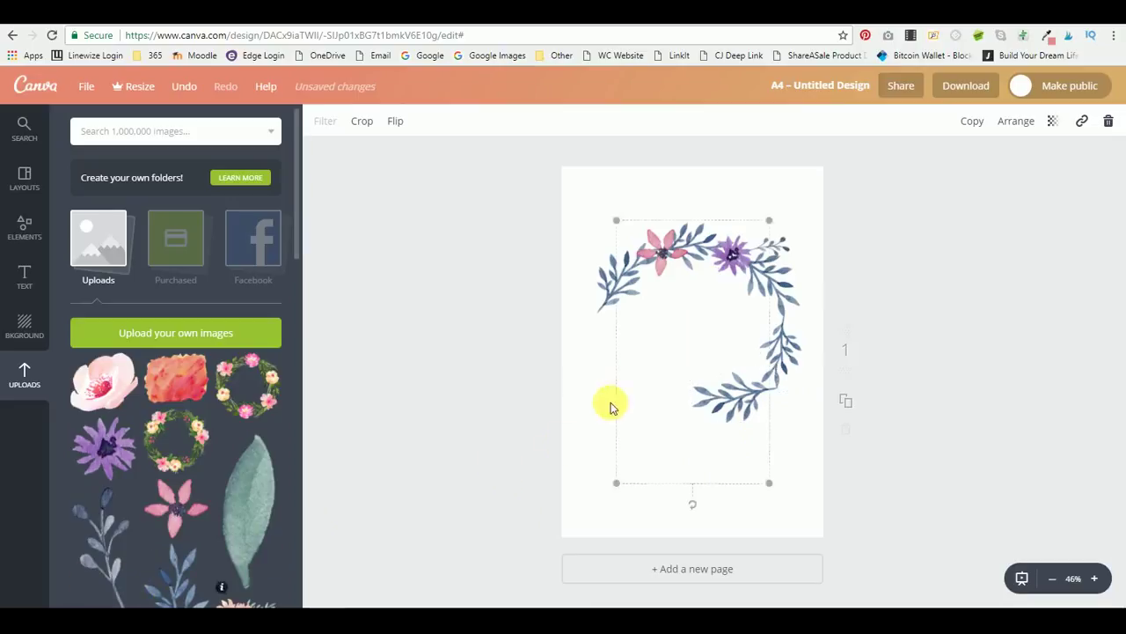
left_click_drag(615, 218, 701, 361)
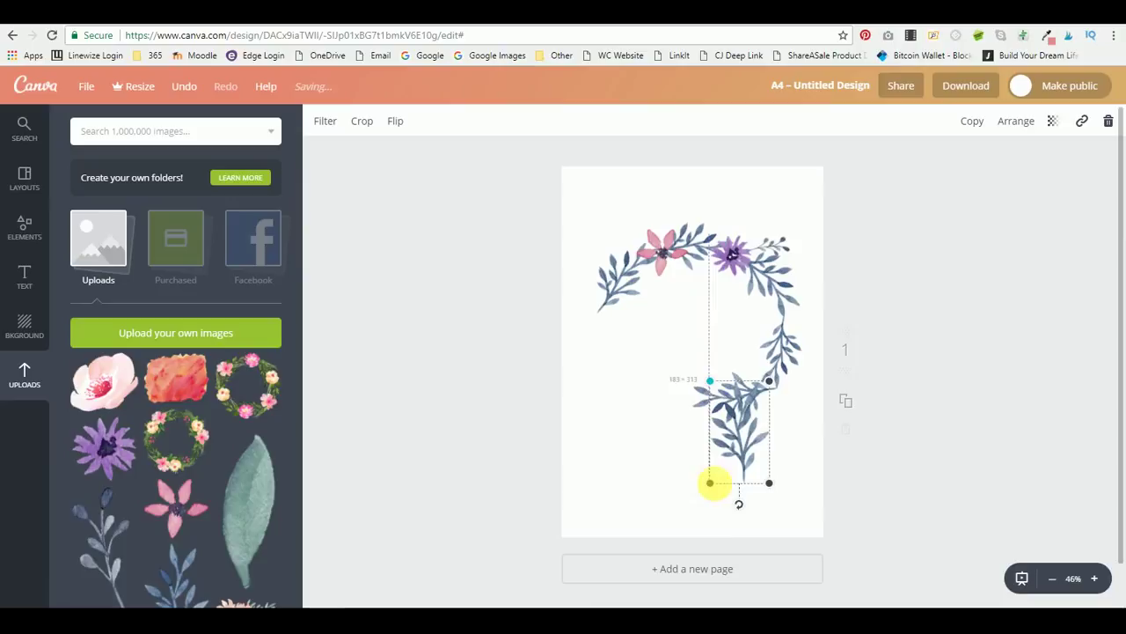
left_click_drag(737, 505, 612, 392)
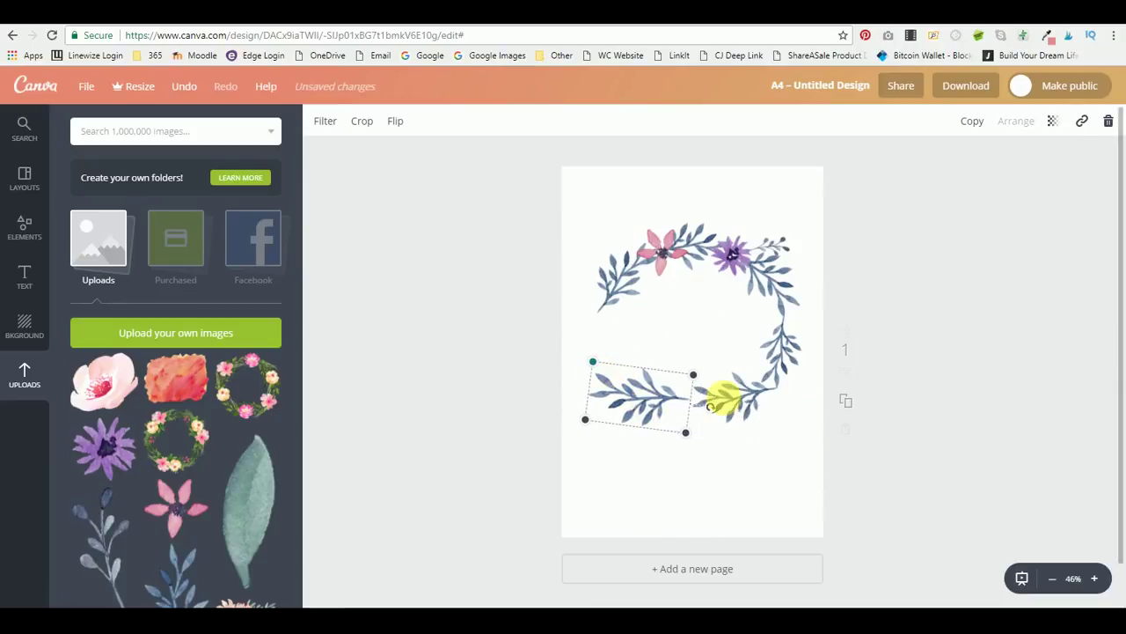
left_click_drag(719, 409, 678, 405)
left_click_drag(603, 402, 666, 408)
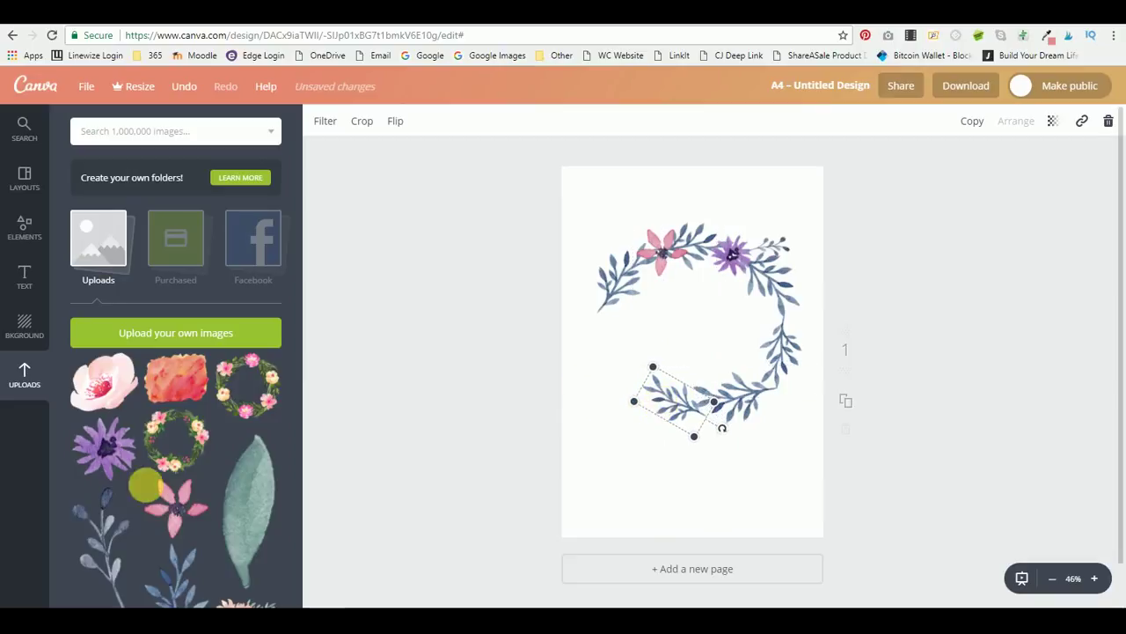
left_click(176, 572)
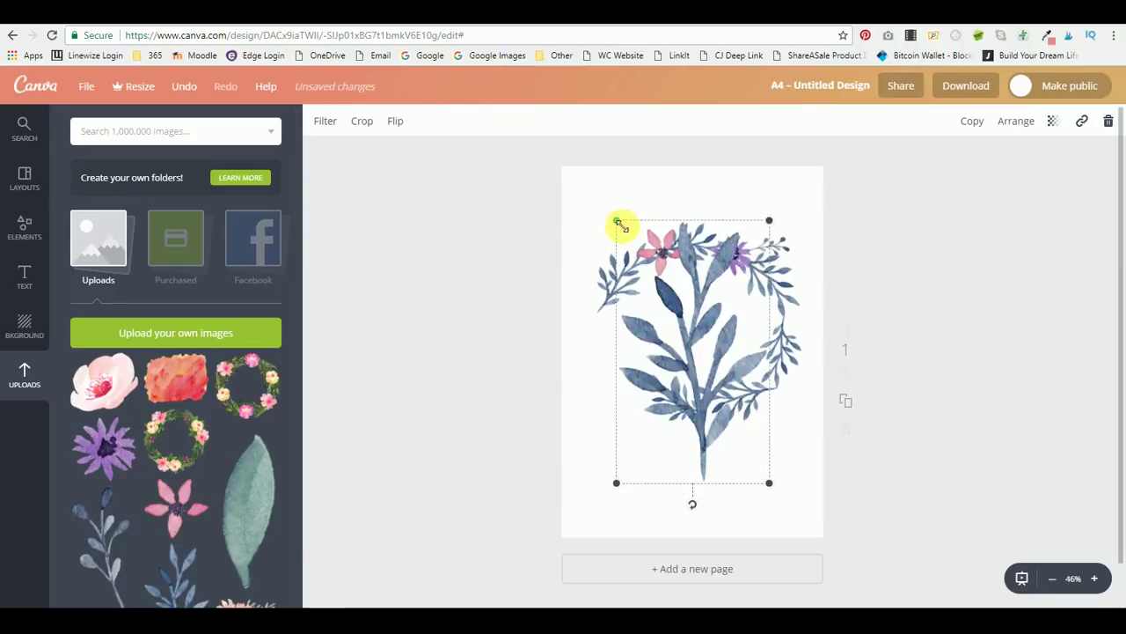
left_click_drag(624, 220, 600, 353)
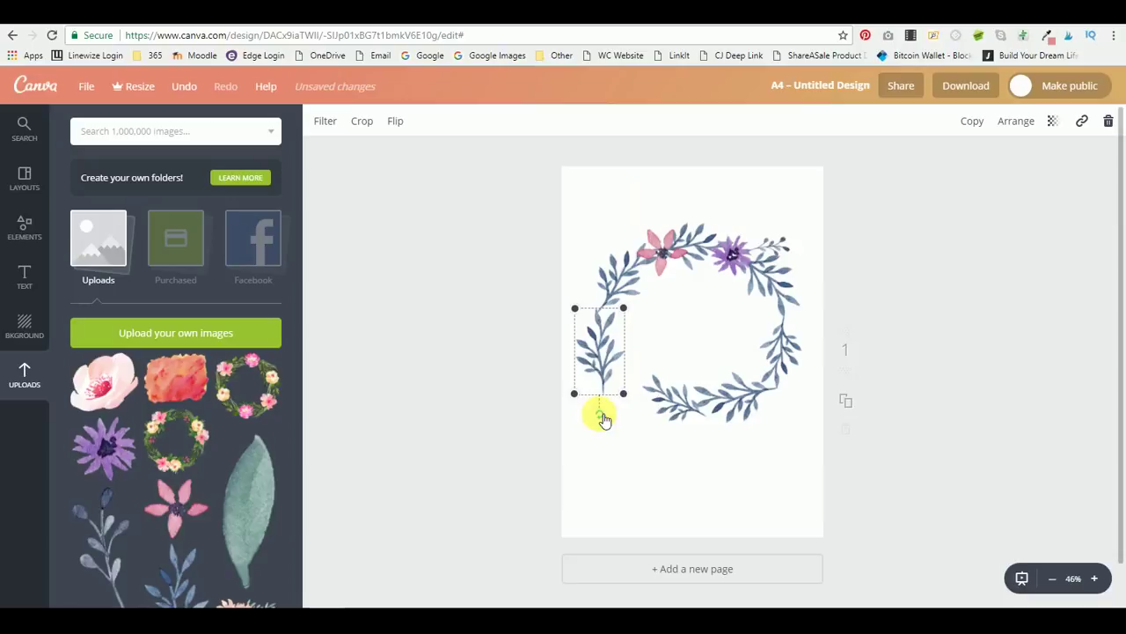
left_click_drag(604, 417, 639, 413)
left_click_drag(593, 344, 613, 362)
left_click(606, 467)
left_click_drag(674, 414, 613, 374)
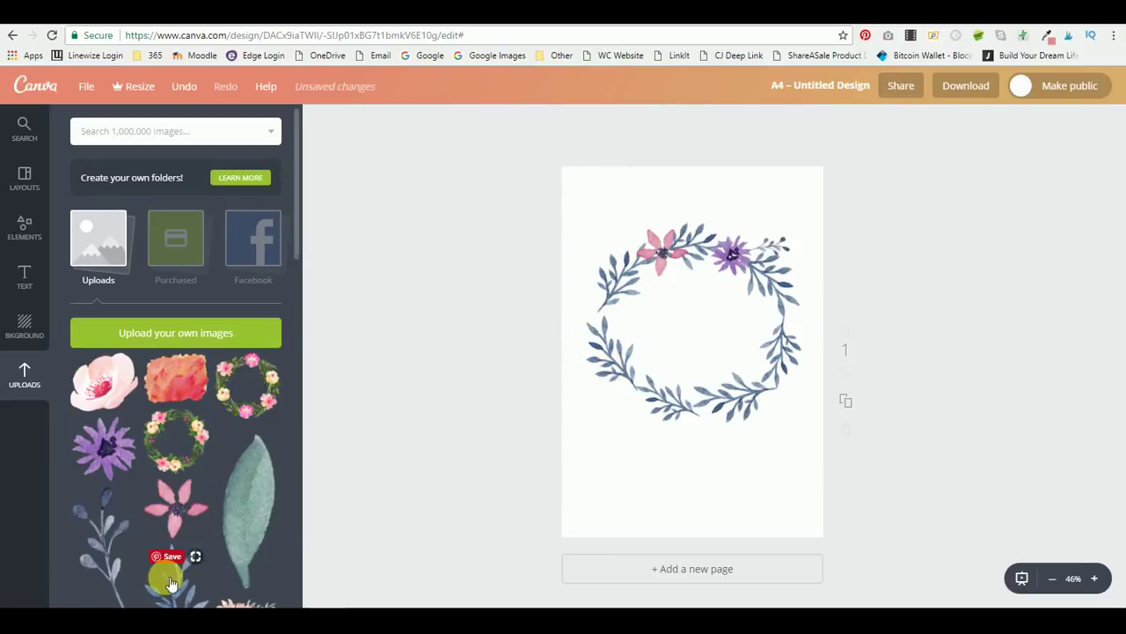
- Add a small purple flower at the wreath's lower right, a small pink flower, and an angled sprig at its lower left
left_click(98, 449)
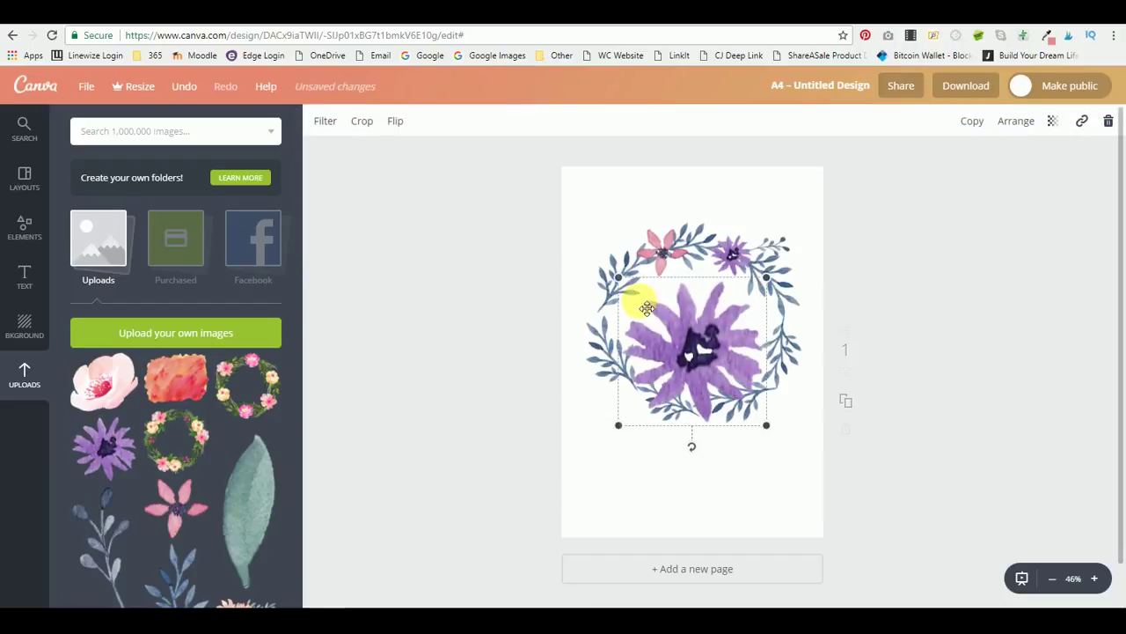
left_click_drag(622, 280, 689, 346)
left_click_drag(722, 383, 767, 399)
left_click_drag(730, 358, 762, 384)
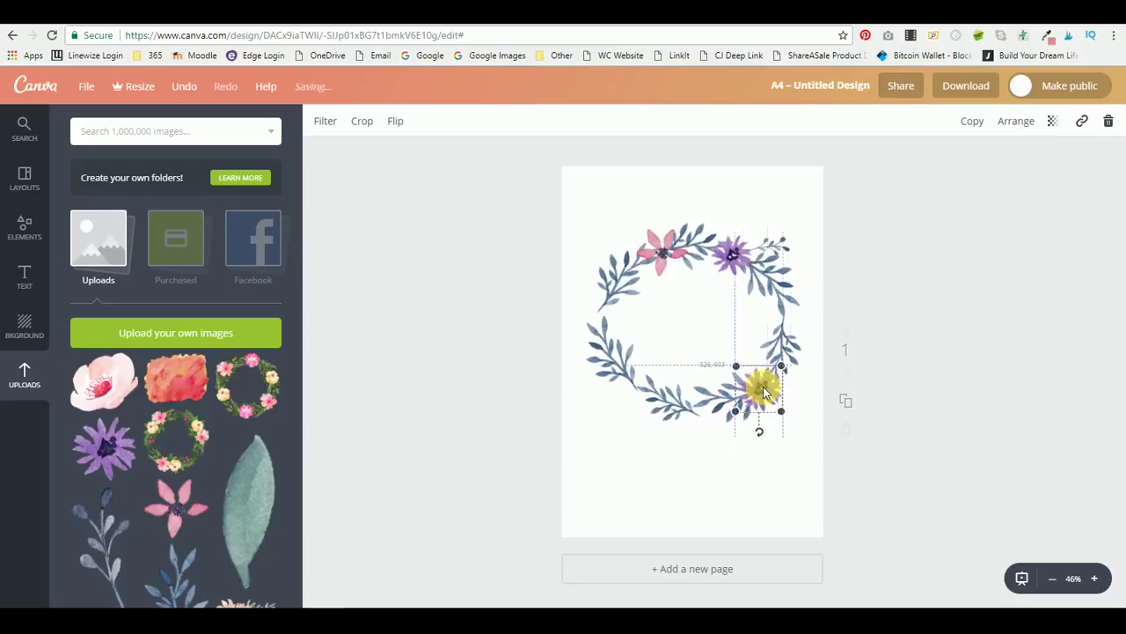
left_click(175, 504)
left_click_drag(573, 250, 641, 384)
left_click(95, 545)
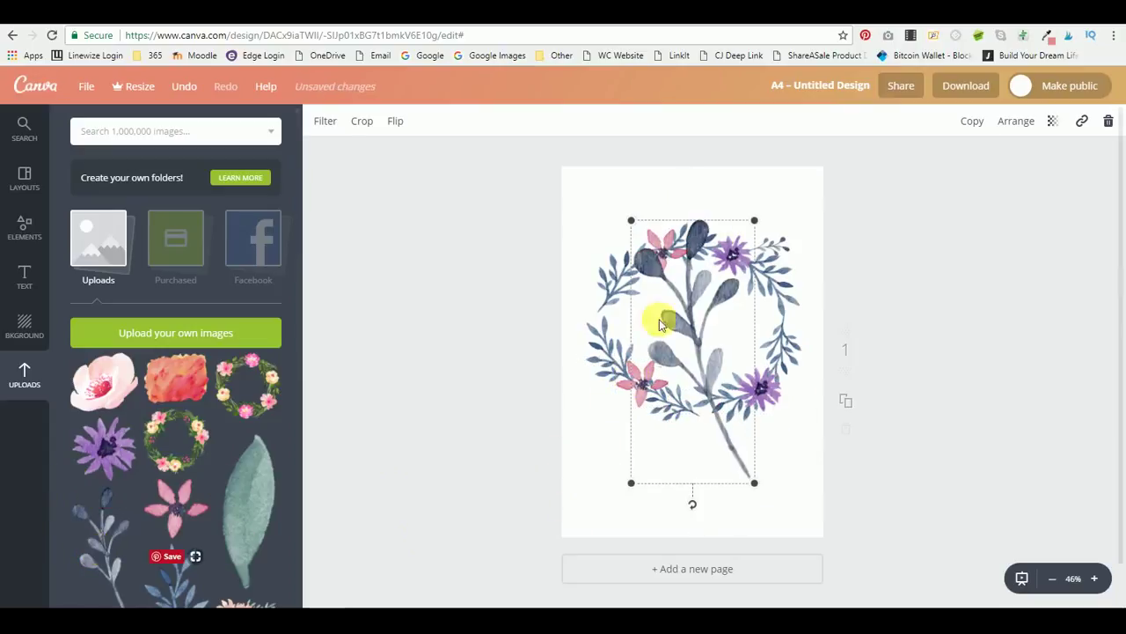
left_click_drag(645, 262, 611, 405)
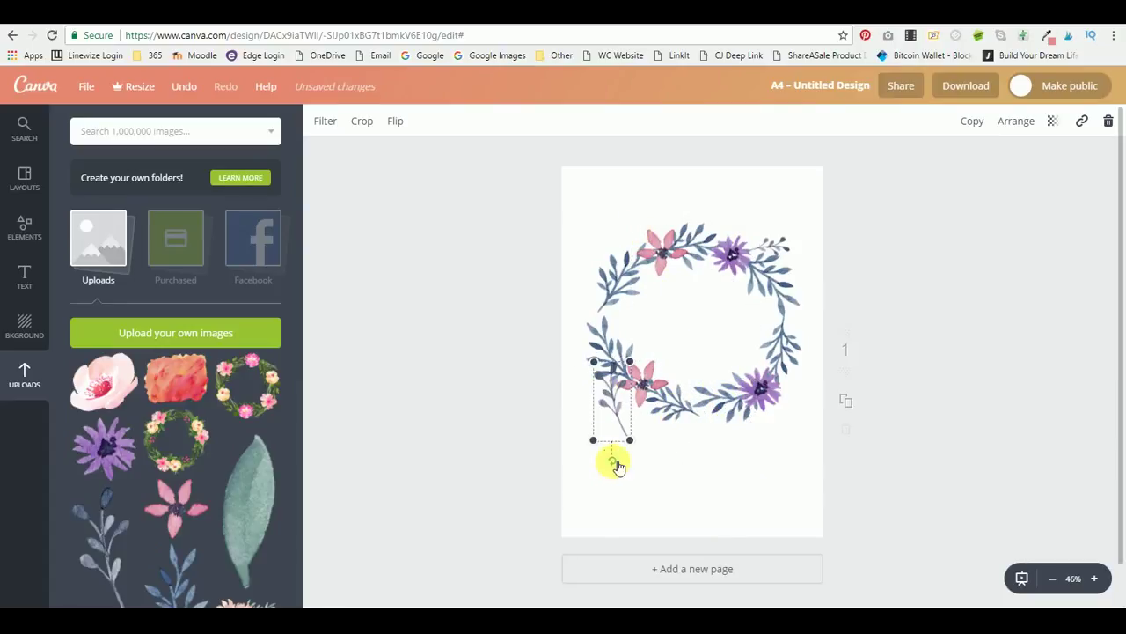
left_click_drag(614, 462, 663, 437)
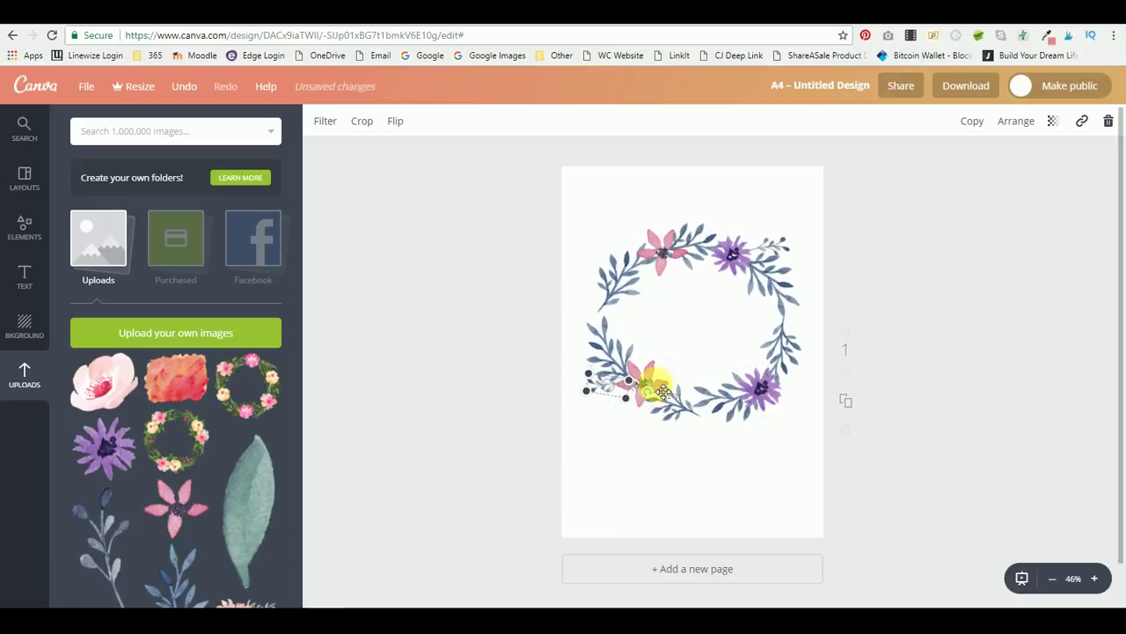
left_click_drag(613, 389, 633, 405)
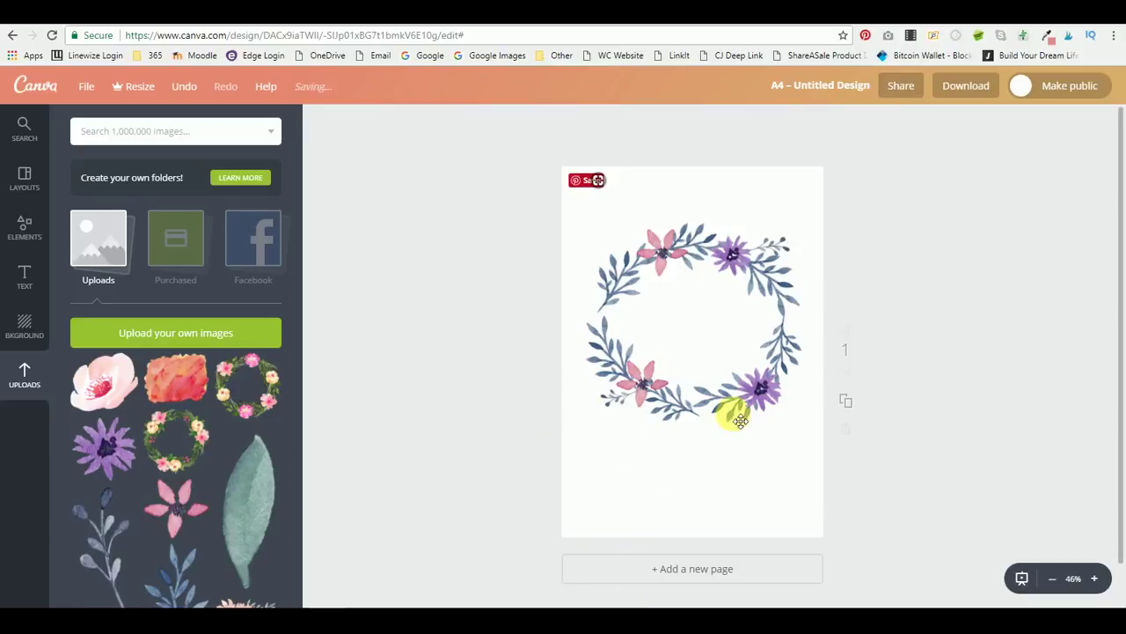
- Add a 114×114 purple flower, a pink star flower on the right, and a horizontal sprig along the bottom
left_click(103, 447)
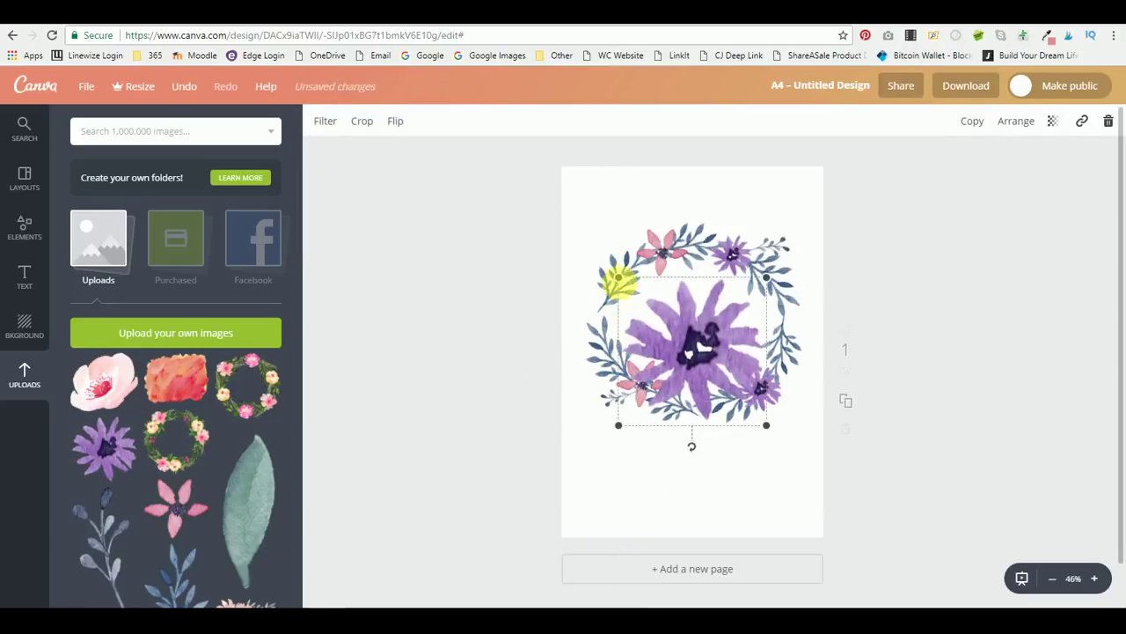
left_click_drag(595, 251, 618, 326)
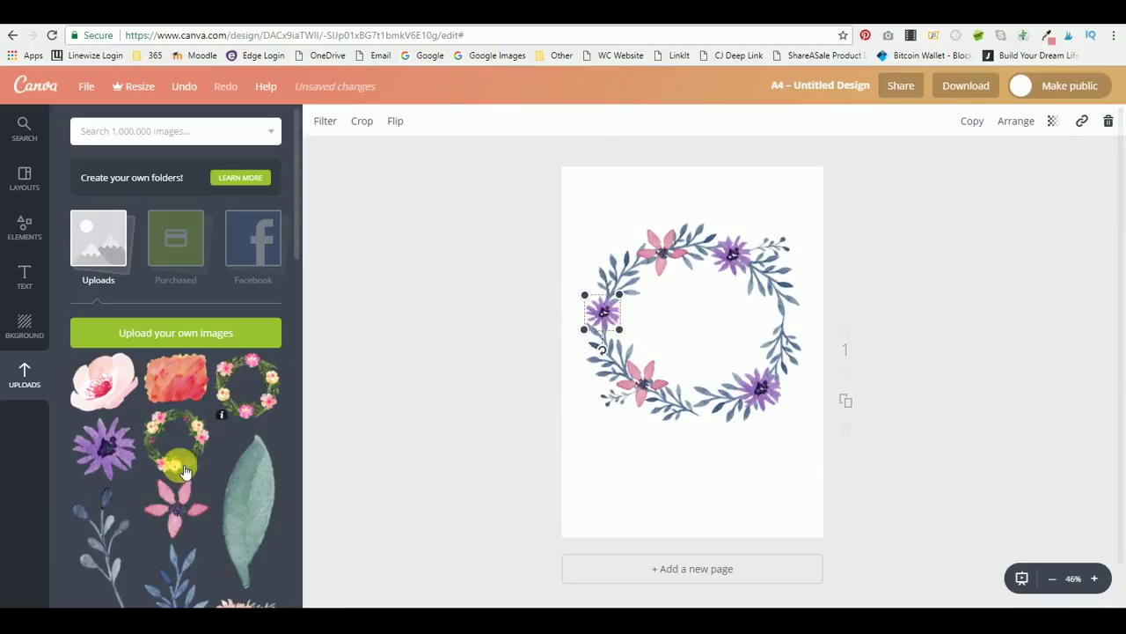
left_click(172, 514)
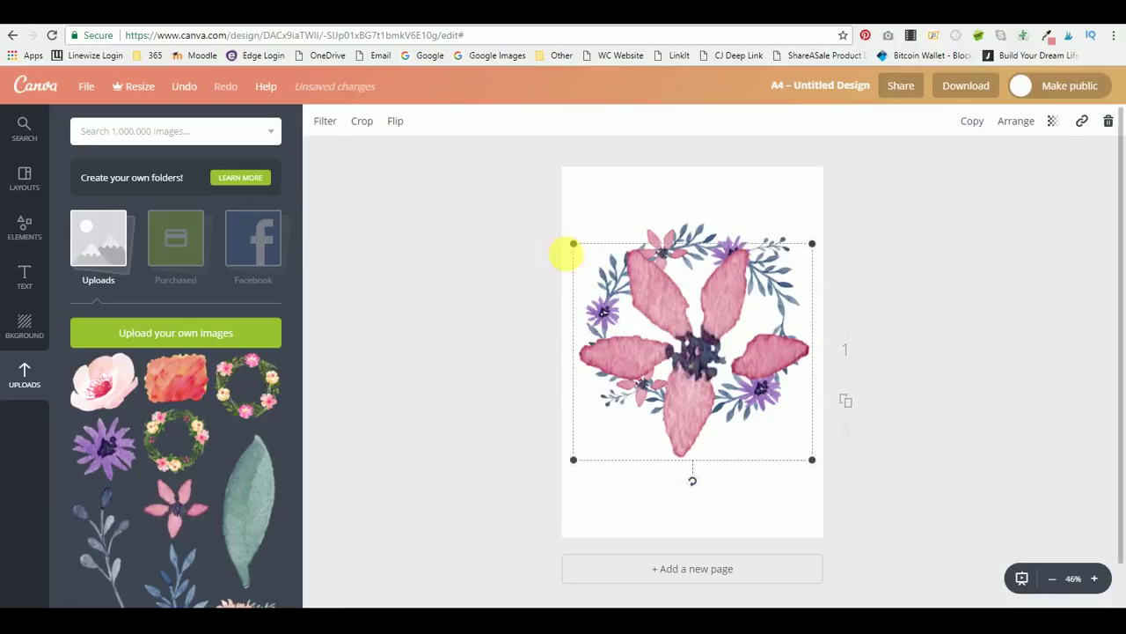
left_click_drag(641, 314, 793, 426)
left_click_drag(798, 354, 782, 324)
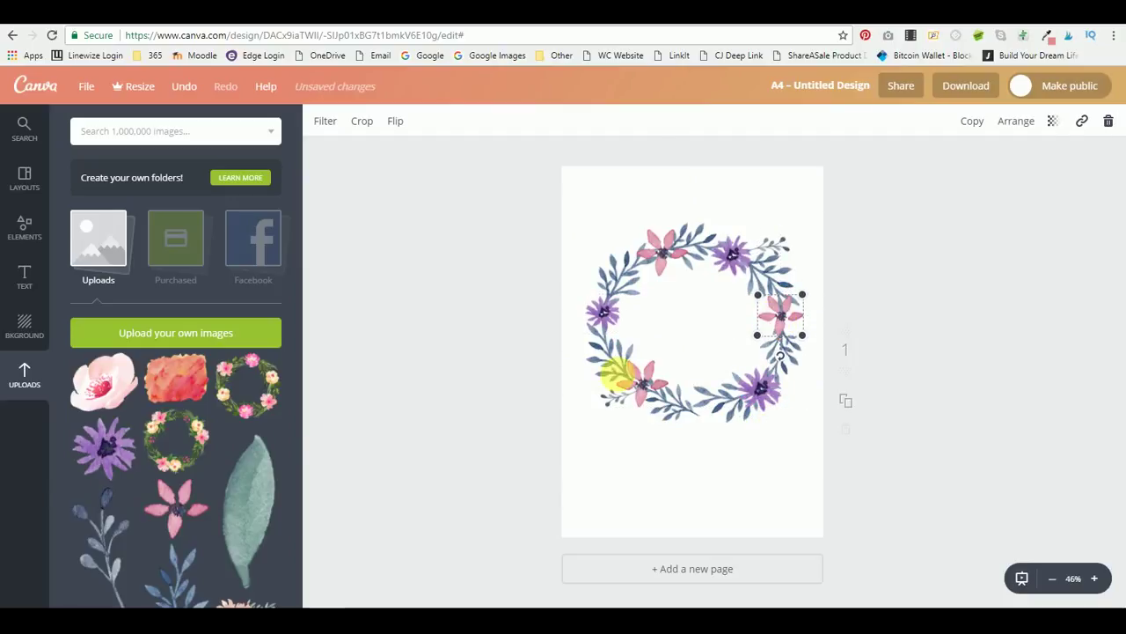
left_click(548, 356)
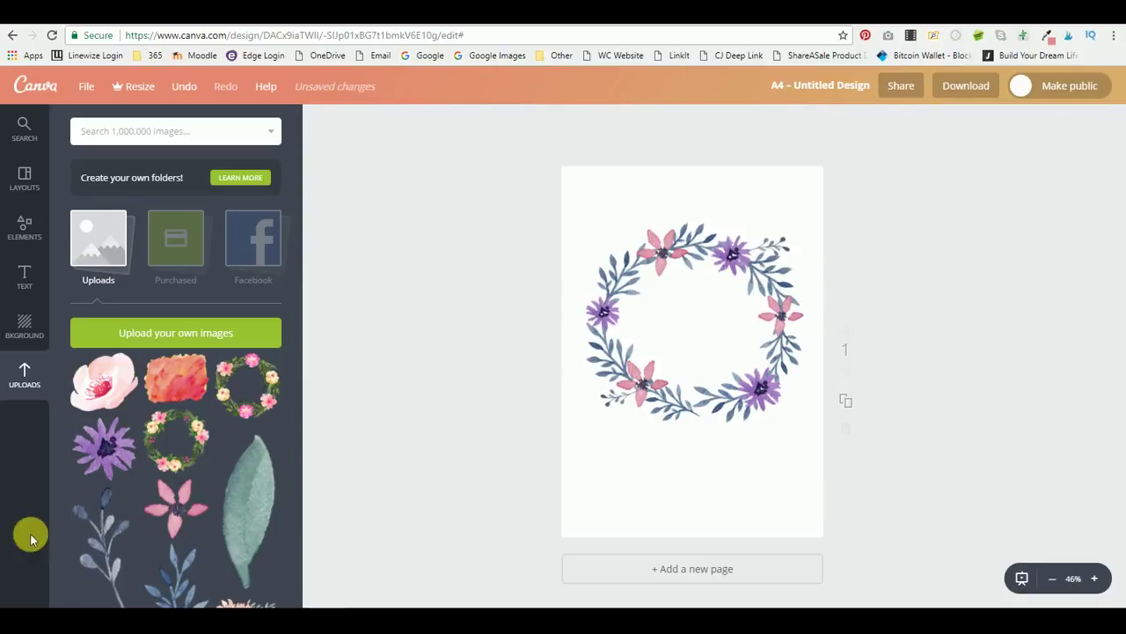
left_click(88, 537)
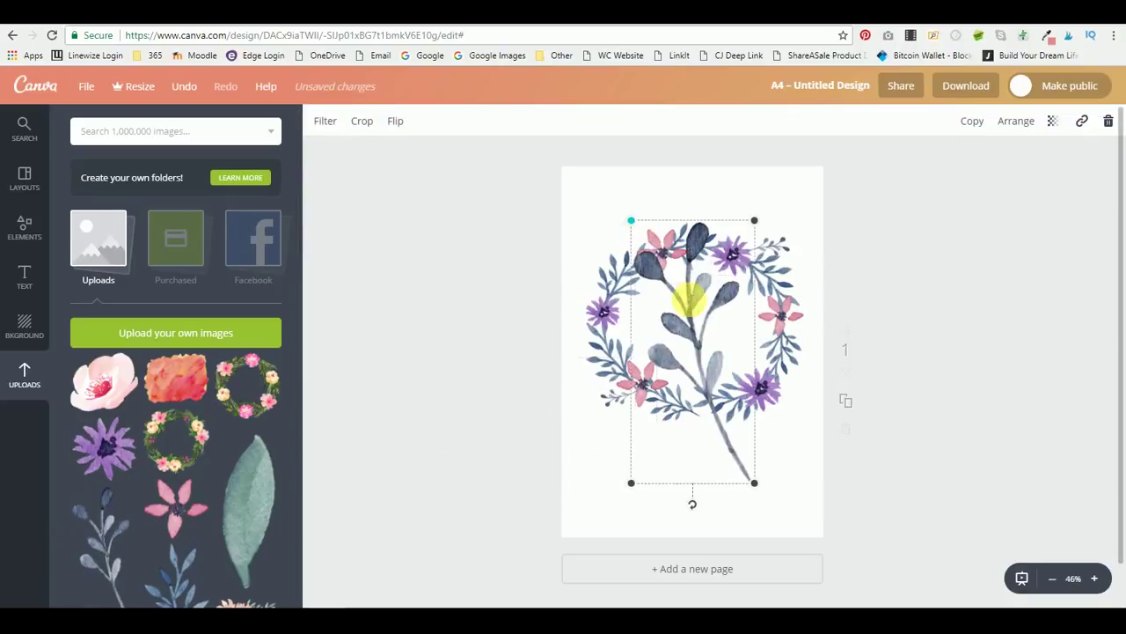
left_click_drag(631, 220, 723, 414)
left_click_drag(737, 508, 804, 435)
left_click_drag(739, 449, 690, 440)
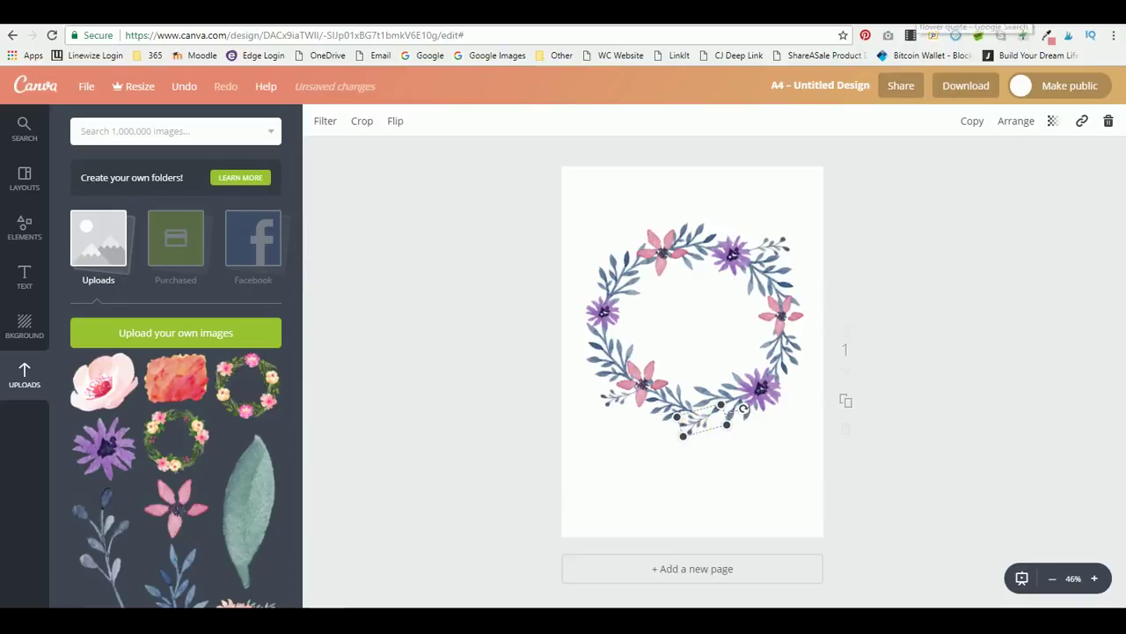
left_click(845, 13)
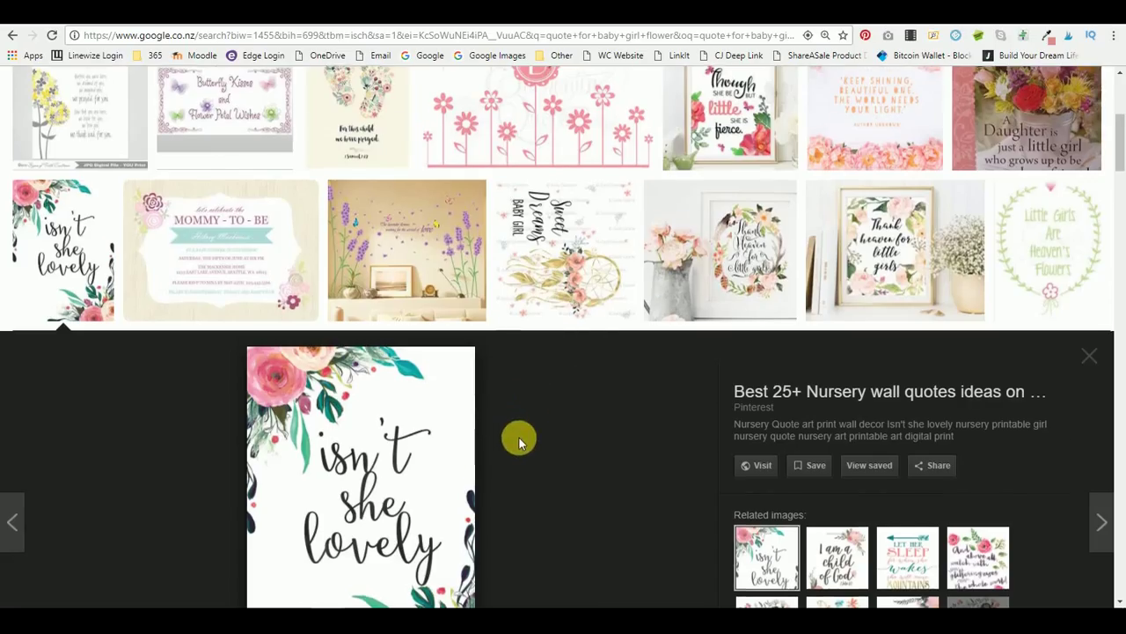
scroll(519, 437, "down", 2)
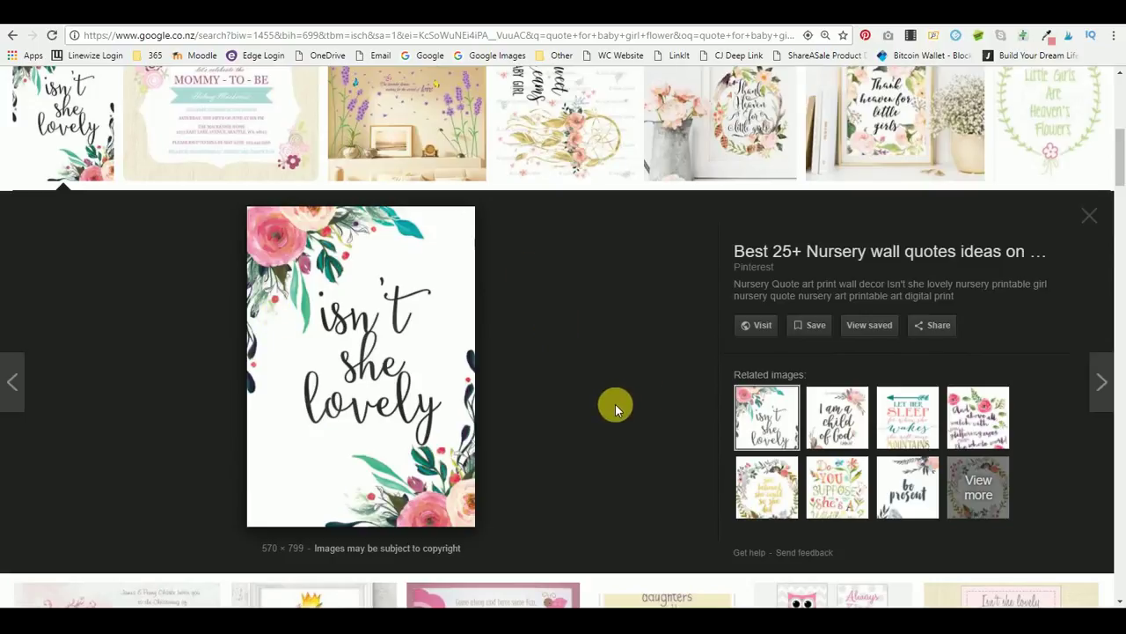
left_click(899, 133)
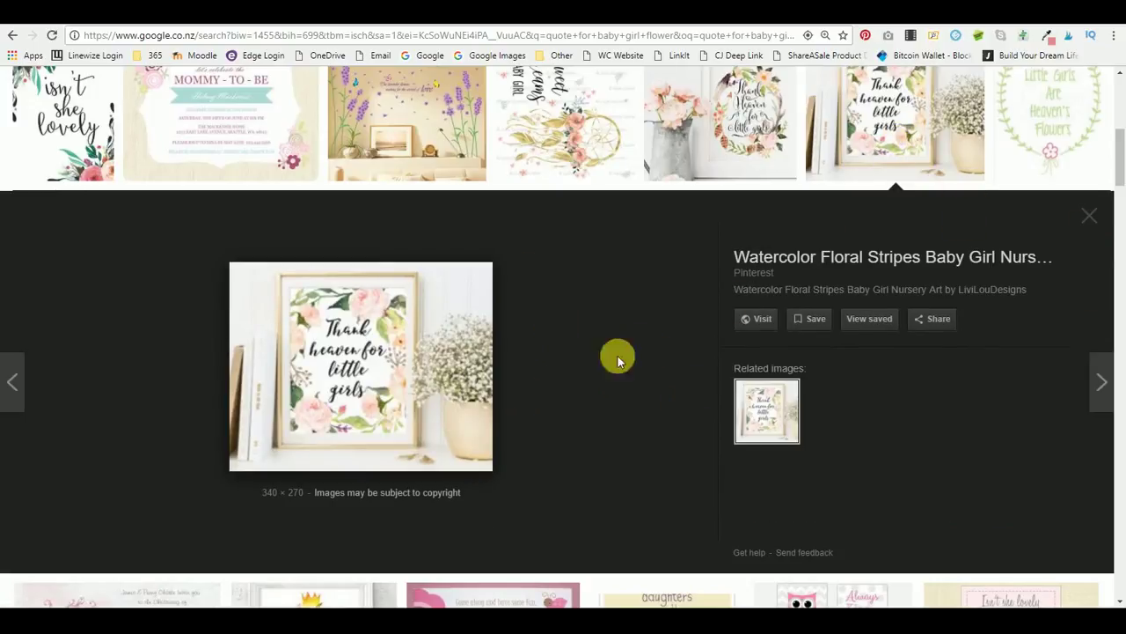
left_click(1074, 120)
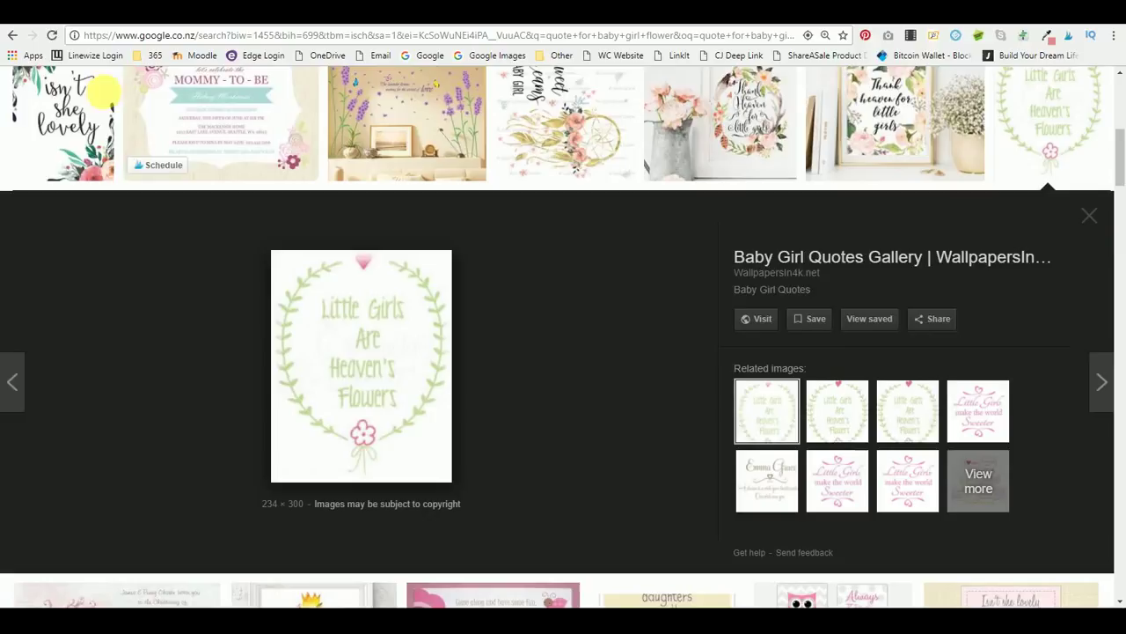
left_click(103, 93)
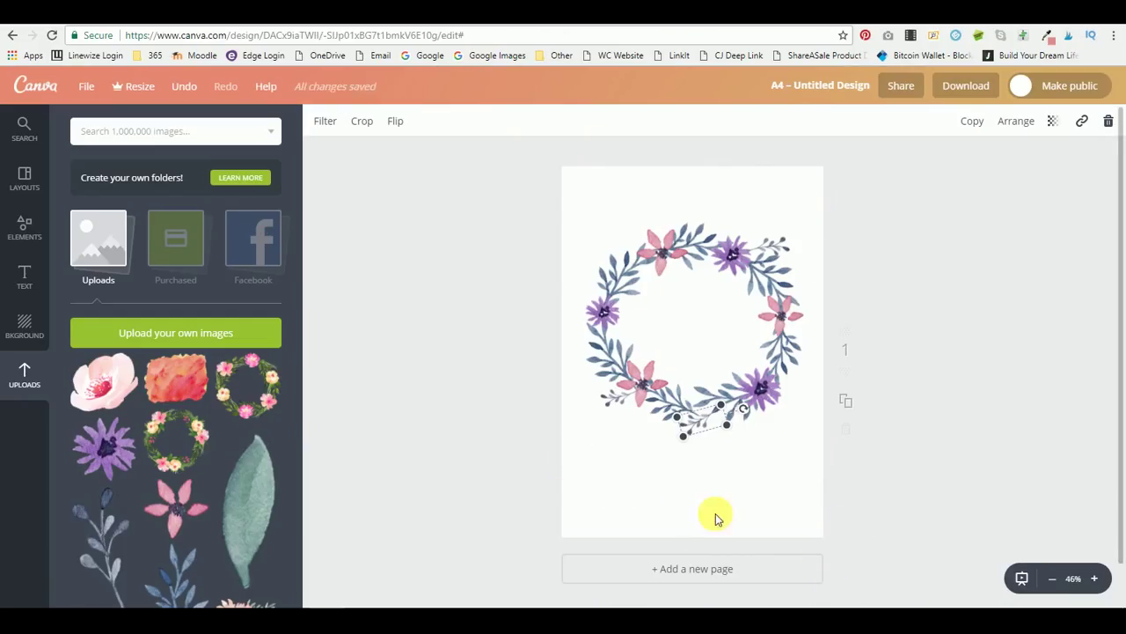
left_click(593, 510)
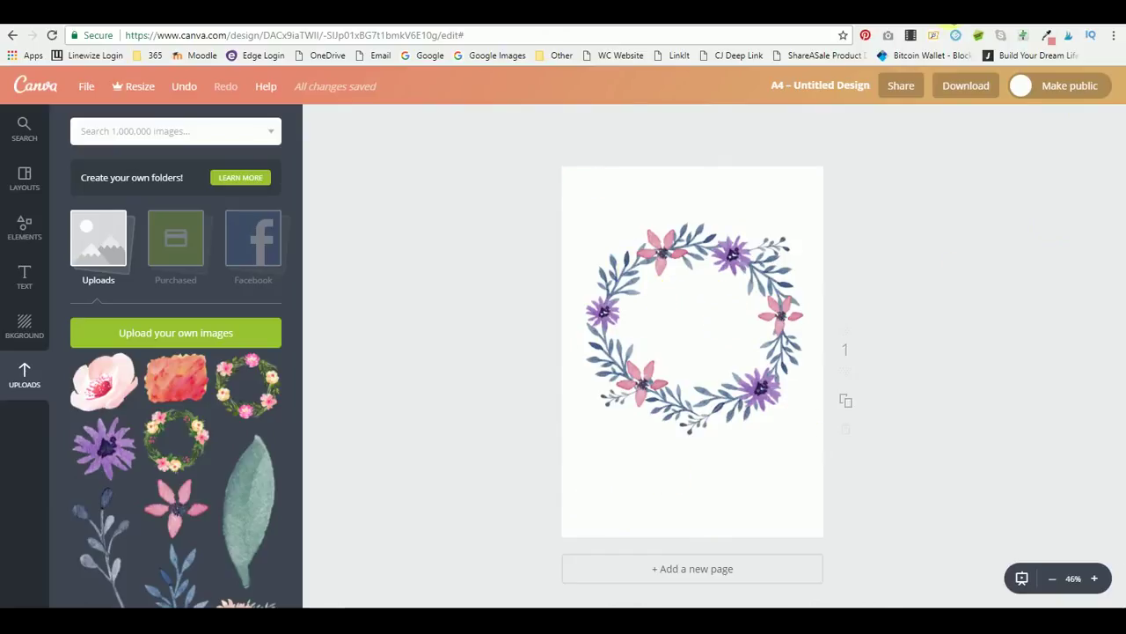
key("ctrl+Tab")
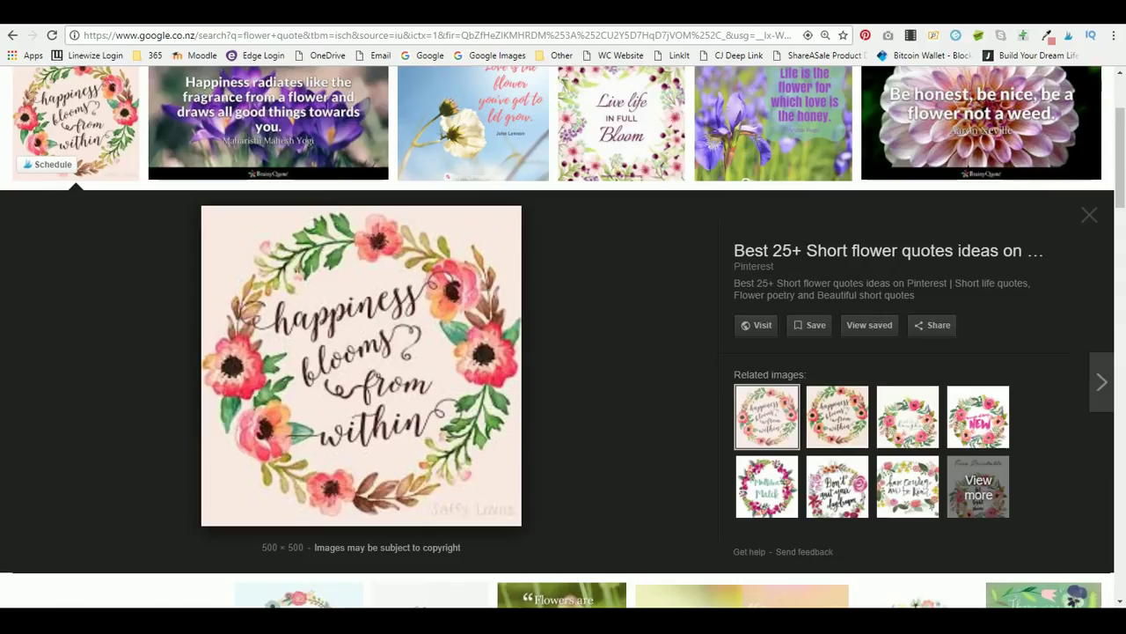
key("ctrl+Tab")
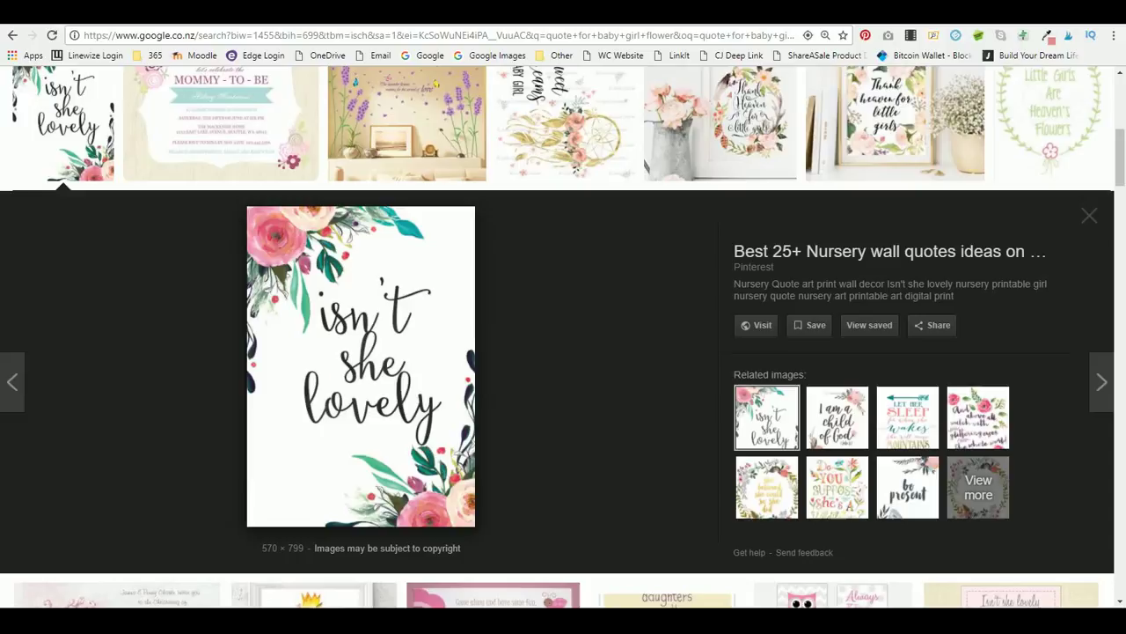
key("ctrl+Tab")
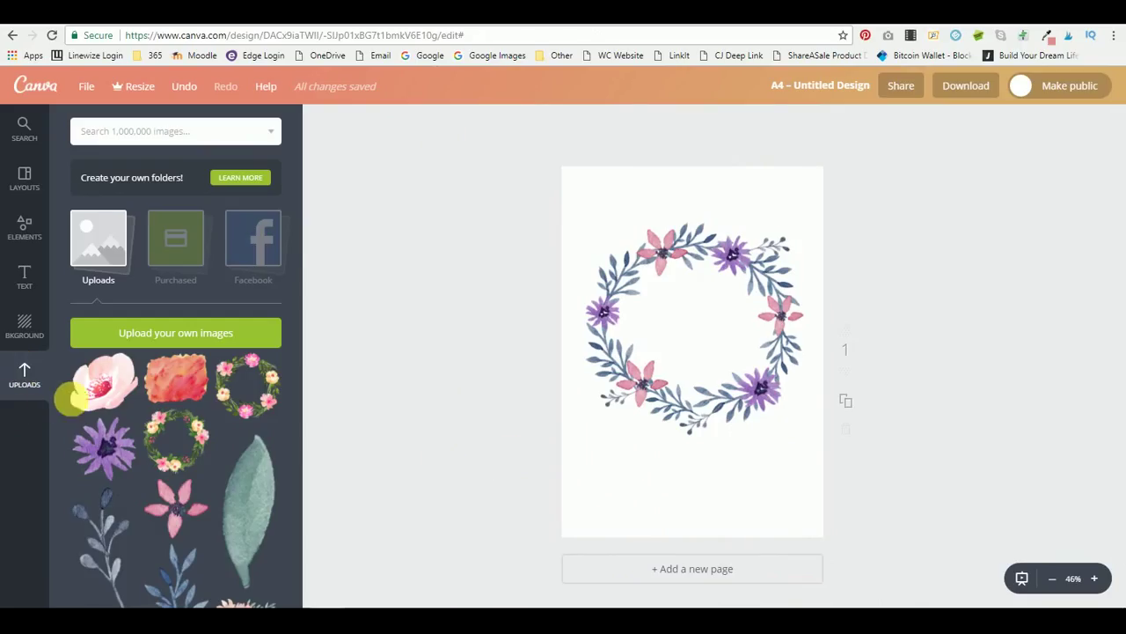
- Add a heading text box inside the wreath and clear its placeholder text
left_click(22, 278)
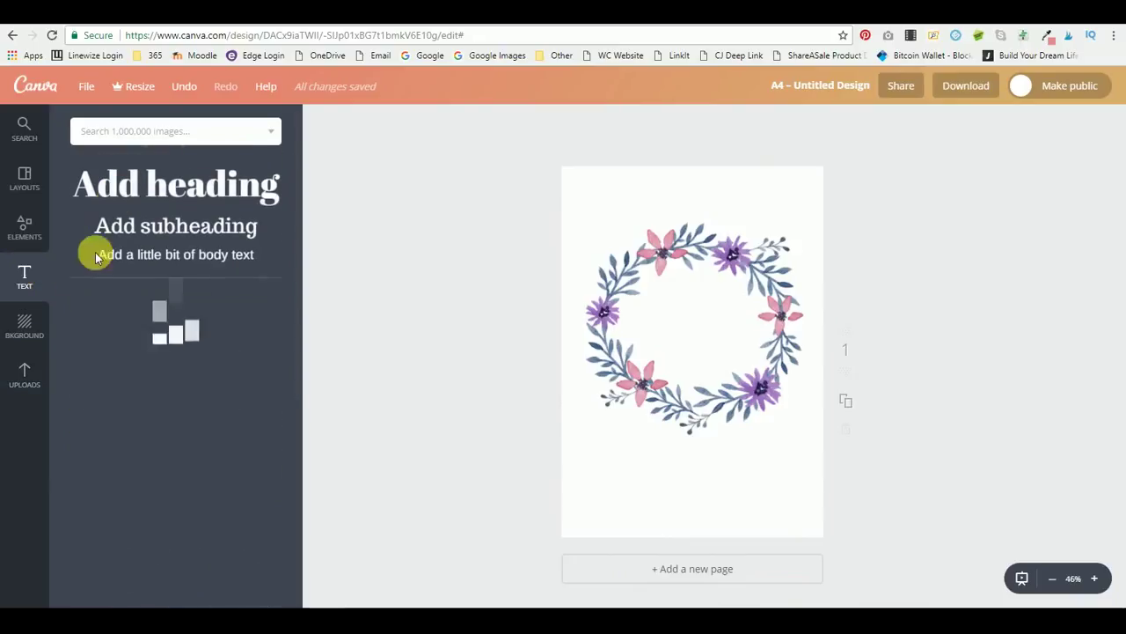
left_click(143, 216)
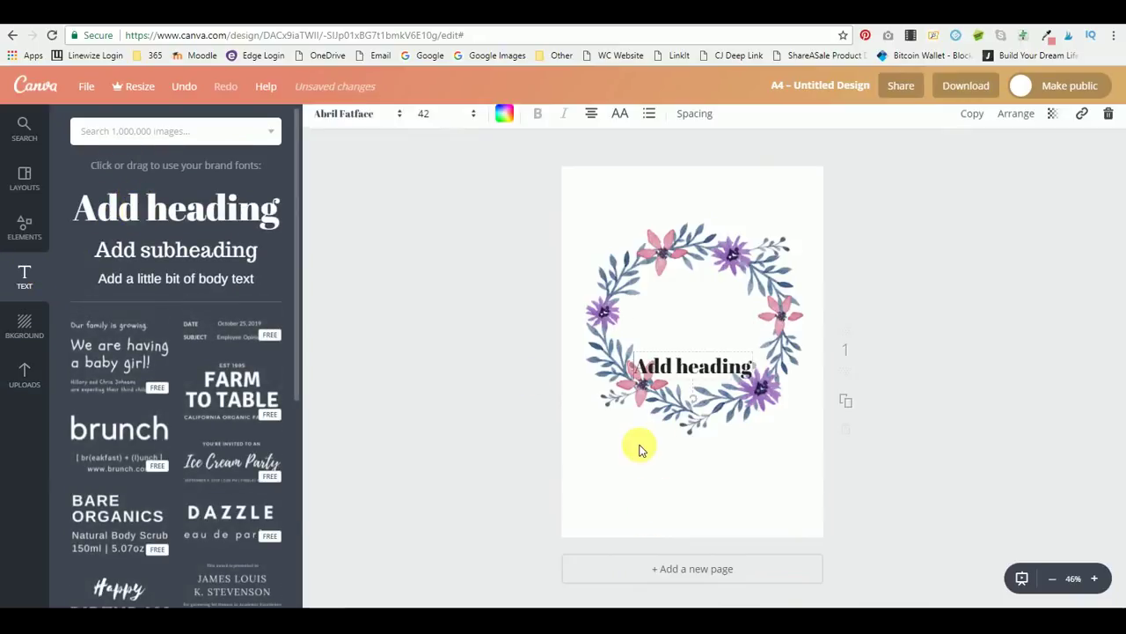
key("BackSpace")
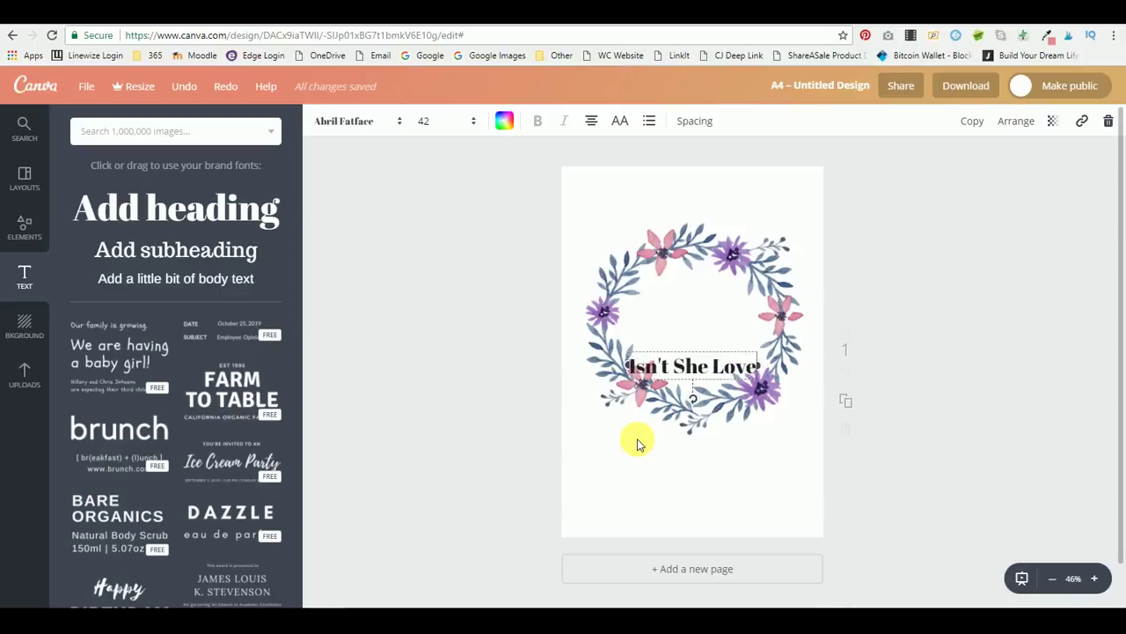
- Finish the heading text, move it up into the wreath's centre, and set it in Brusher
type("y")
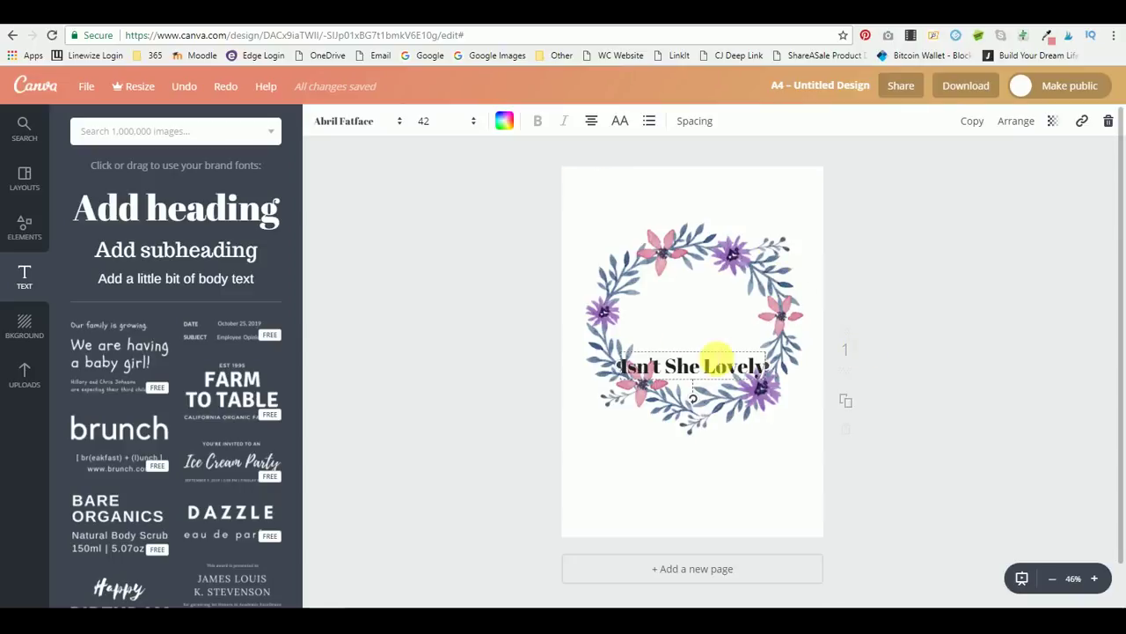
left_click_drag(720, 355, 728, 282)
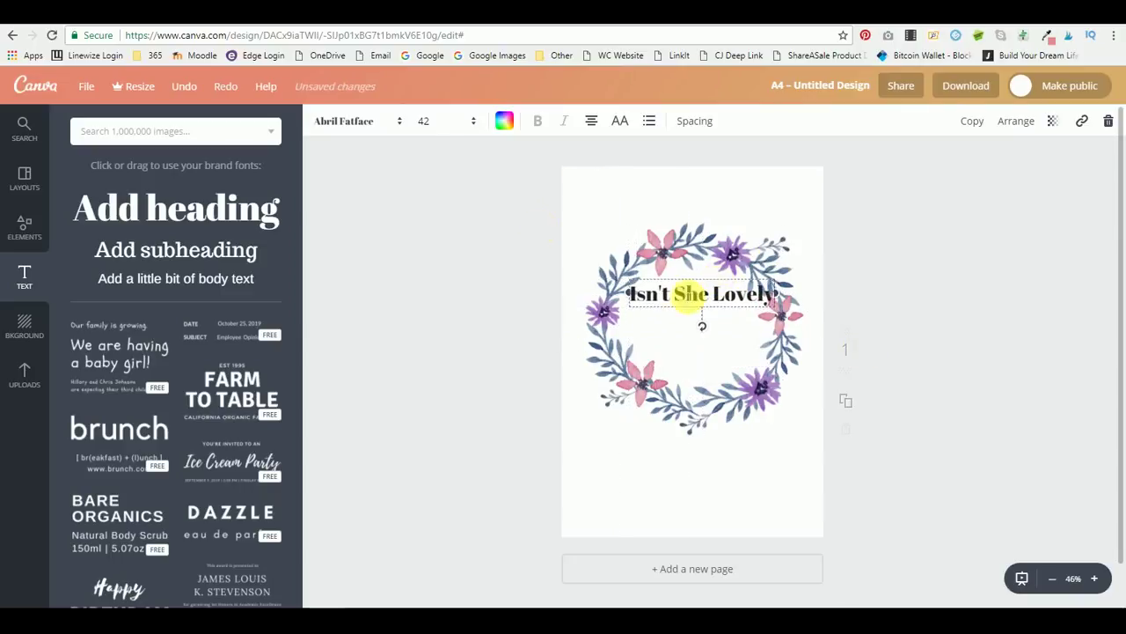
left_click(358, 124)
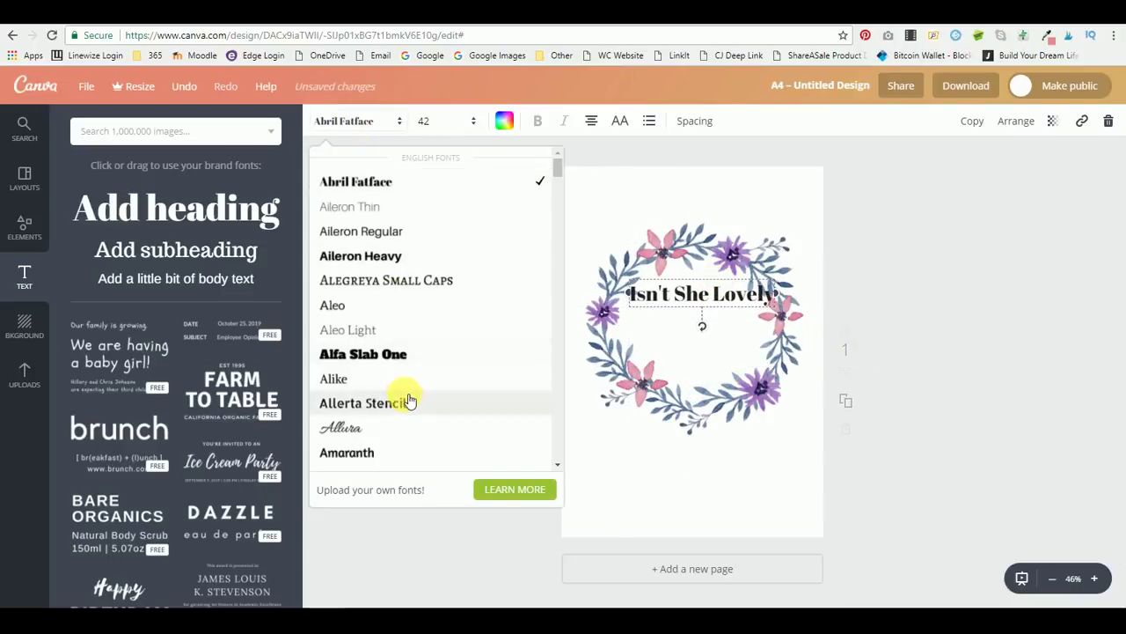
scroll(435, 379, "down", 3)
scroll(447, 380, "down", 5)
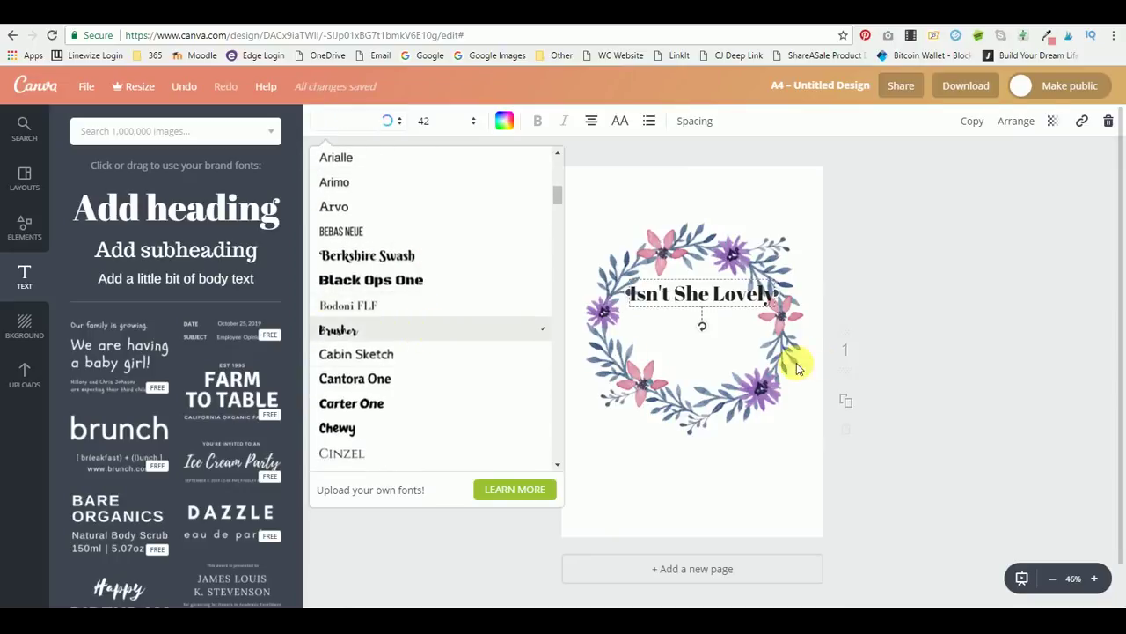
left_click(427, 333)
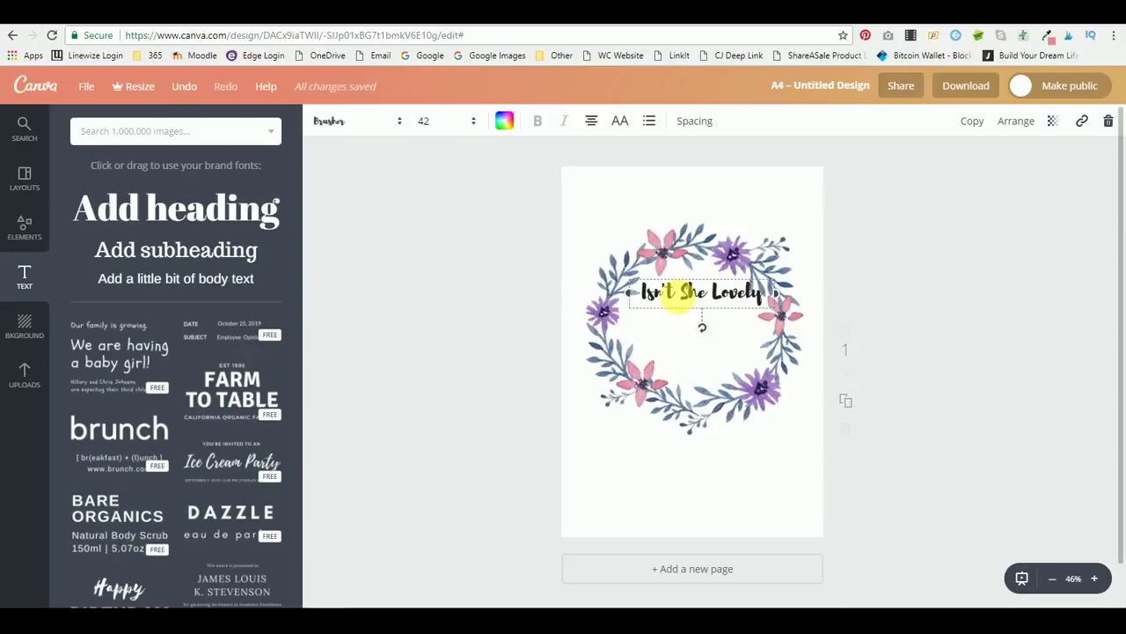
- Enlarge the heading to size 80 and break it into three lines: Isn't / She / Lovely
left_click(424, 123)
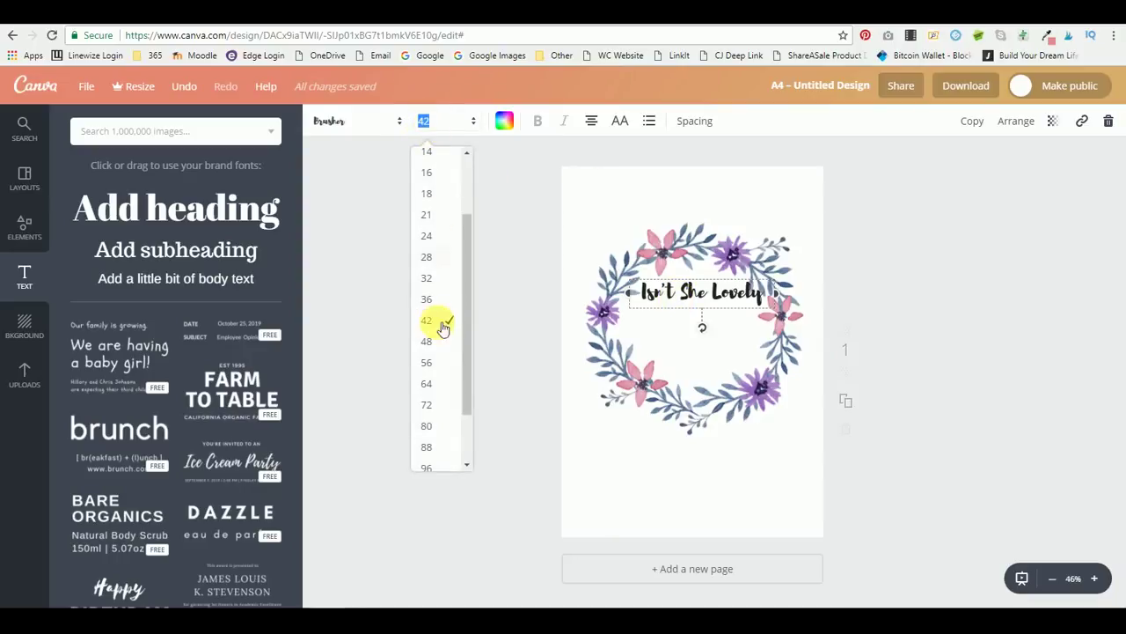
left_click(445, 422)
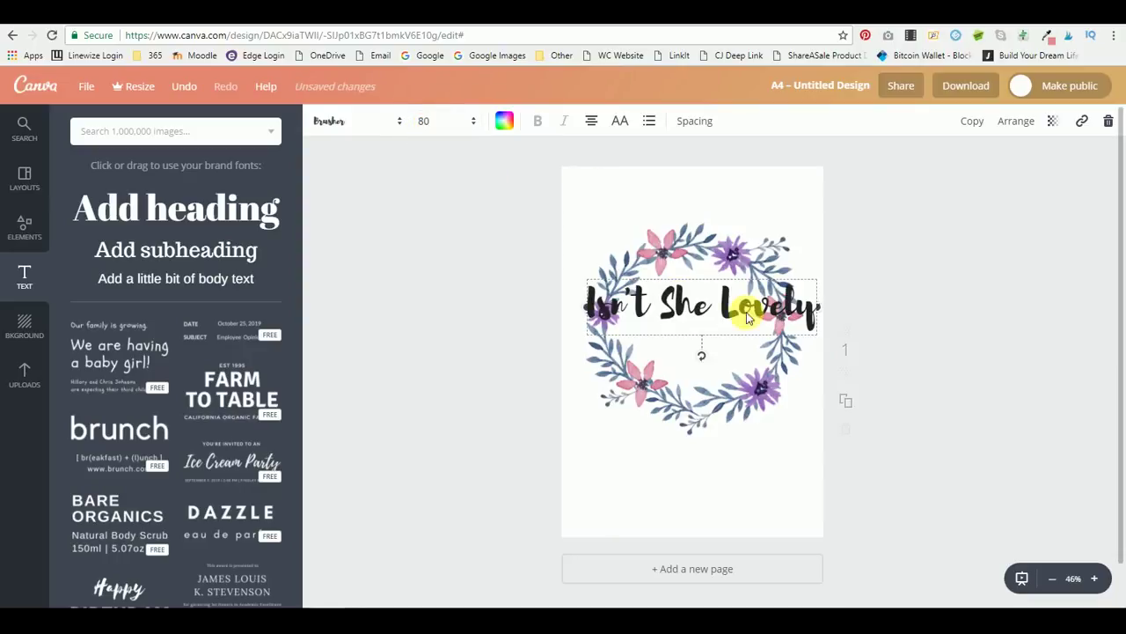
left_click(669, 312)
key("Return")
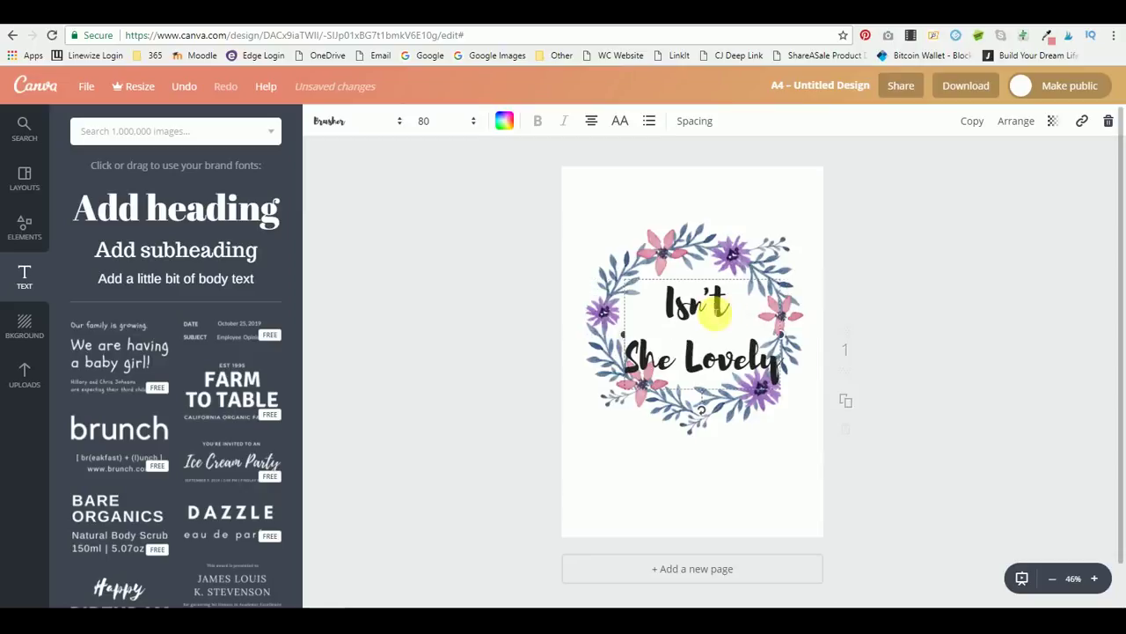
left_click(687, 354)
key("Return")
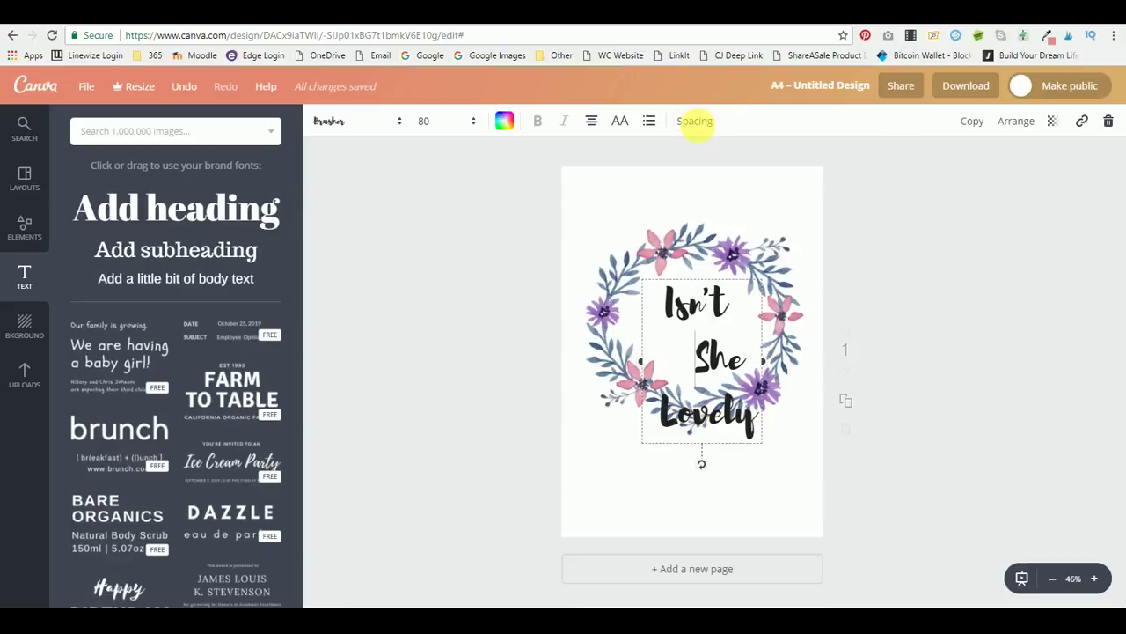
- Tighten the heading's line height with the Spacing slider
left_click(695, 120)
left_click_drag(794, 188, 767, 190)
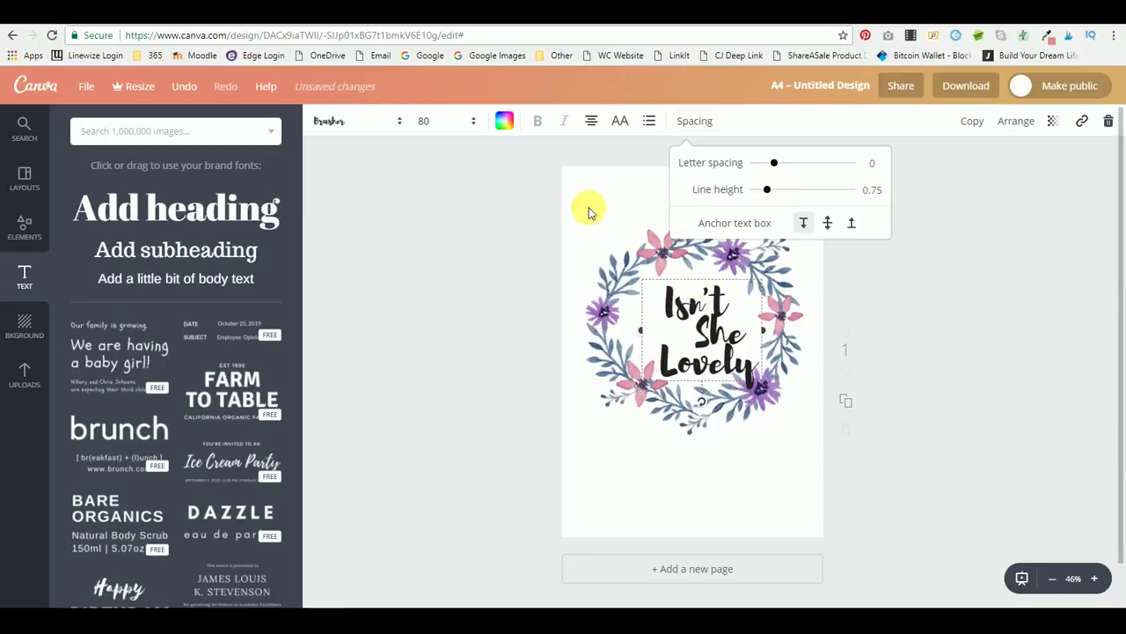
left_click(684, 307)
- Nudge the three-line heading until it sits centred inside the wreath, then deselect it
left_click_drag(702, 281, 693, 275)
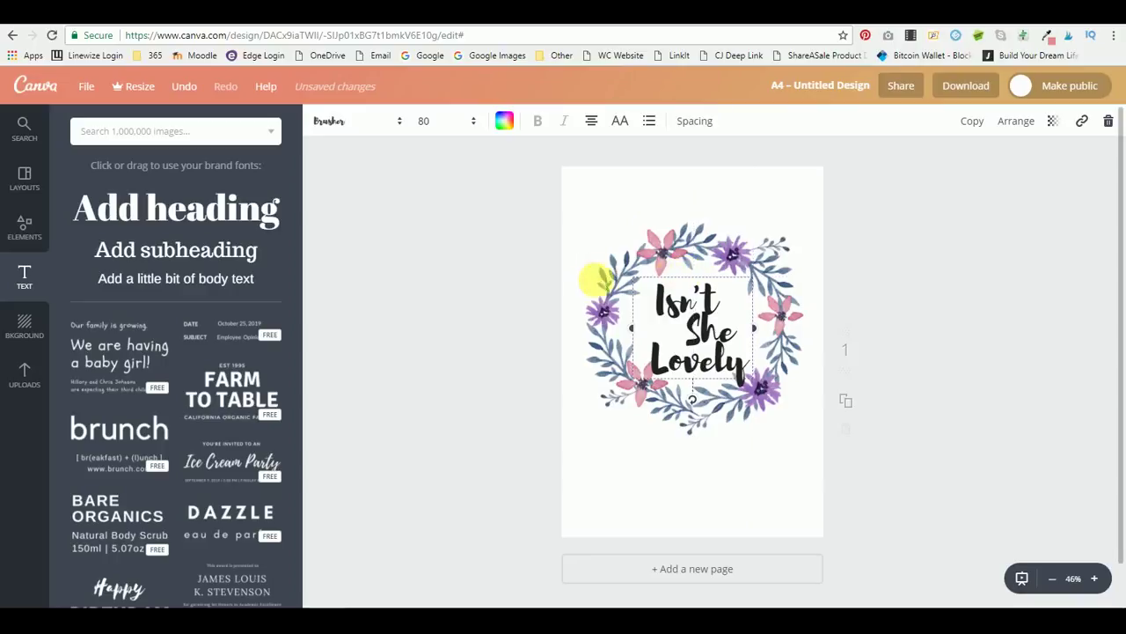
left_click(491, 301)
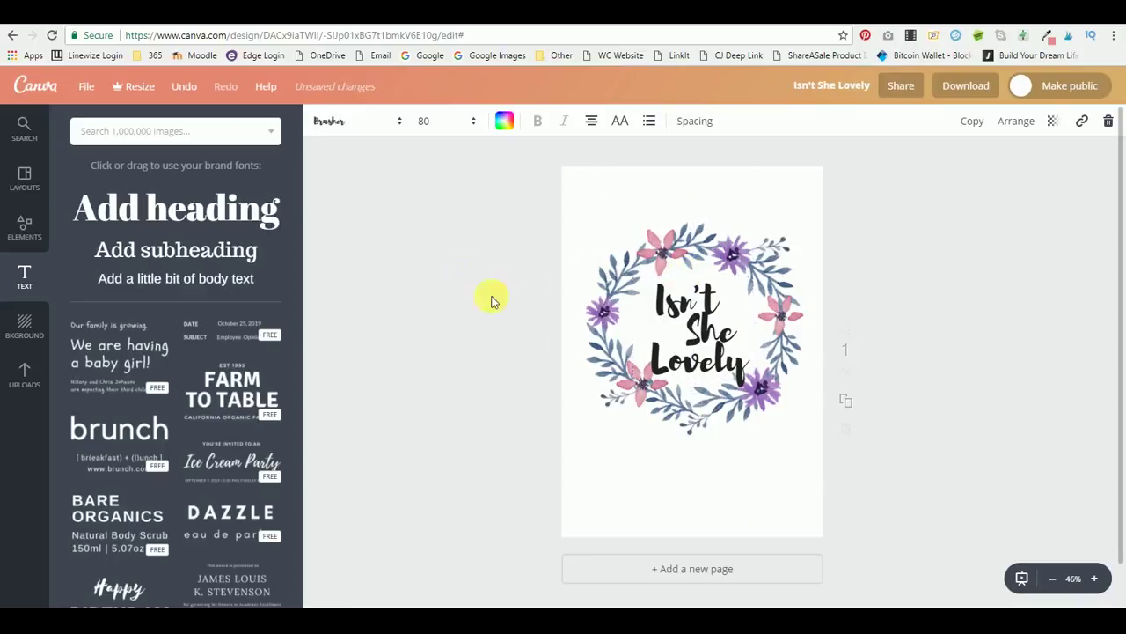
left_click(685, 364)
left_click_drag(684, 363, 656, 357)
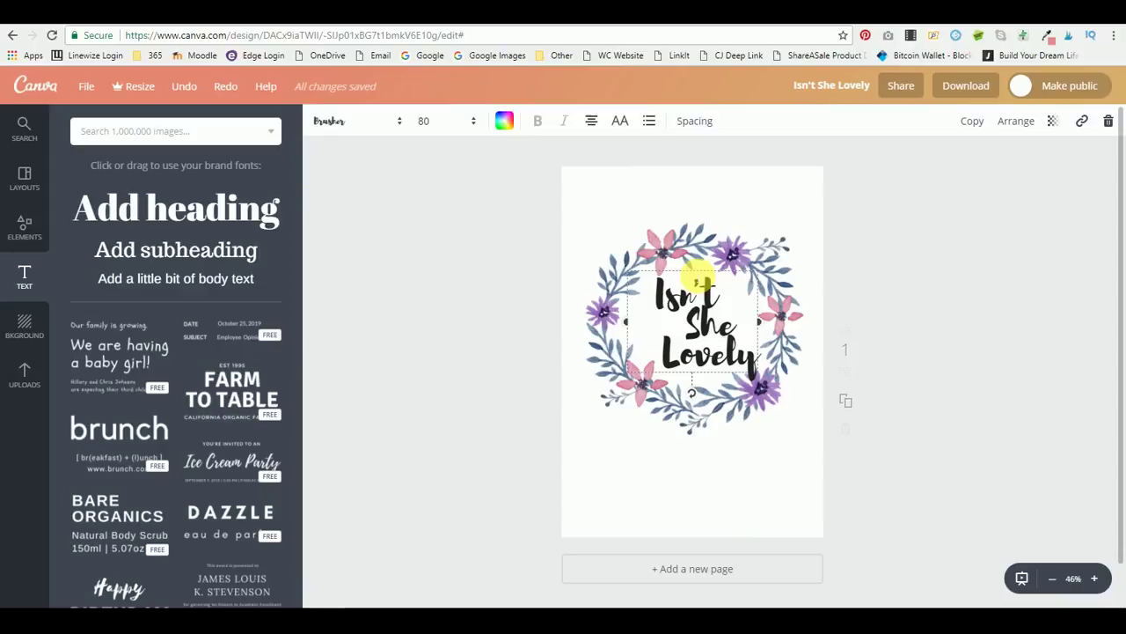
left_click_drag(696, 275, 693, 280)
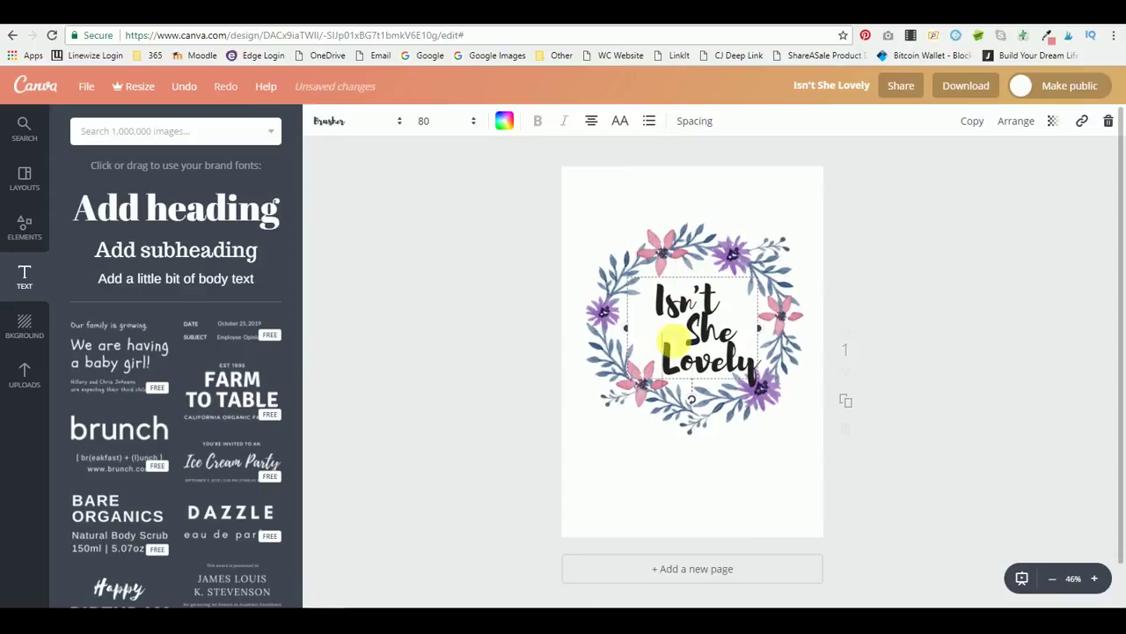
left_click(437, 314)
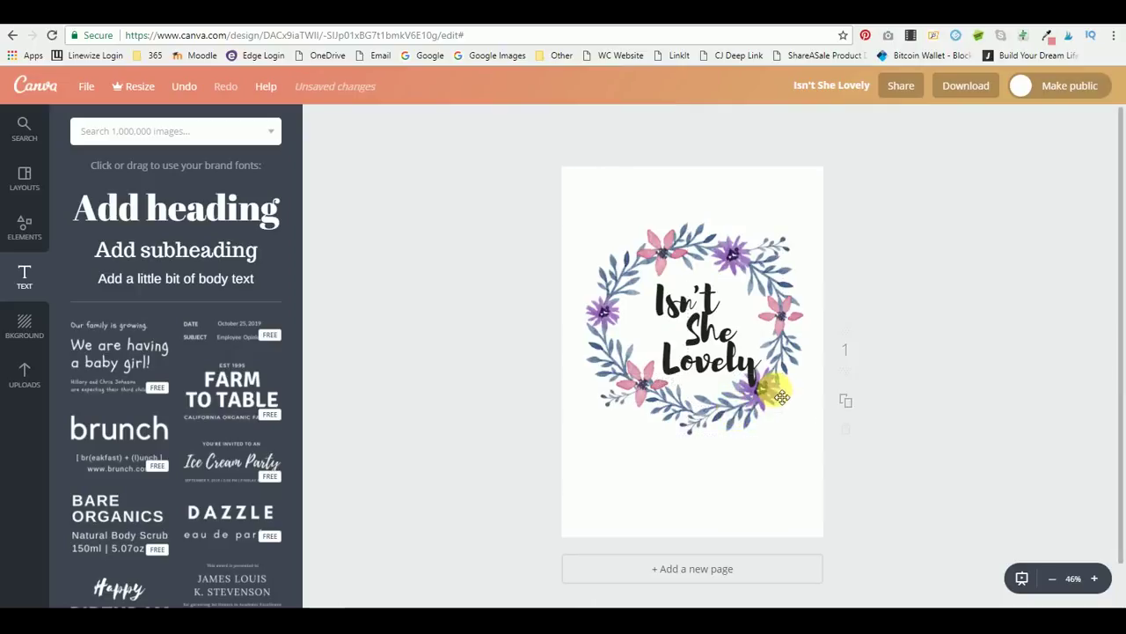
left_click(683, 407)
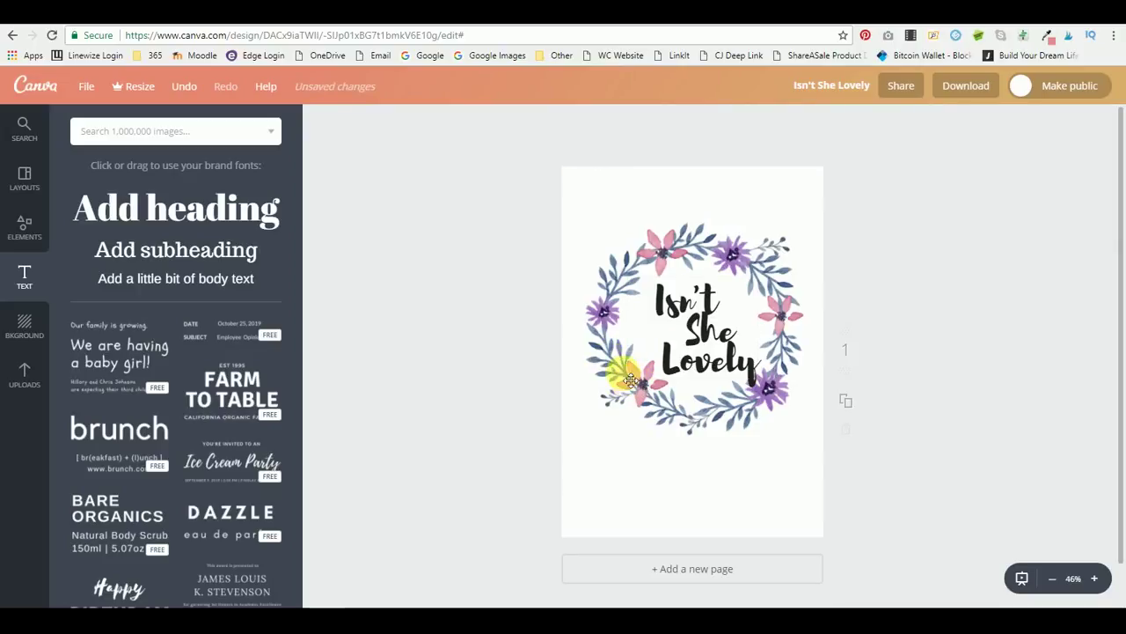
left_click(630, 339)
left_click(442, 207)
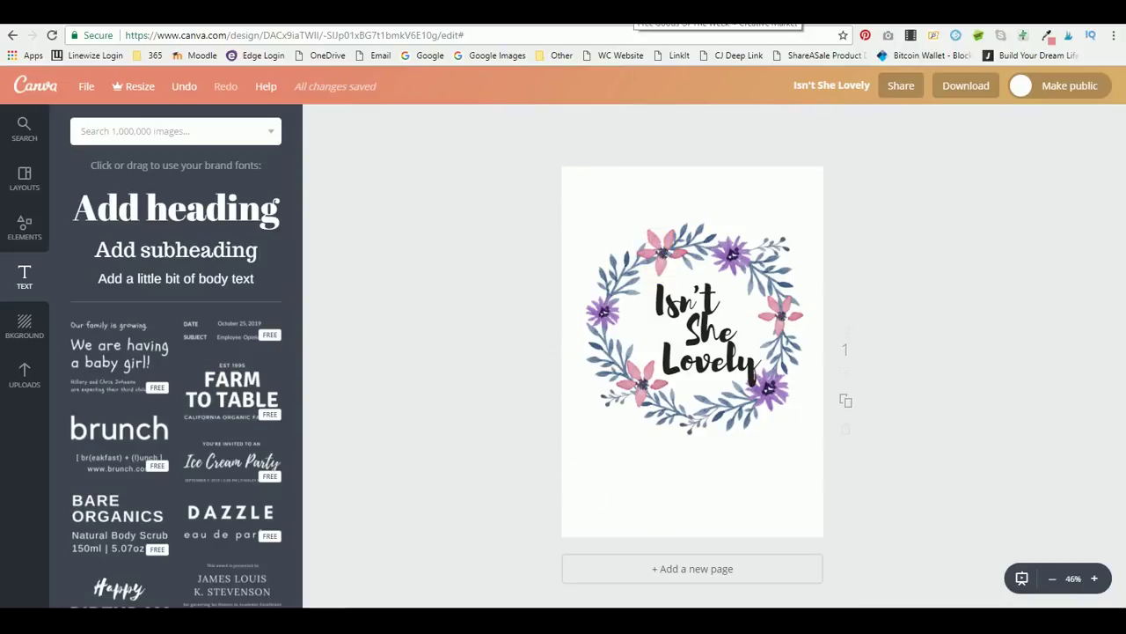
- Browse Creative Market's free goods and preview the Rosaleen watercolor clipart bouquet images
left_click(717, 10)
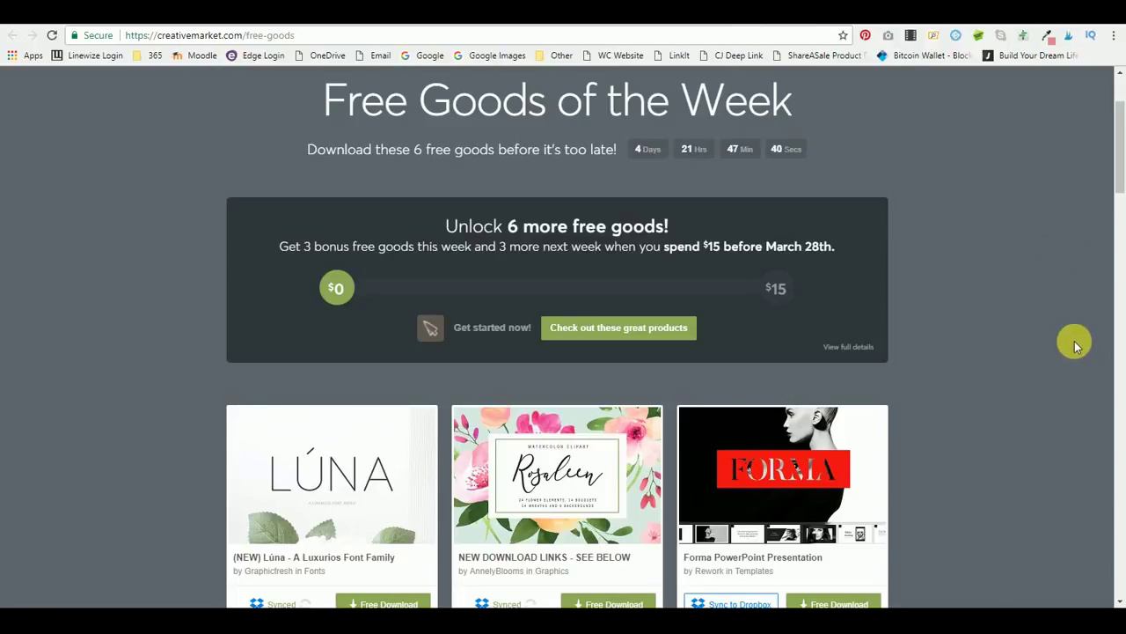
scroll(1075, 345, "down", 2)
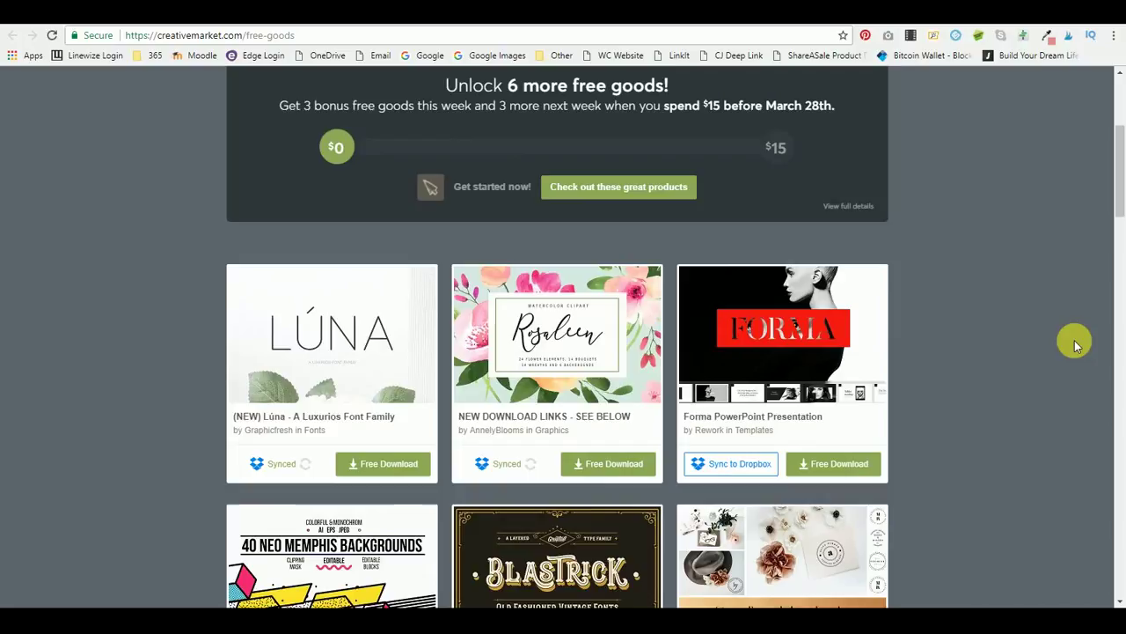
scroll(1075, 345, "up", 4)
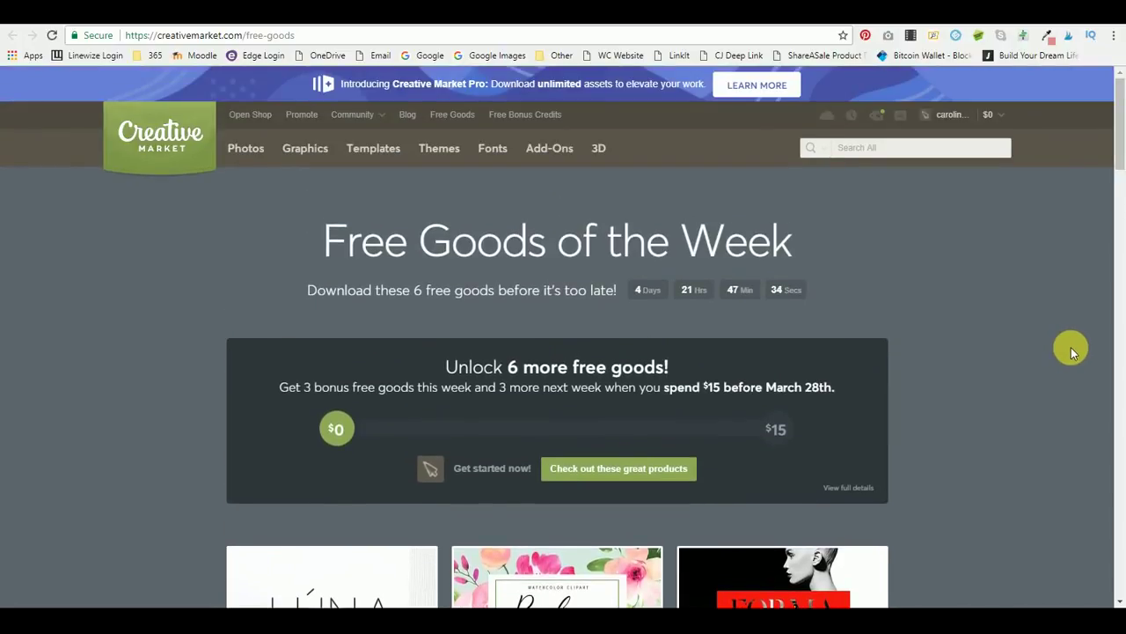
scroll(1071, 347, "down", 1)
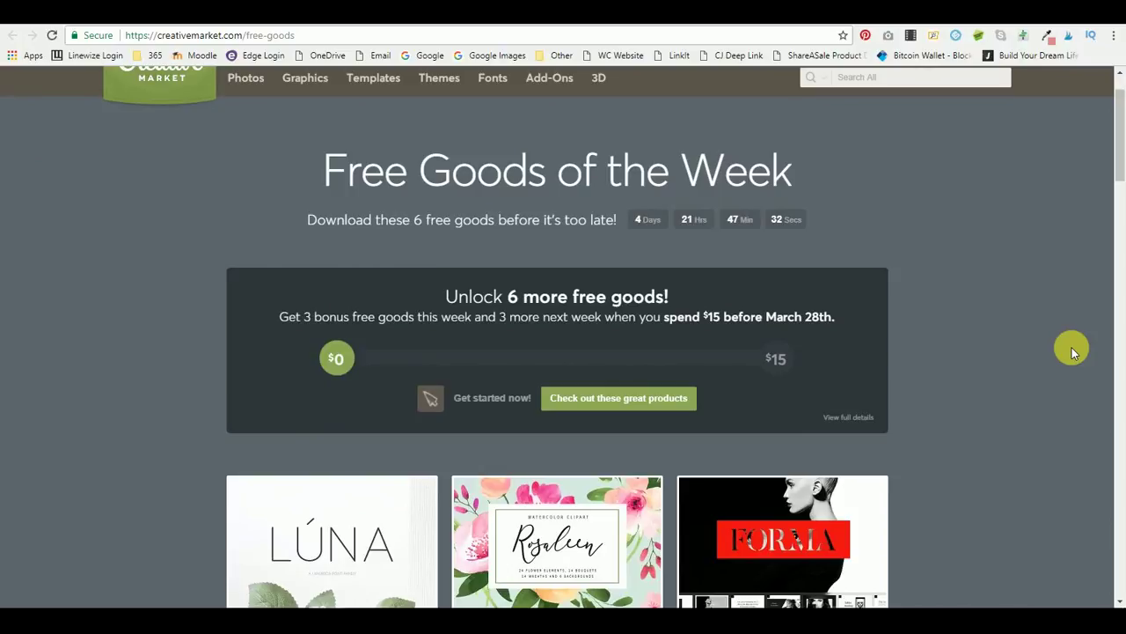
scroll(1072, 350, "down", 1)
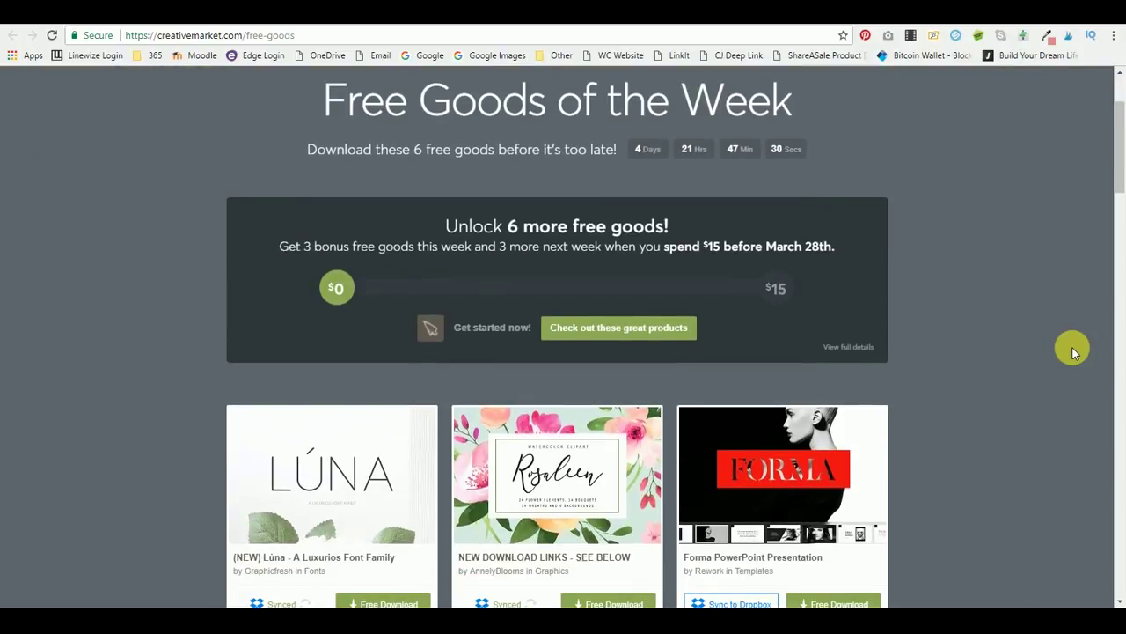
scroll(1073, 347, "down", 2)
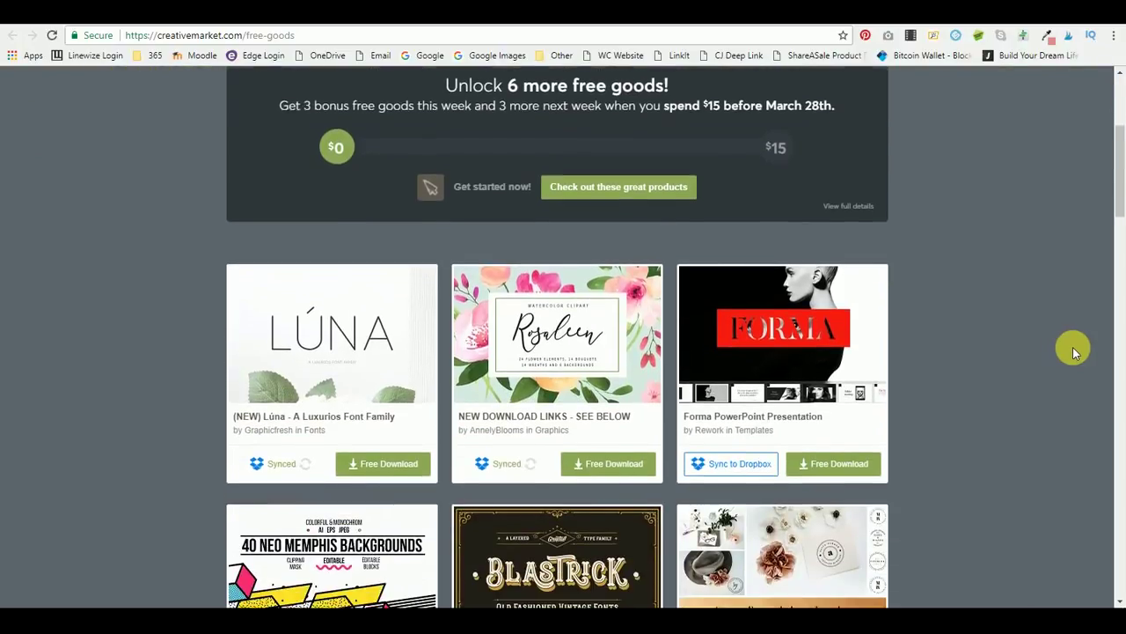
scroll(1073, 347, "down", 2)
scroll(1074, 347, "down", 2)
scroll(1073, 346, "up", 2)
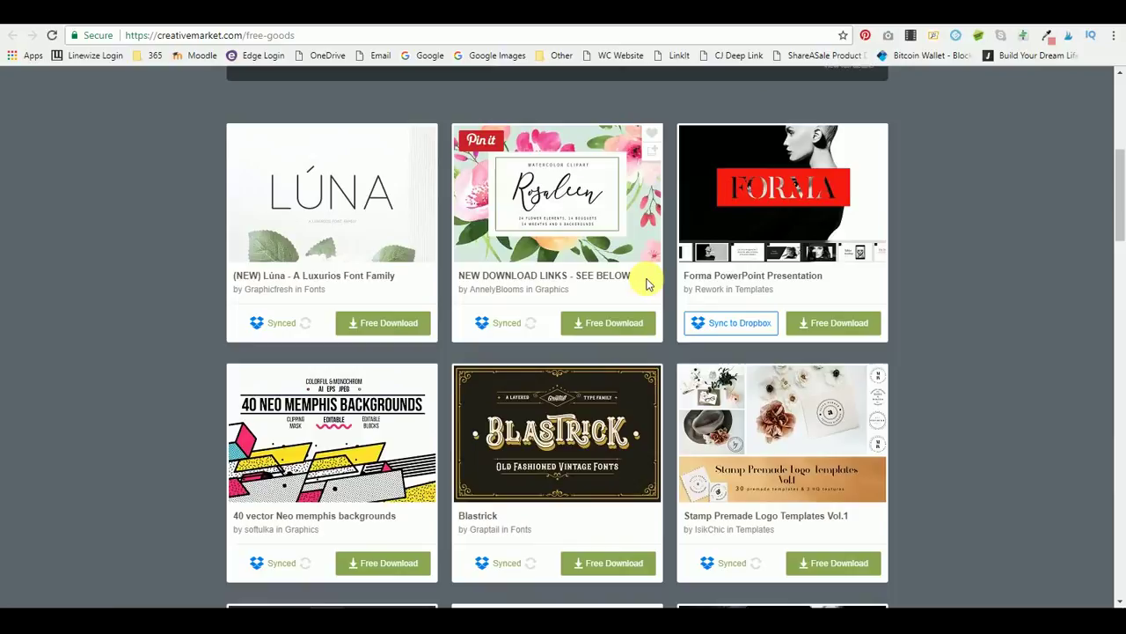
scroll(1094, 350, "up", 1)
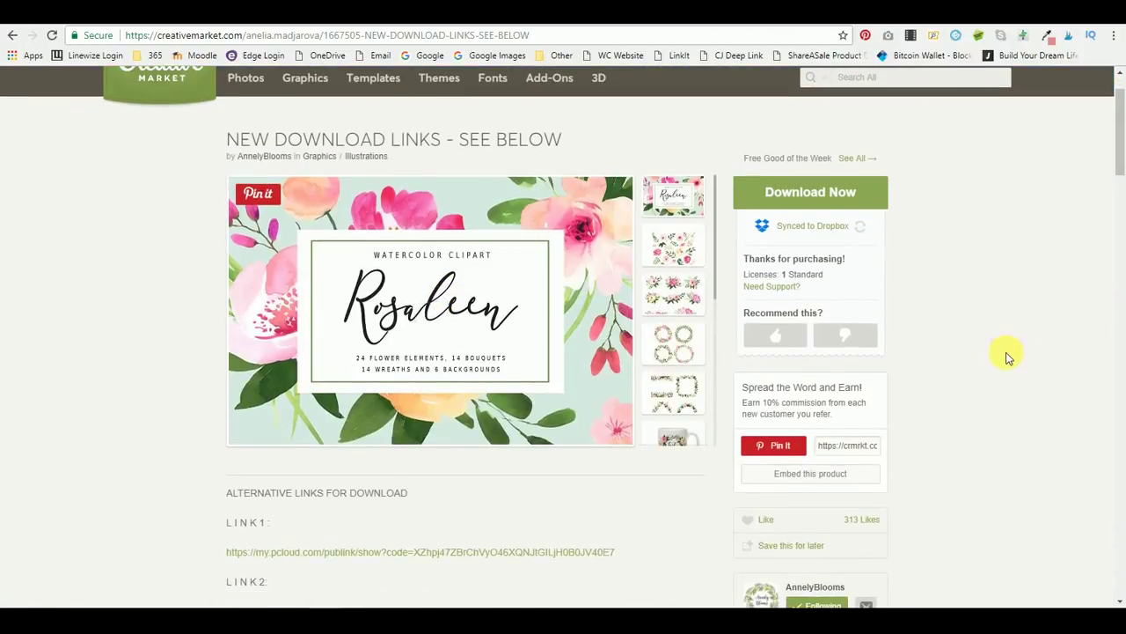
left_click(673, 243)
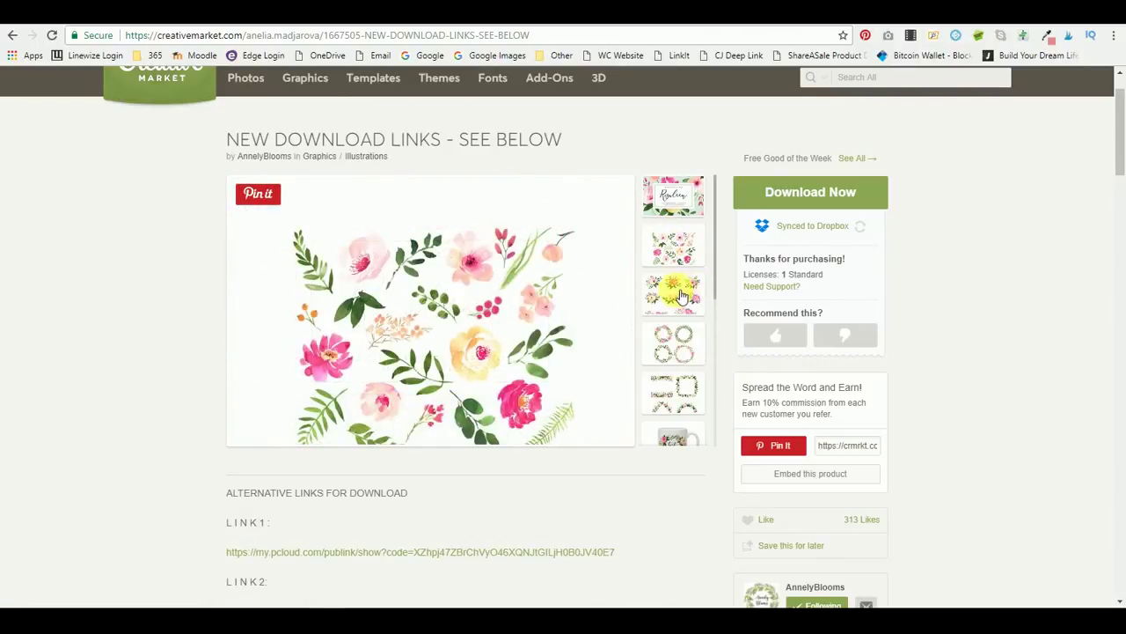
left_click(682, 296)
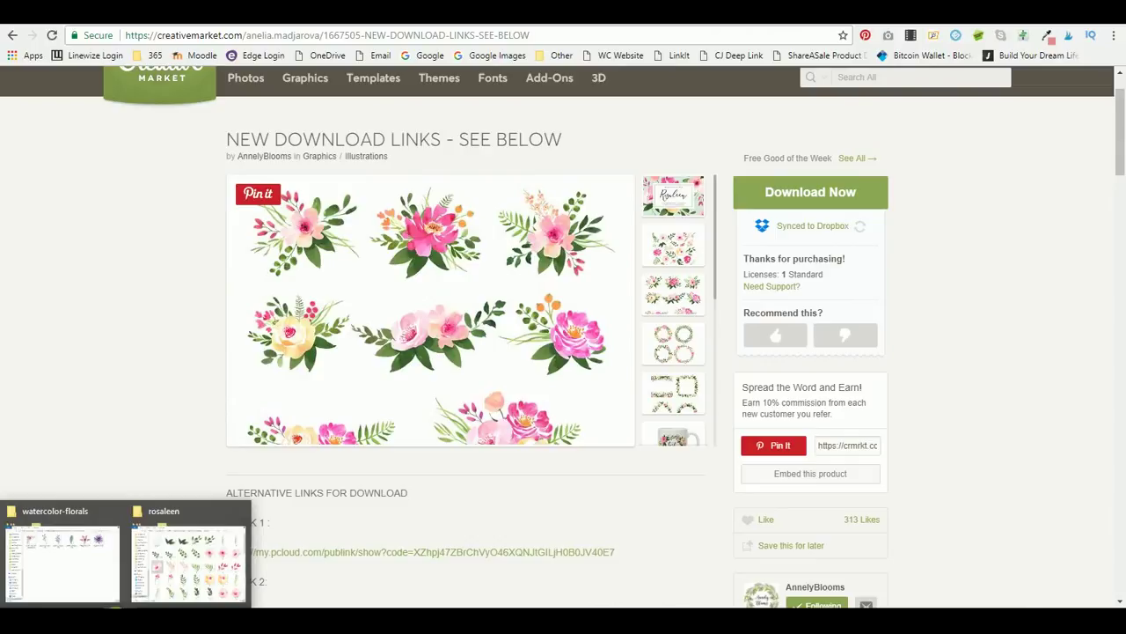
- Browse the rosaleen folder's wreath PNGs and drag wreath image 40 to the browser
left_click(216, 560)
scroll(788, 444, "down", 2)
scroll(837, 382, "up", 2)
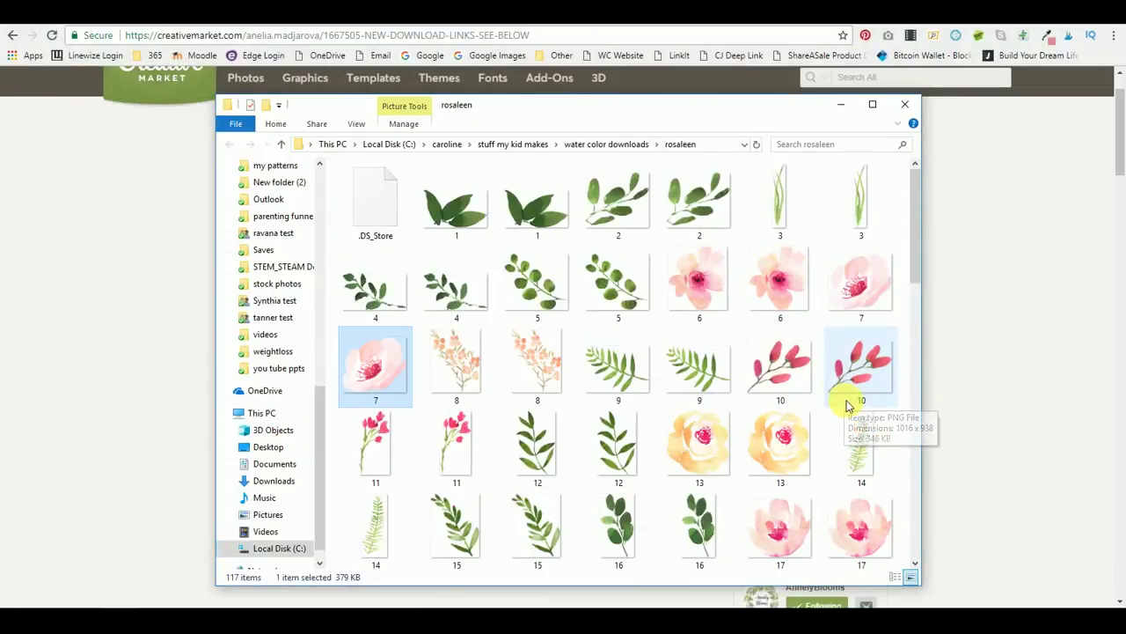
scroll(847, 396, "down", 5)
scroll(827, 364, "down", 8)
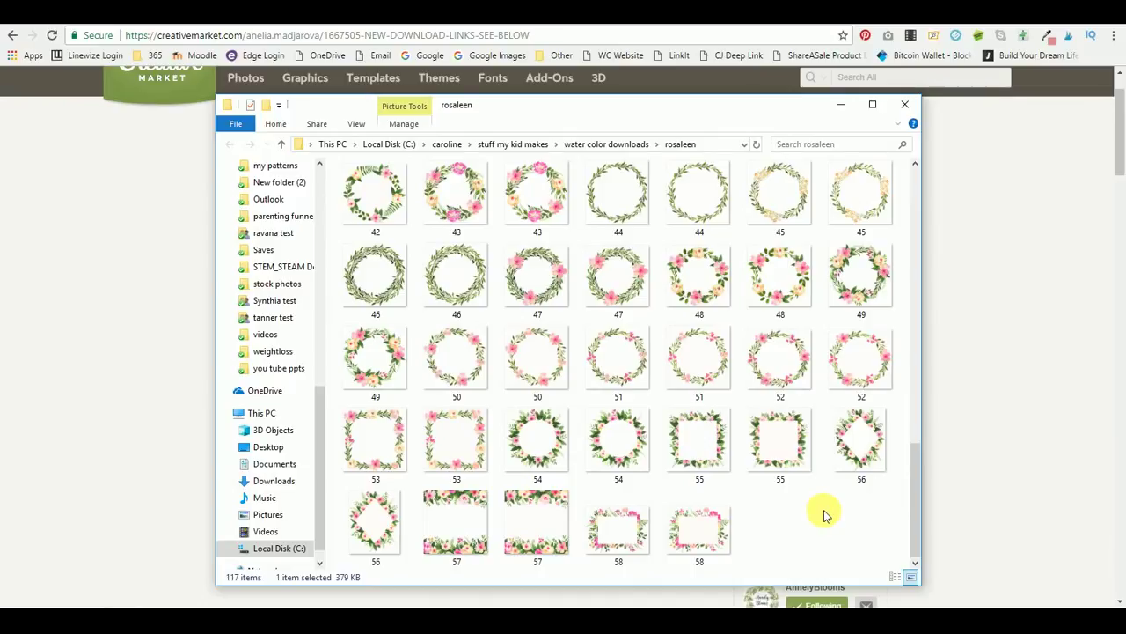
scroll(824, 515, "up", 3)
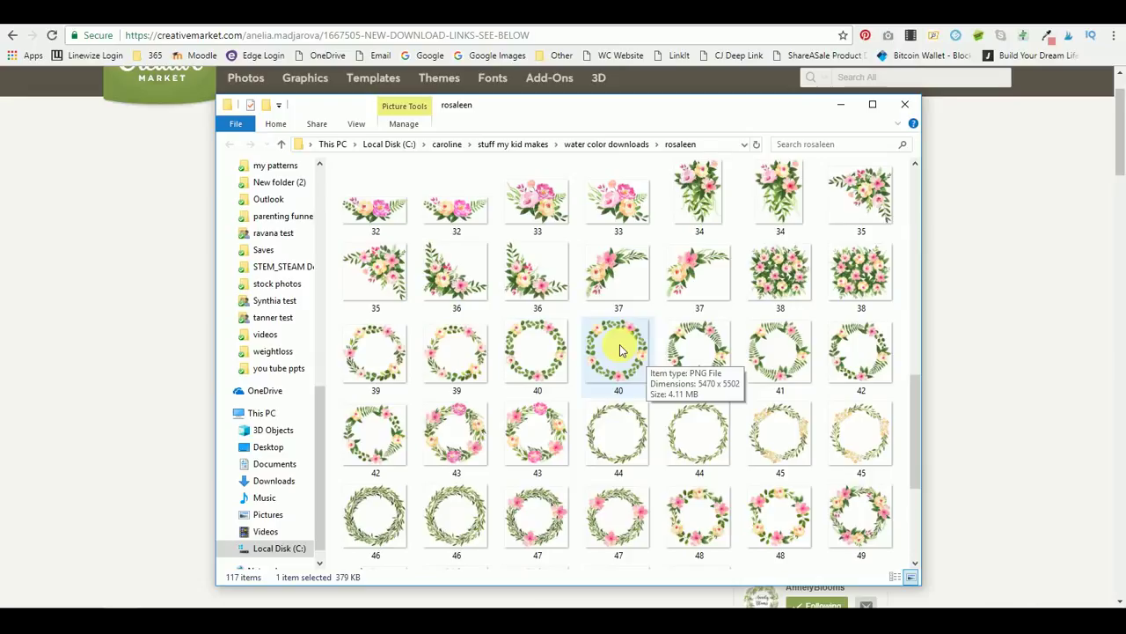
left_click_drag(620, 351, 327, 623)
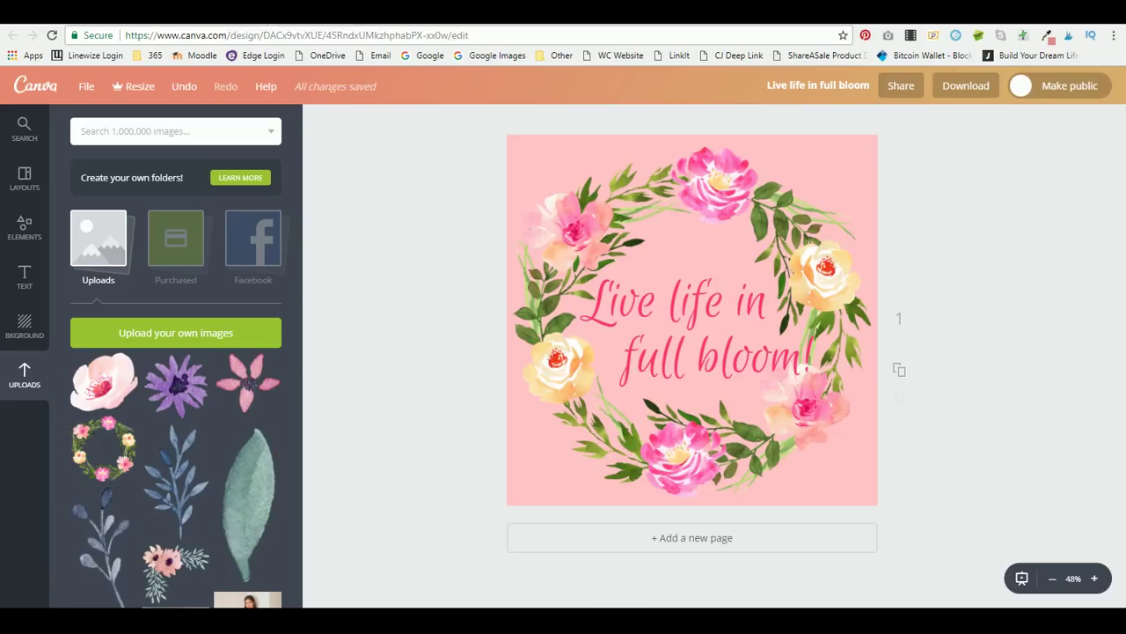
- Switch to the blank Instagram Post design and upload wreath image 40 from the rosaleen folder
key("ctrl+Tab")
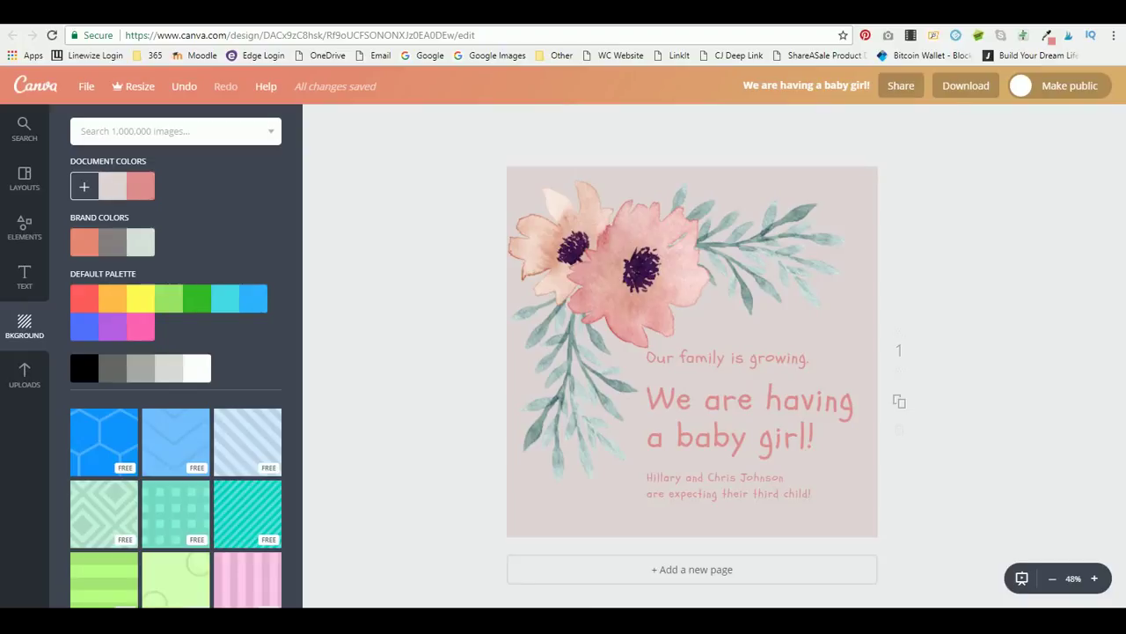
key("ctrl+Tab")
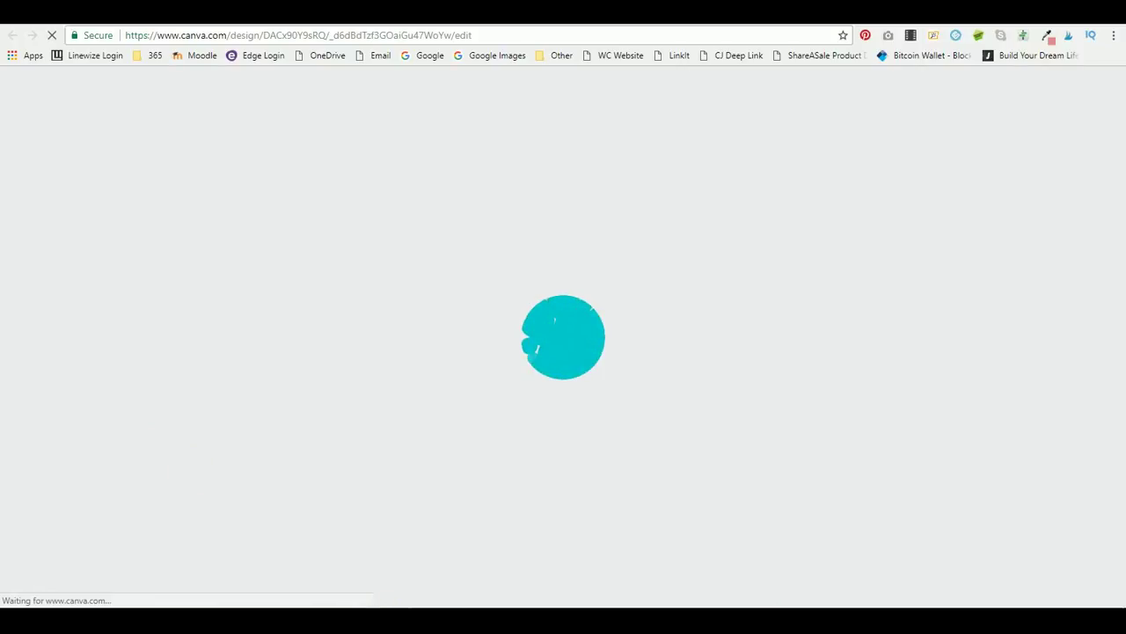
mouse_move(120, 608)
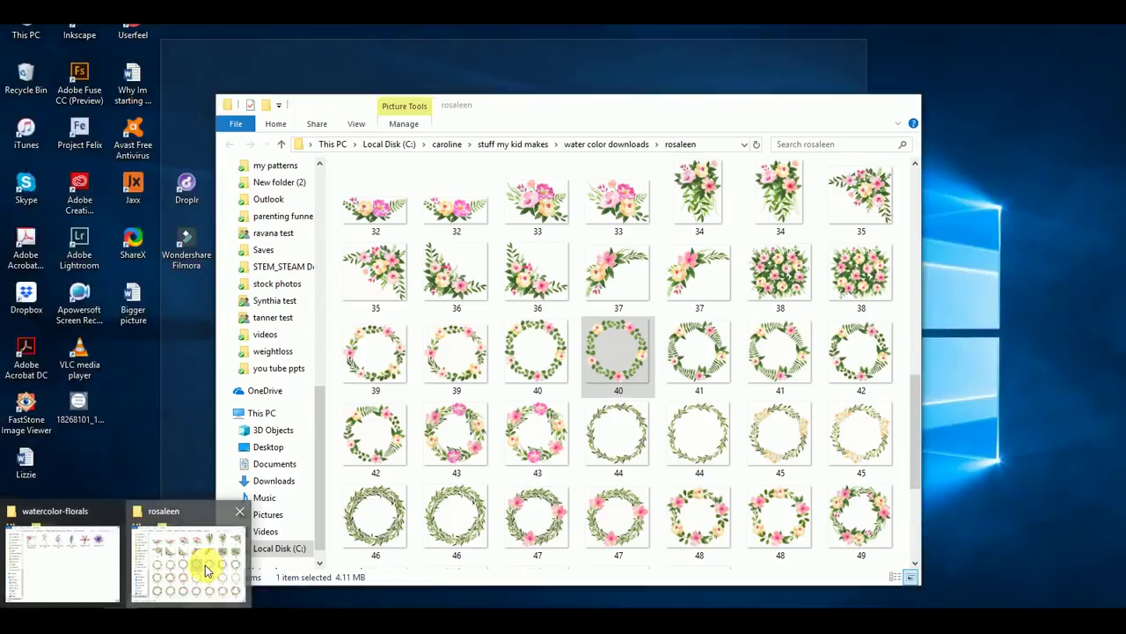
left_click(206, 568)
left_click_drag(618, 344, 136, 514)
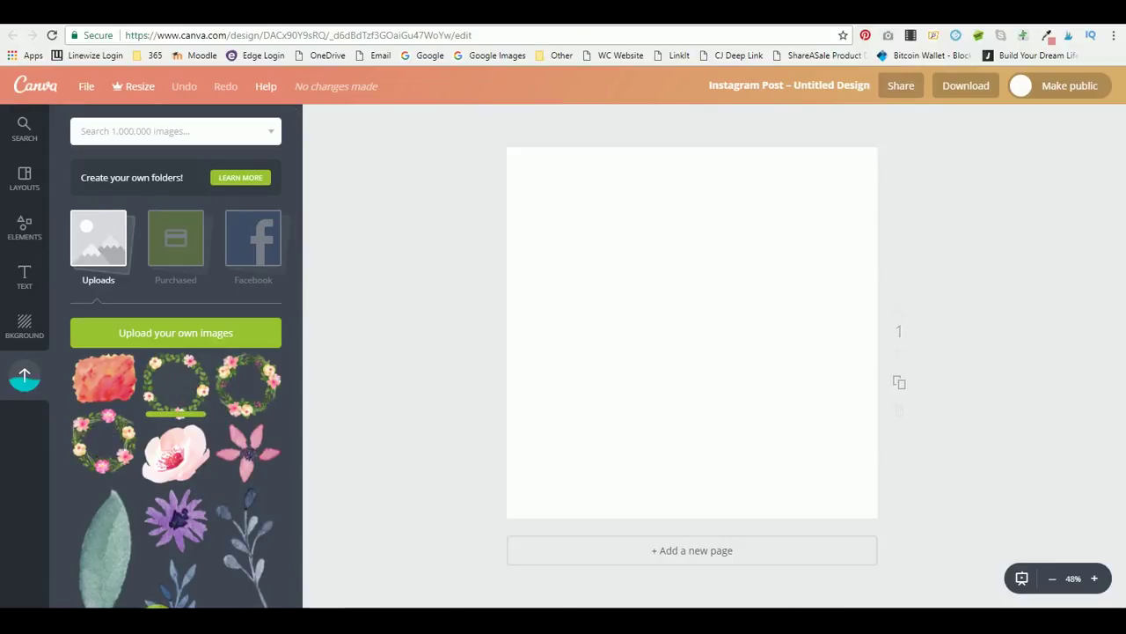
- Upload corner floral image 36, try it on the page, then drag it back off
left_click(209, 567)
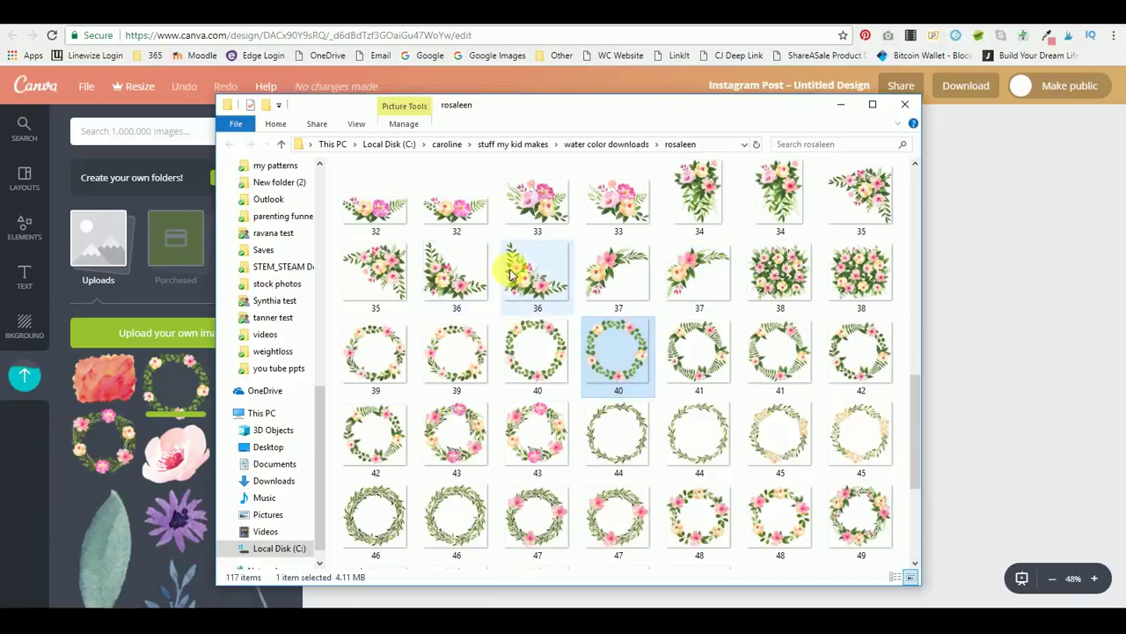
left_click_drag(526, 274, 157, 440)
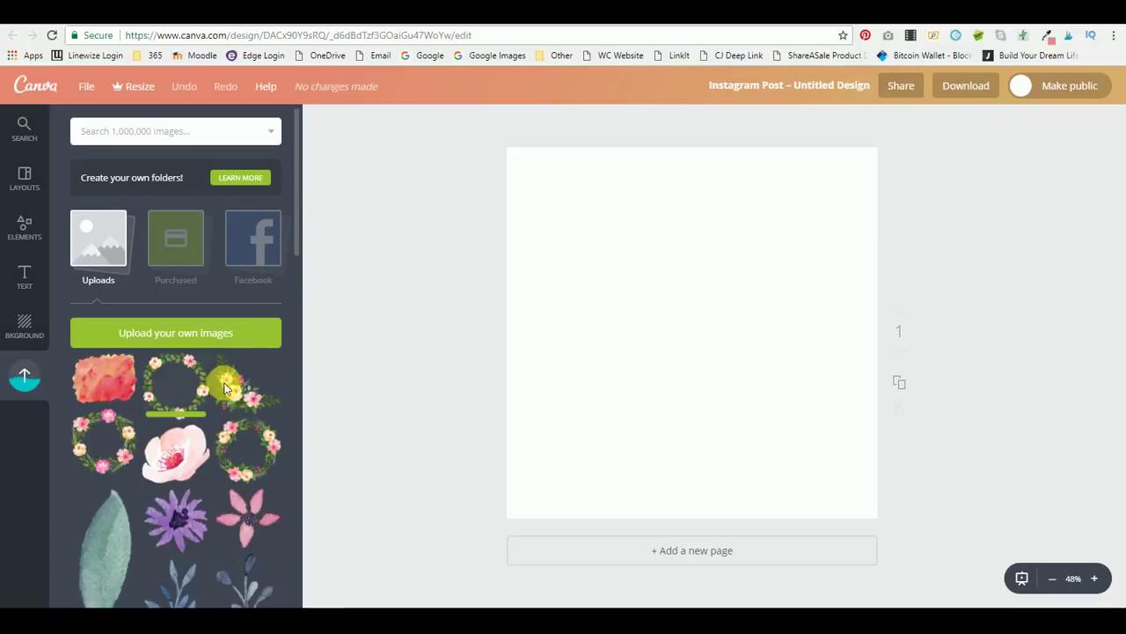
left_click(224, 385)
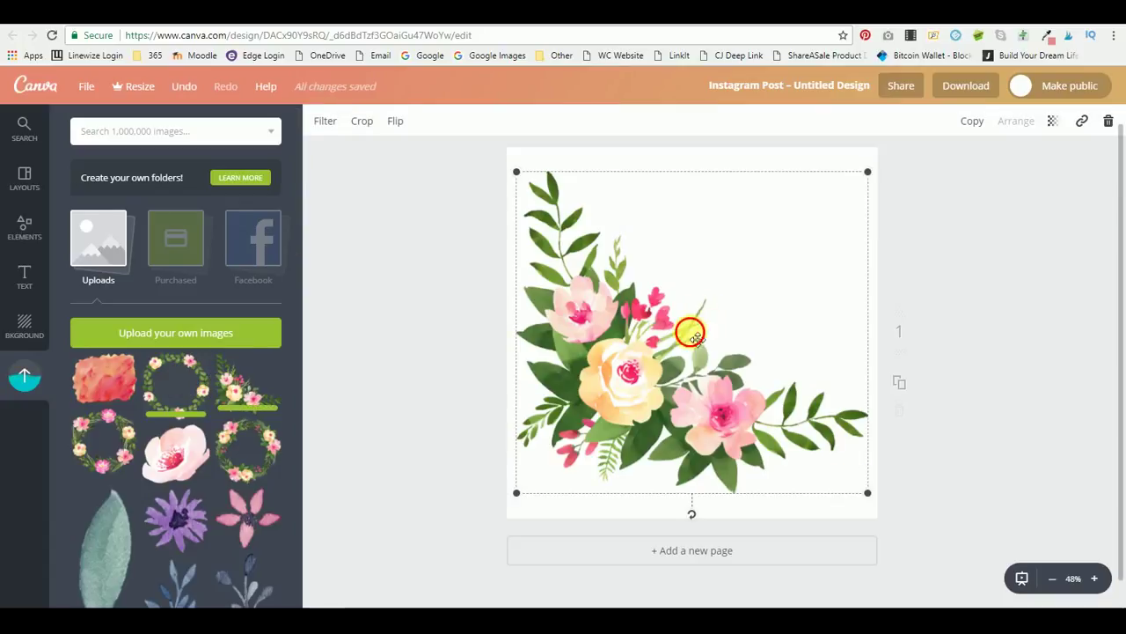
left_click_drag(691, 333, 702, 358)
left_click(618, 206)
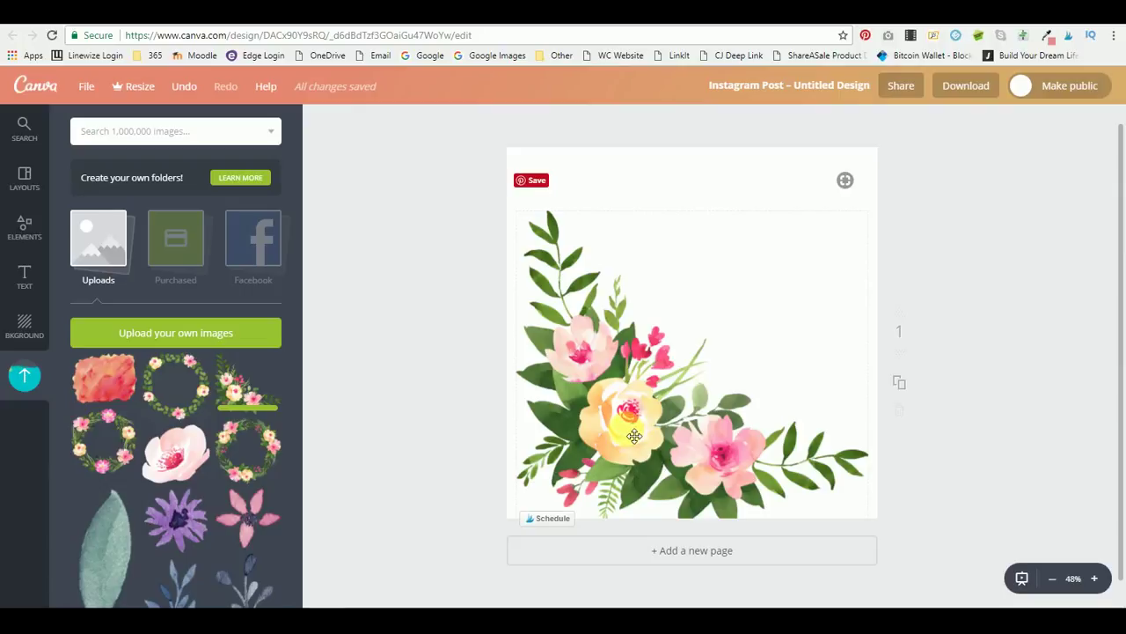
left_click_drag(628, 428, 151, 497)
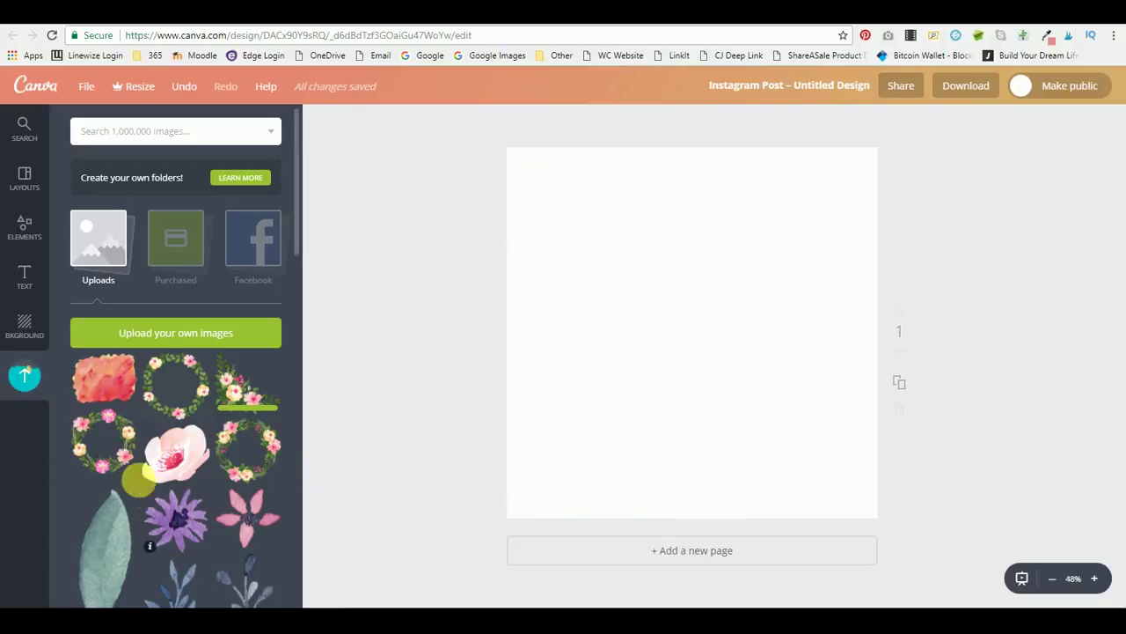
- Place the rose wreath on the page and centre it
left_click(167, 379)
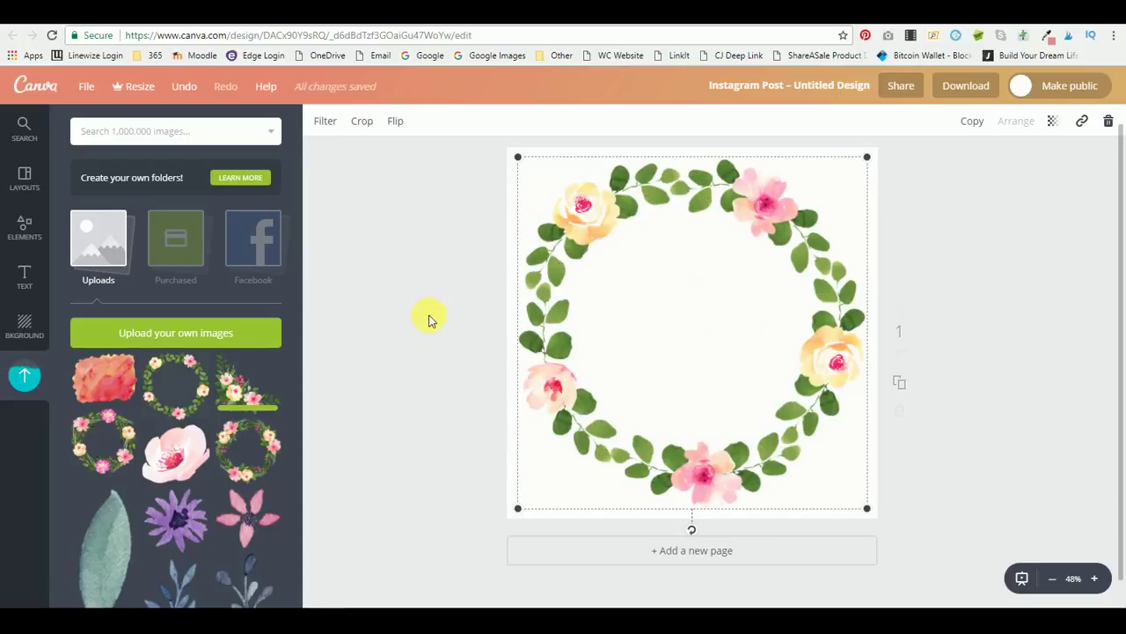
left_click_drag(762, 327, 762, 332)
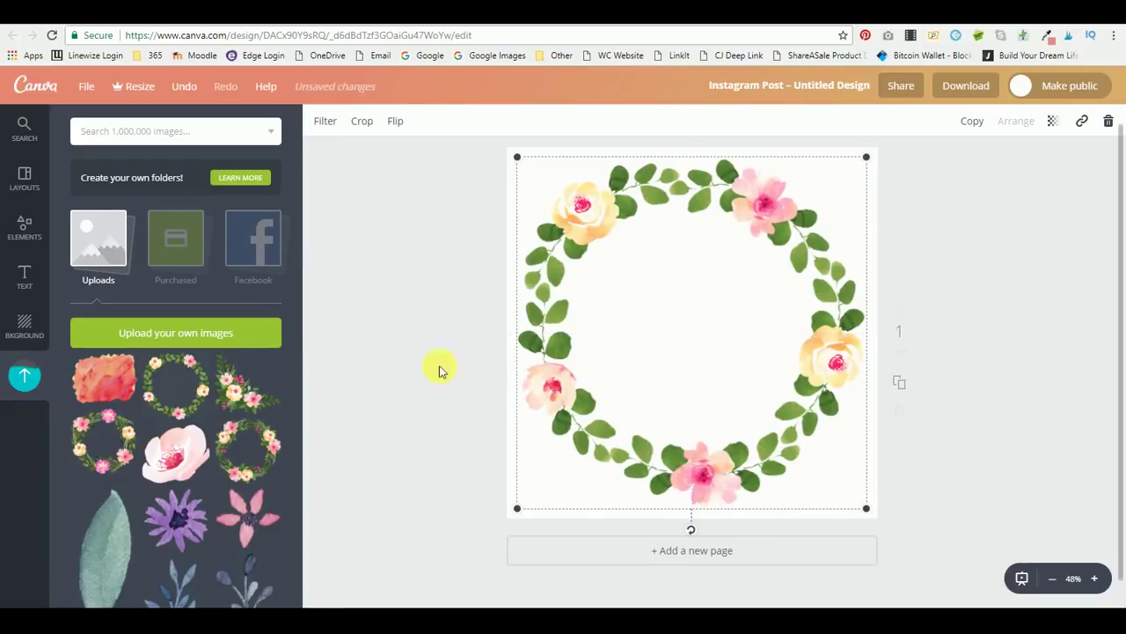
left_click(406, 353)
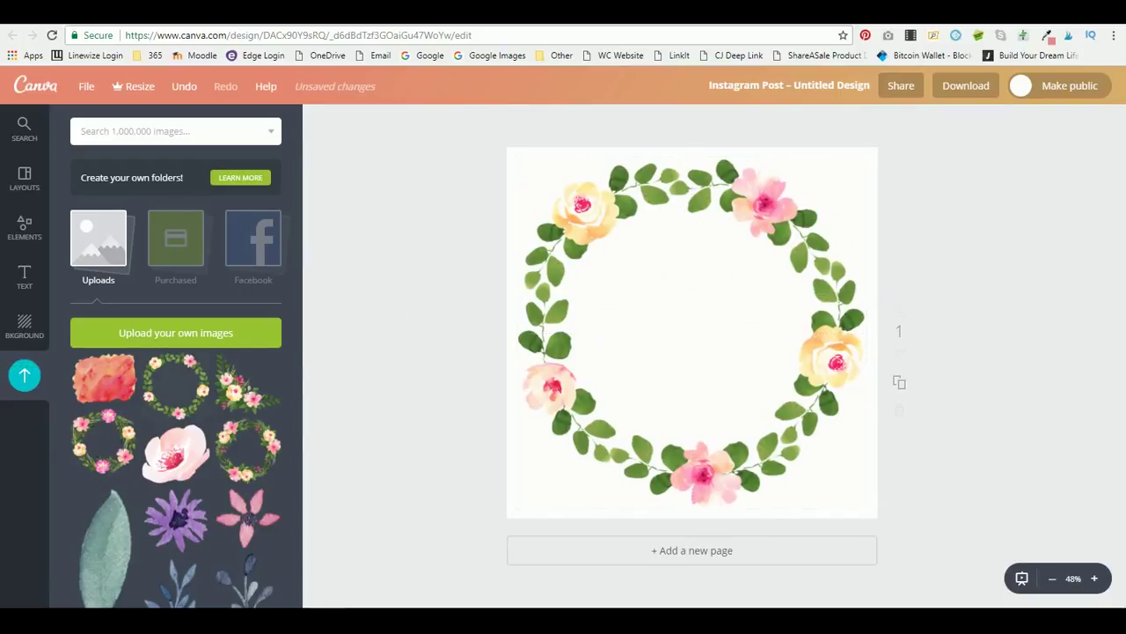
key("ctrl+Tab")
scroll(657, 474, "up", 2)
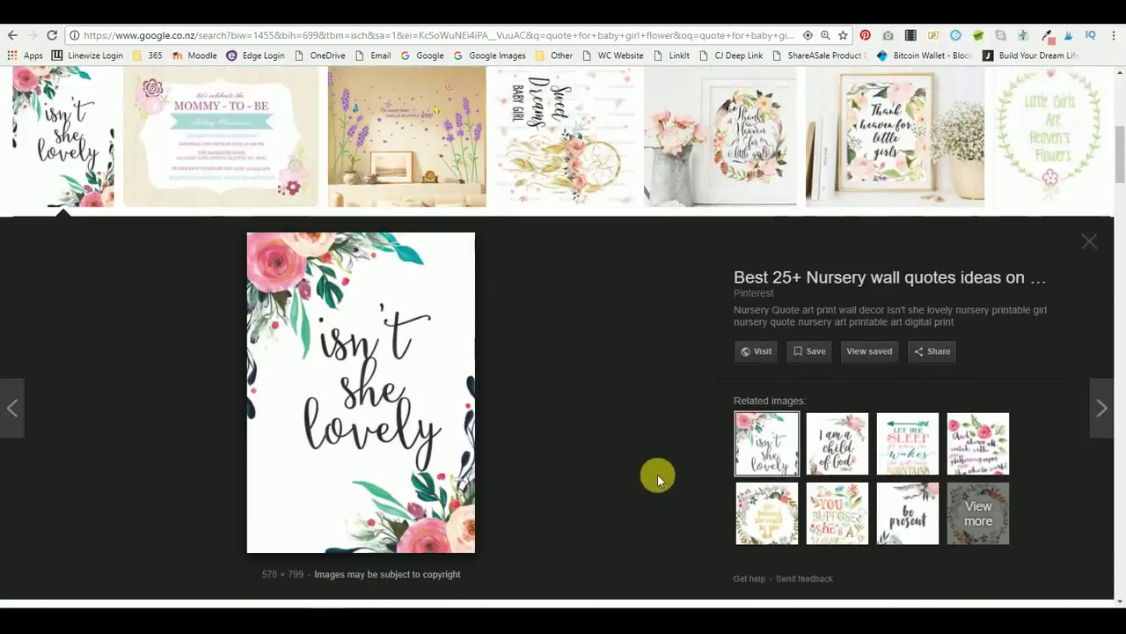
key("alt+Left")
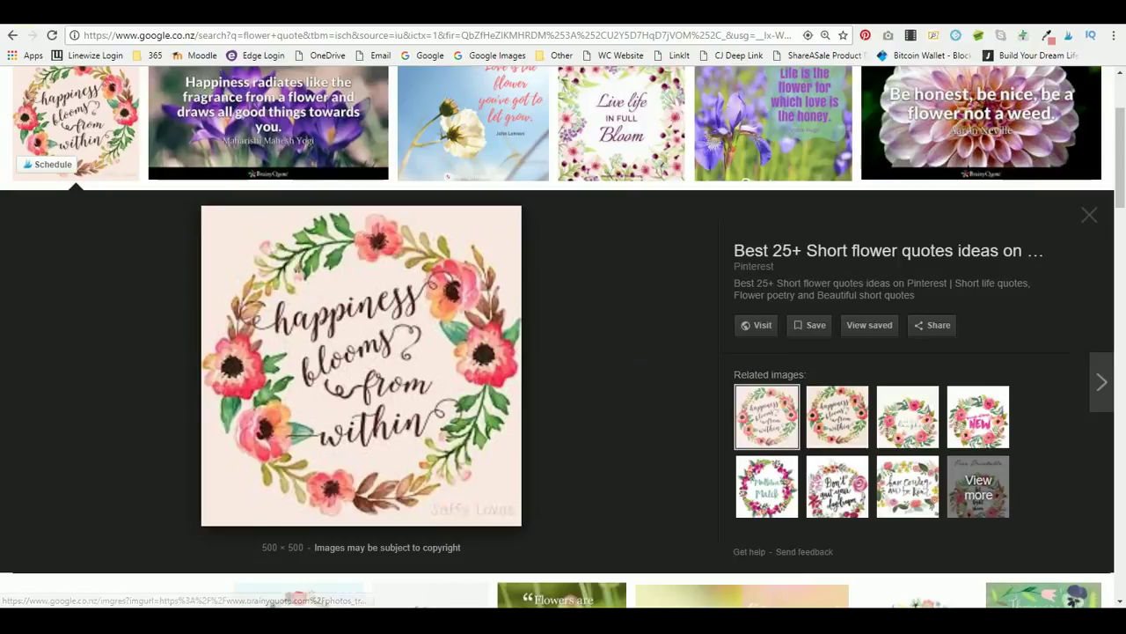
key("ctrl+shift+Tab")
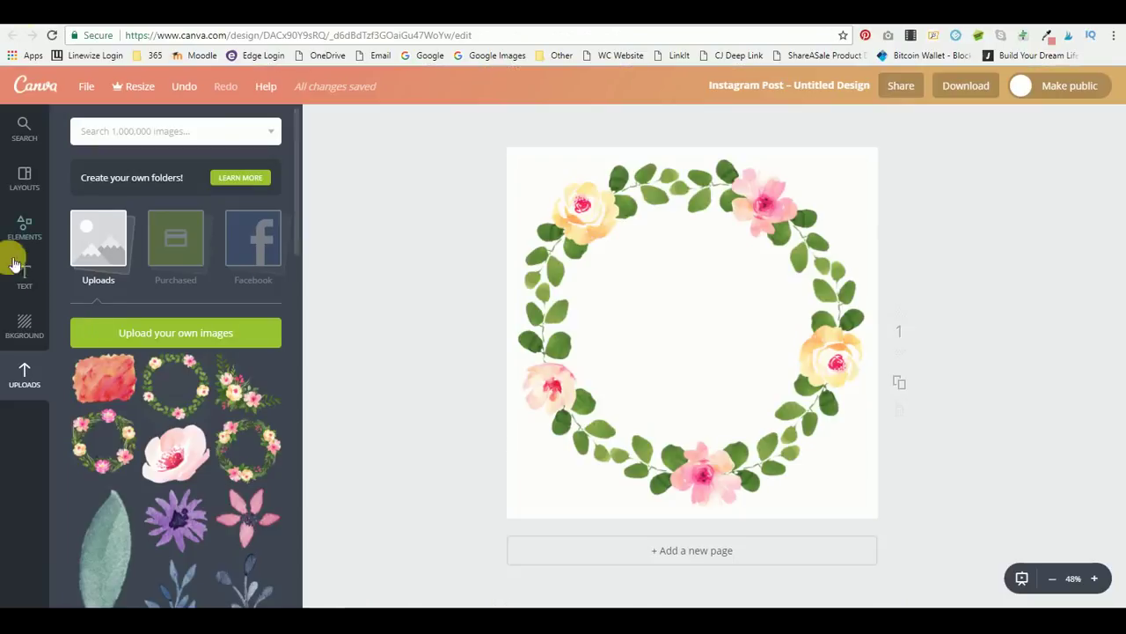
- Add a heading reading 'Happiness blooms from within.' with lowercase 'blooms' and 'within'
left_click(25, 275)
left_click(184, 204)
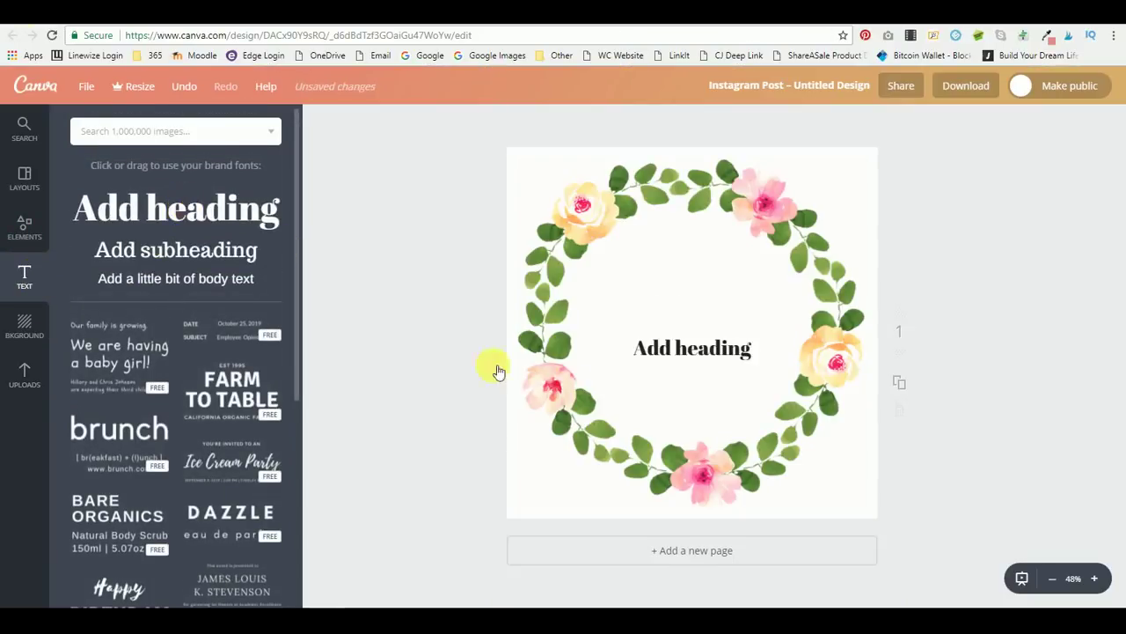
double_click(691, 348)
type("H")
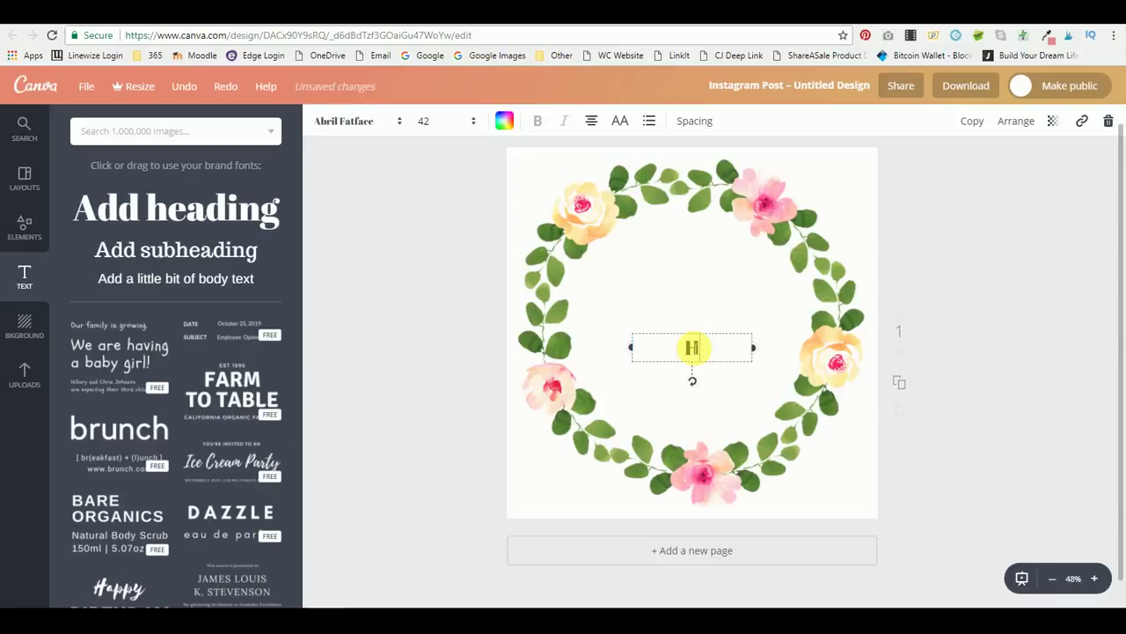
type("appiness")
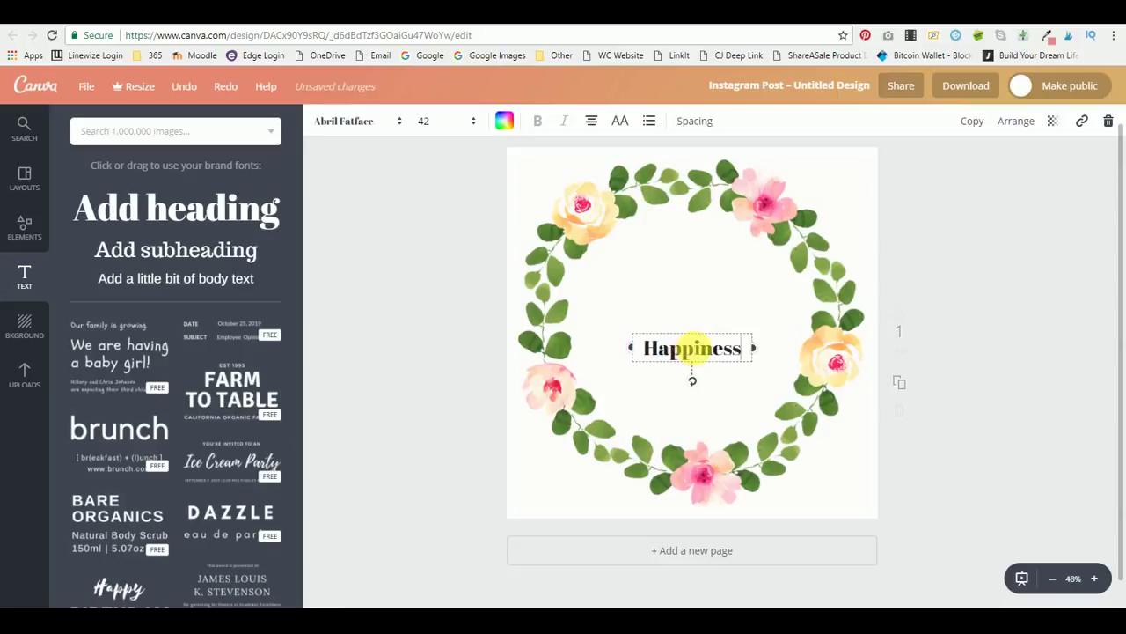
type(" Bloo")
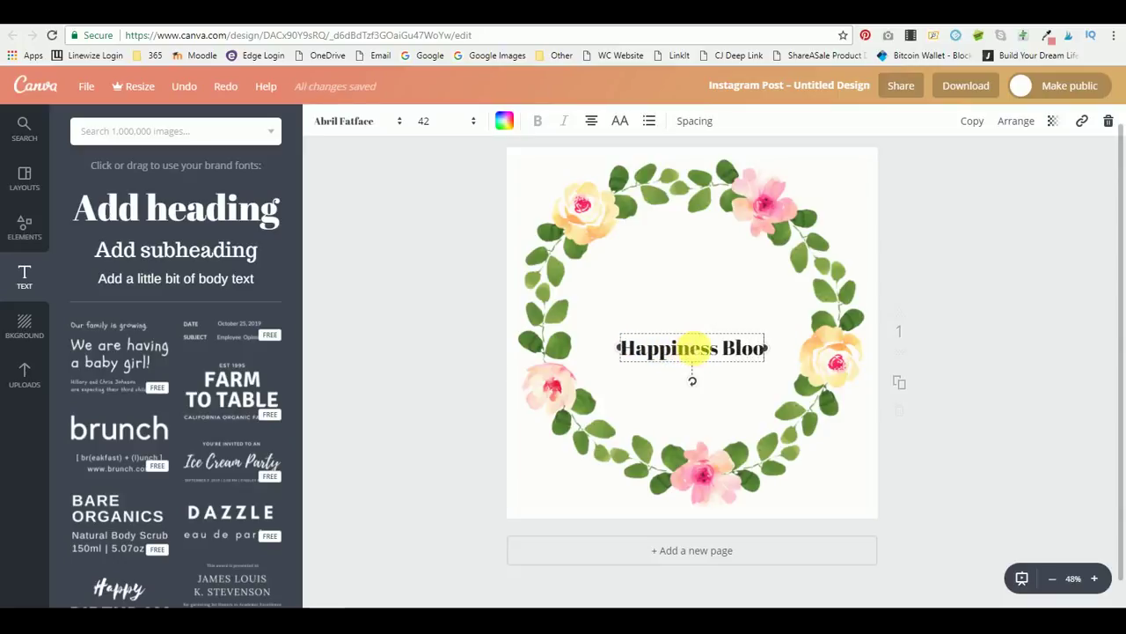
type("ms fro")
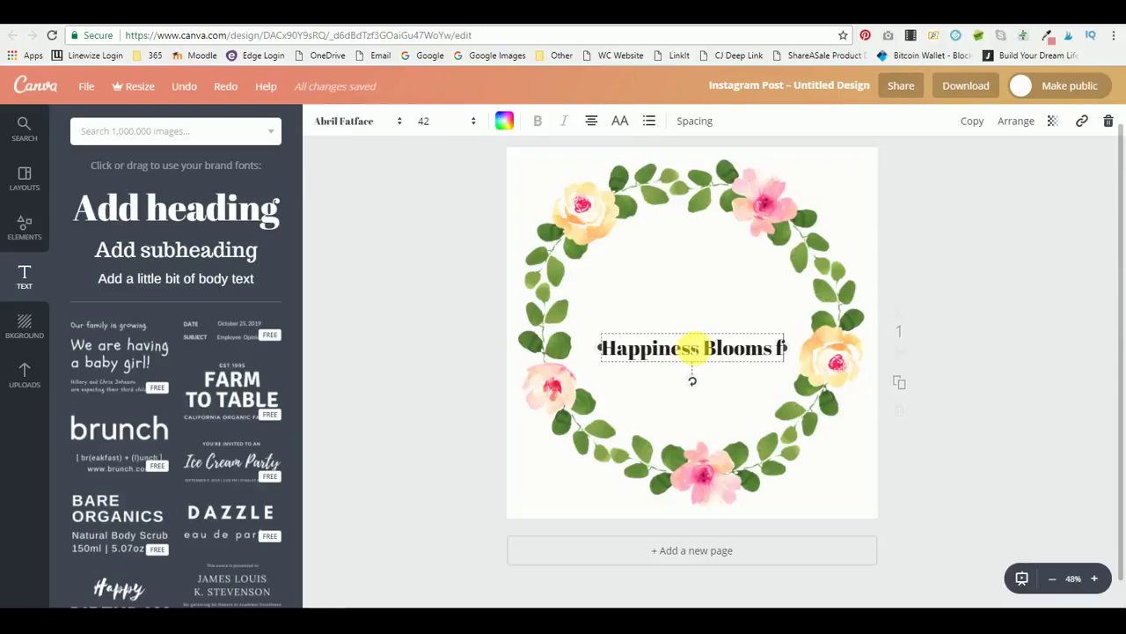
type("m")
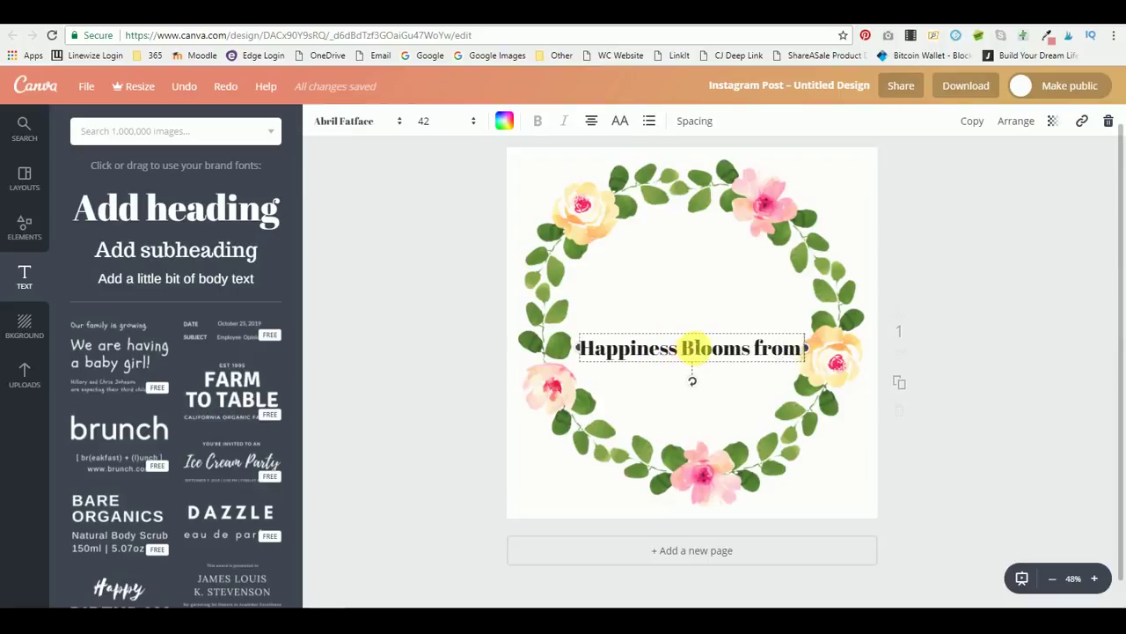
type(" Within")
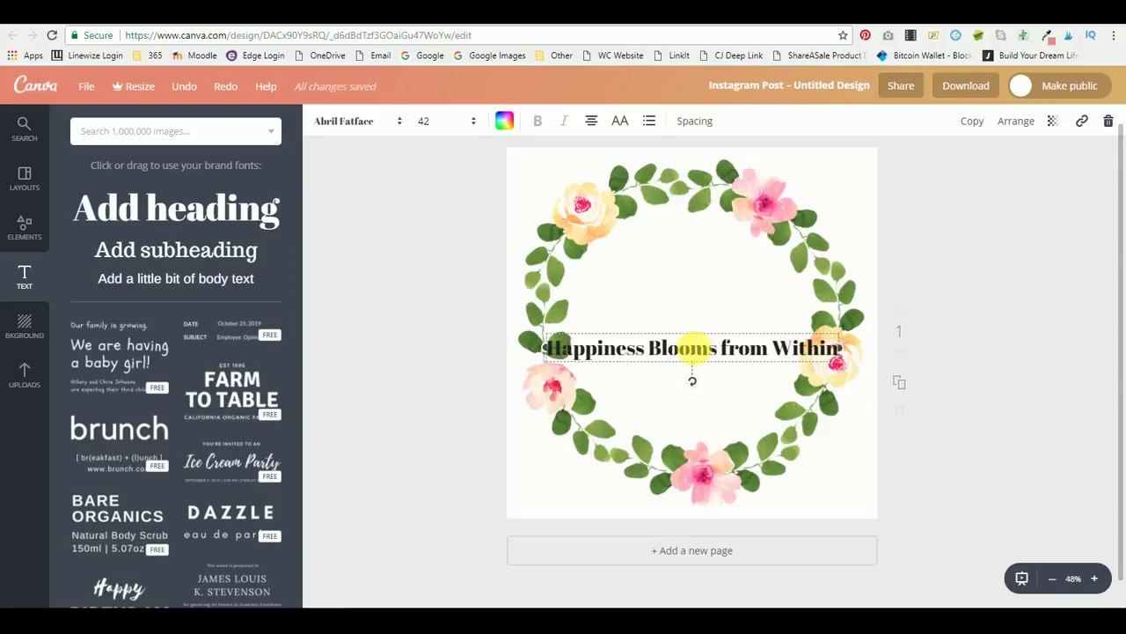
type(".")
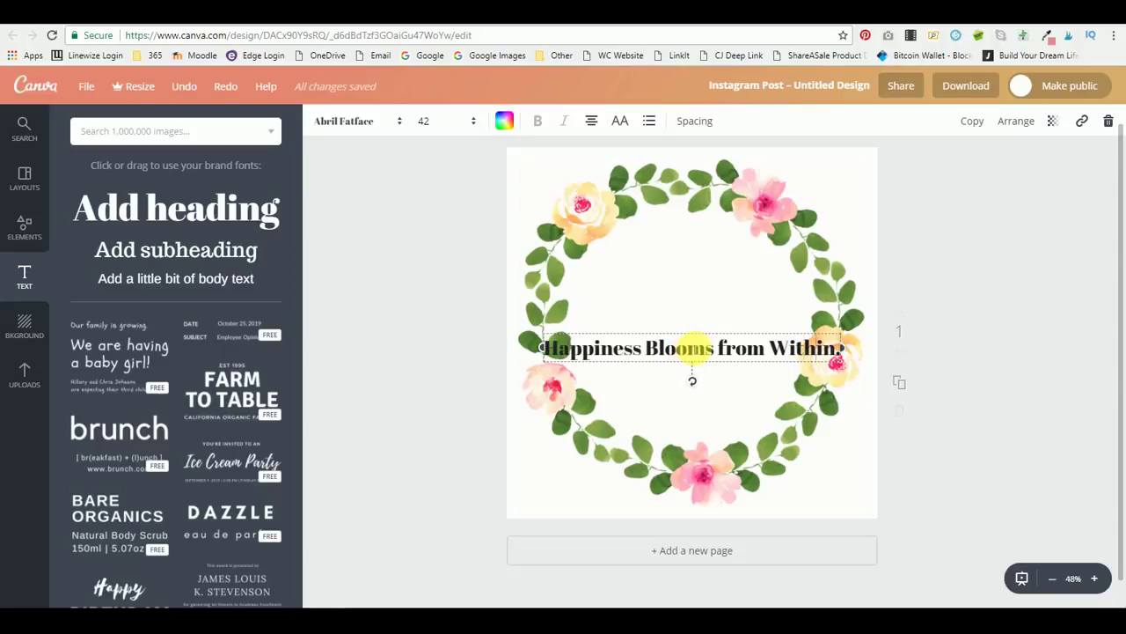
key("BackSpace")
type("w")
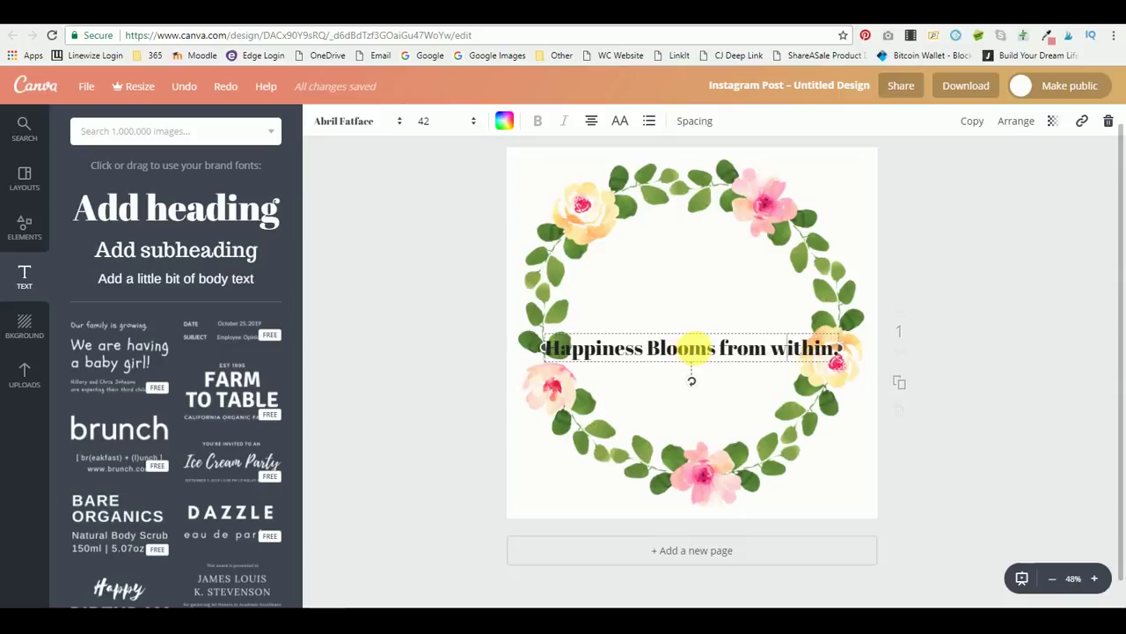
key("BackSpace")
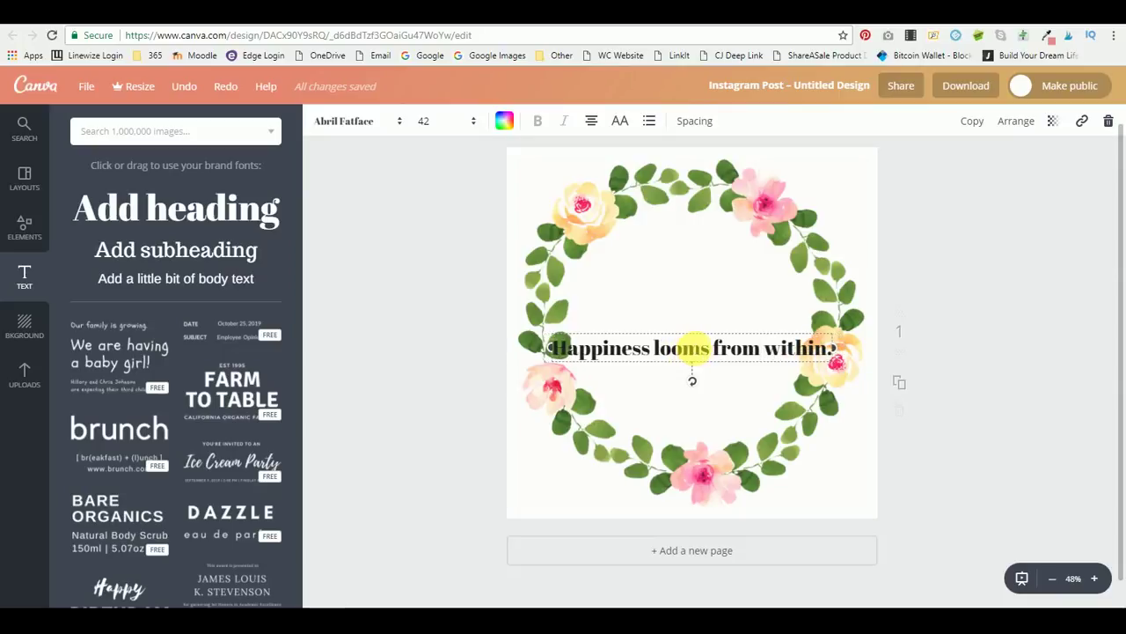
type("b")
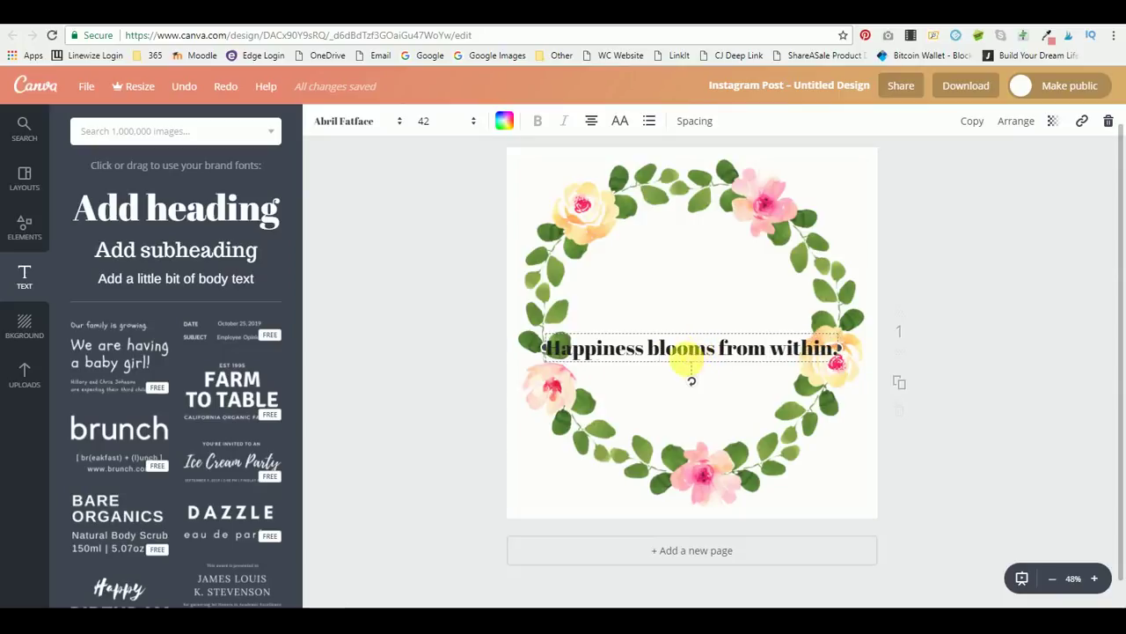
- Break the quote onto three lines and move it up inside the wreath
left_click(649, 349)
key("Return")
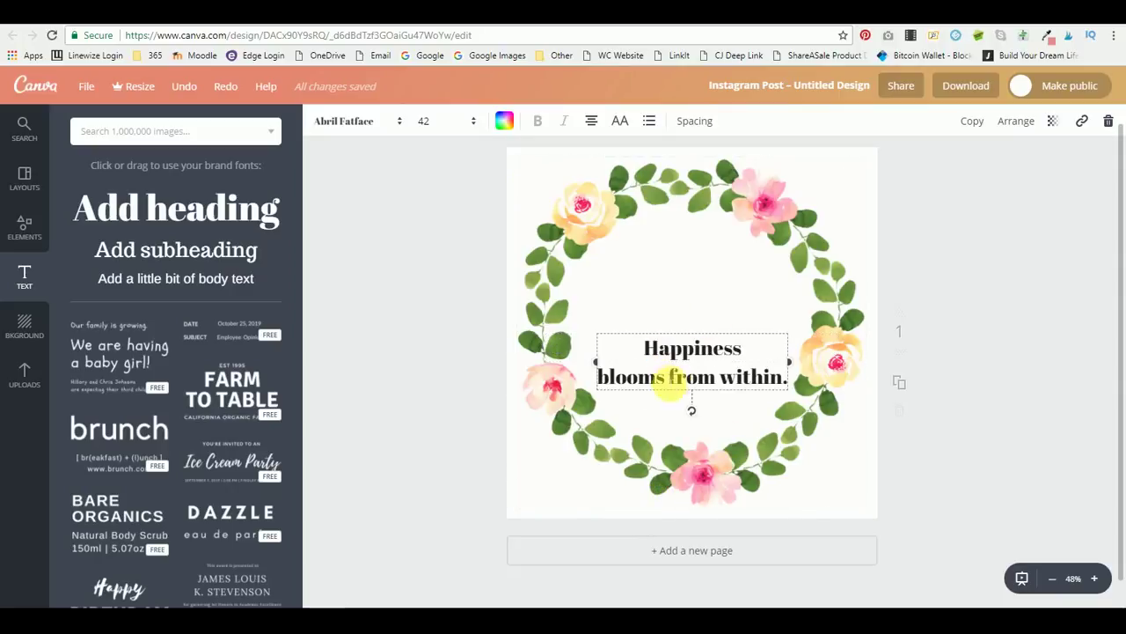
left_click(664, 379)
key("Return")
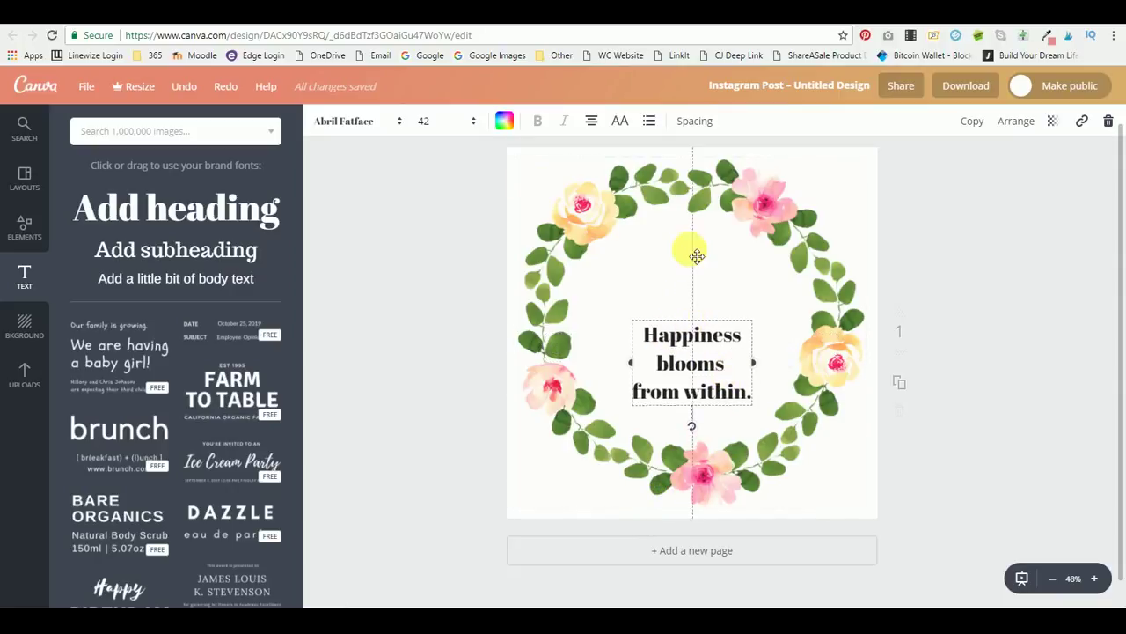
left_click_drag(700, 338, 693, 272)
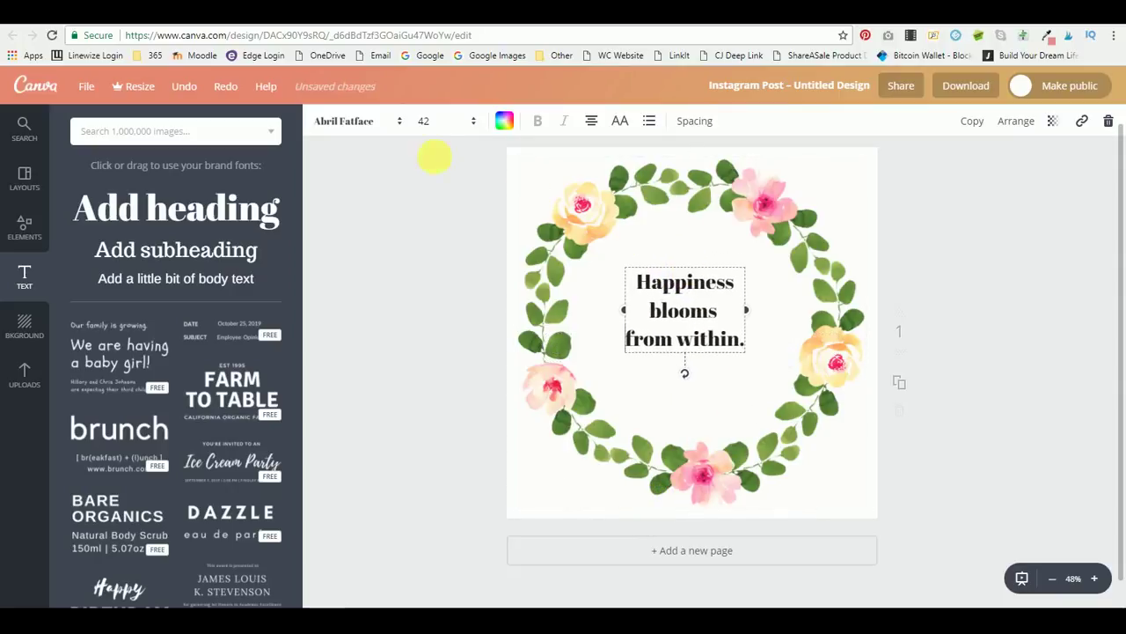
- Set the quote in the Allura script font at size 120
left_click(368, 123)
scroll(408, 406, "down", 3)
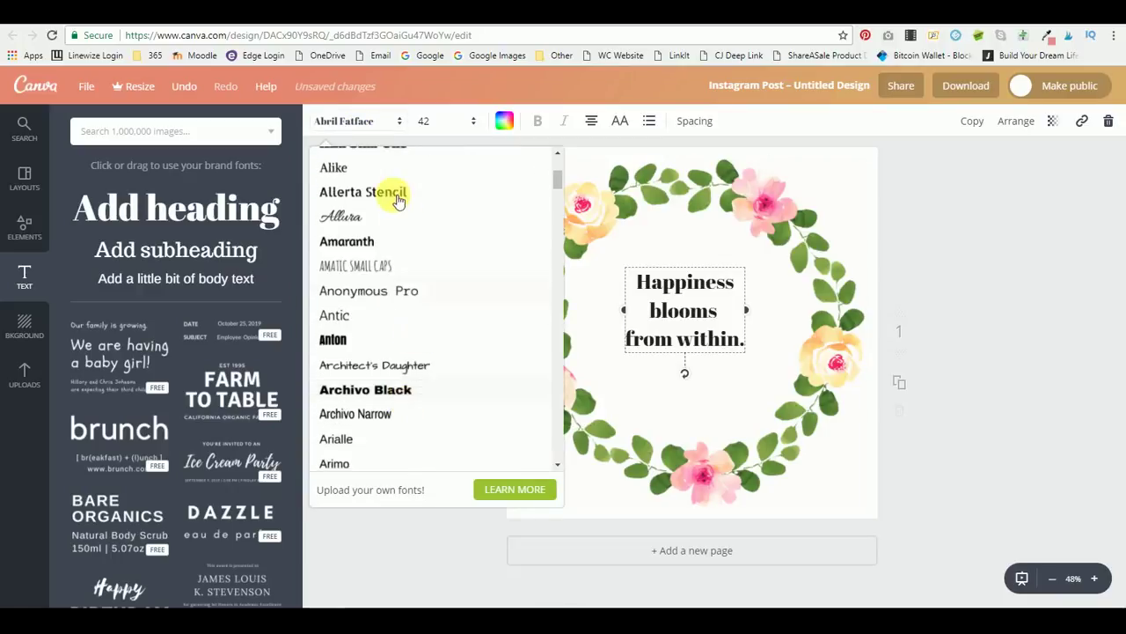
left_click(386, 221)
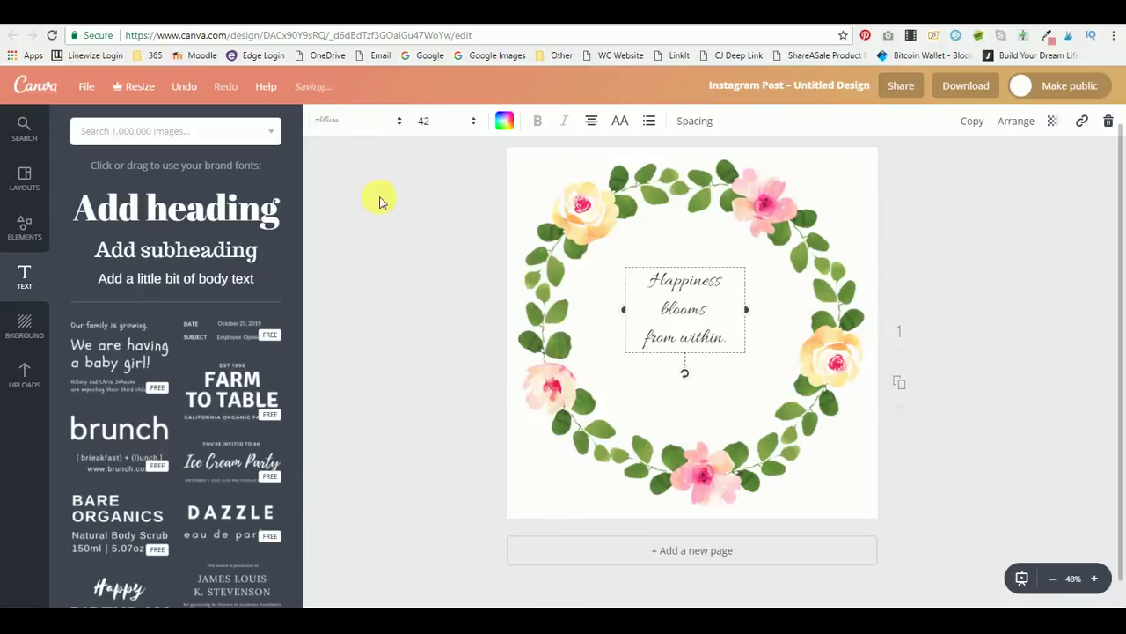
left_click(427, 124)
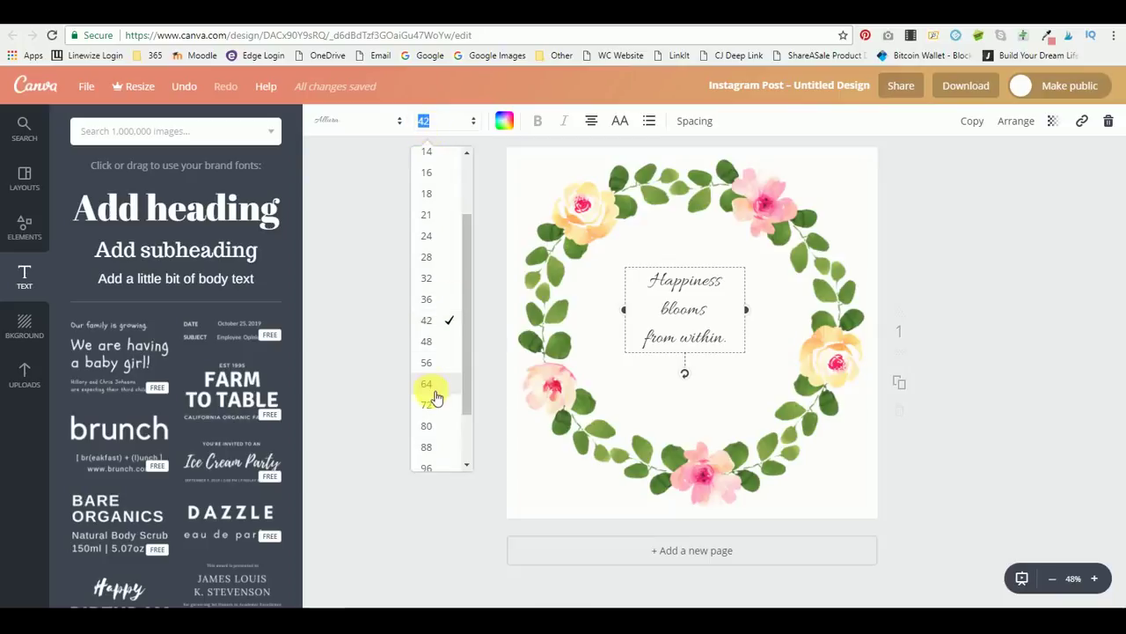
scroll(440, 394, "down", 2)
left_click(437, 440)
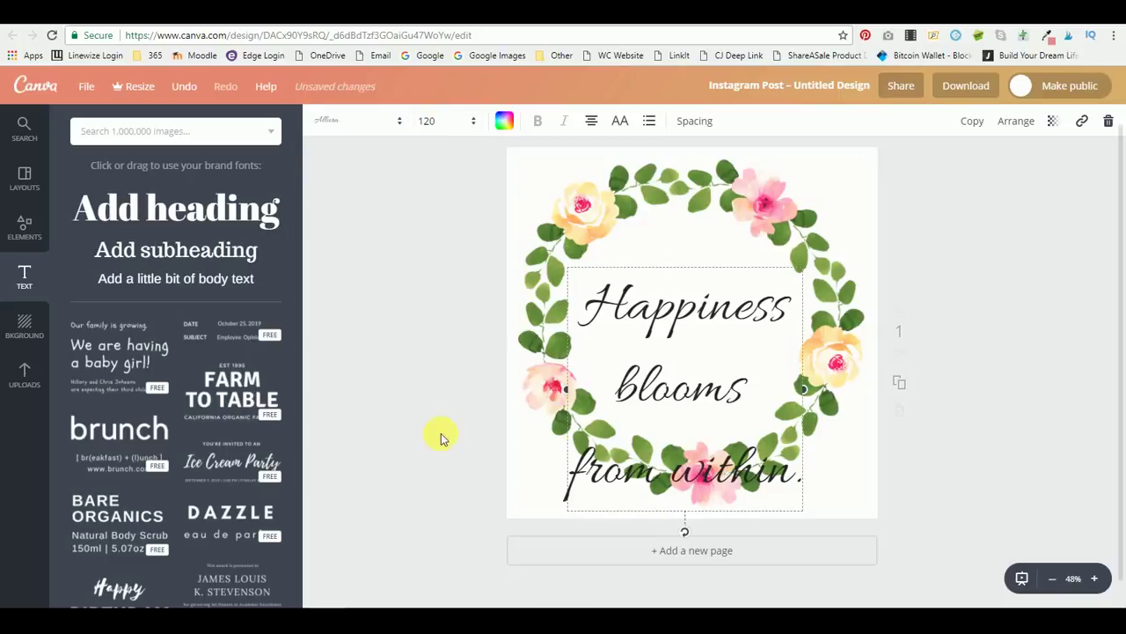
- Tighten the quote's line height to 0.89 and move it up slightly
left_click(699, 121)
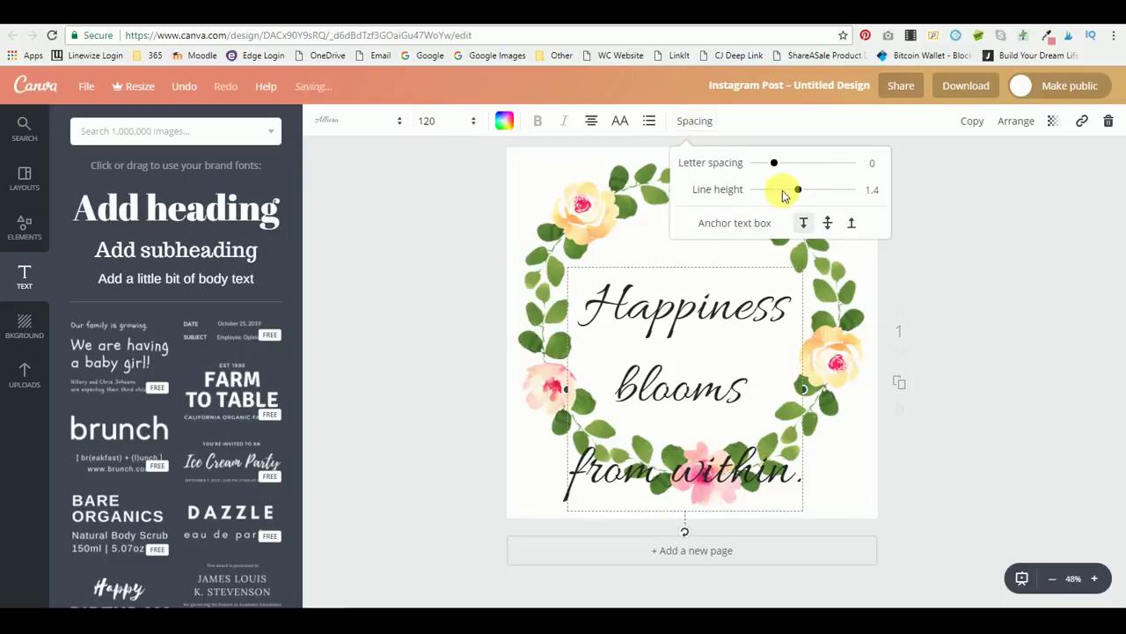
left_click_drag(806, 189, 778, 195)
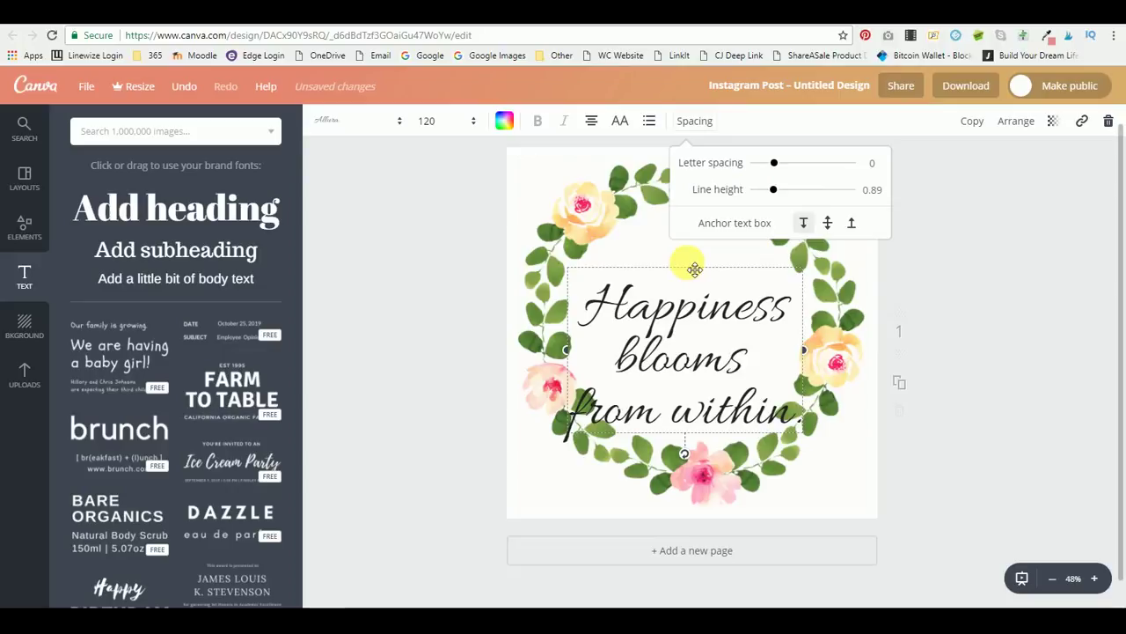
left_click_drag(694, 272, 702, 239)
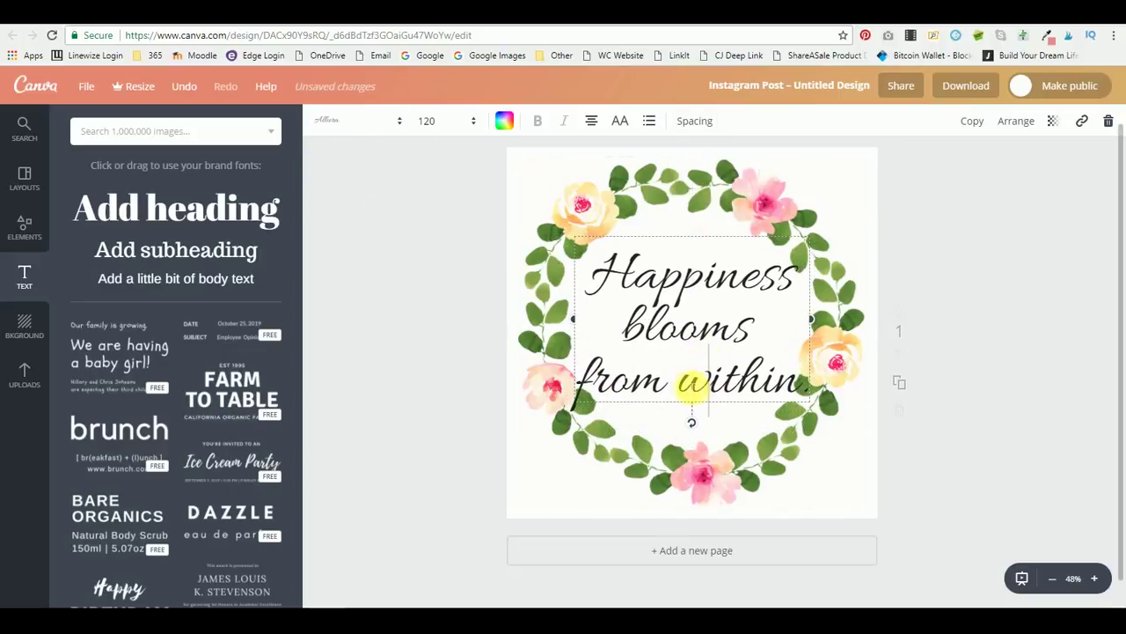
- Put 'within.' on its own line, centre the quote, and rework the break before 'from'
left_click(674, 381)
key("Return")
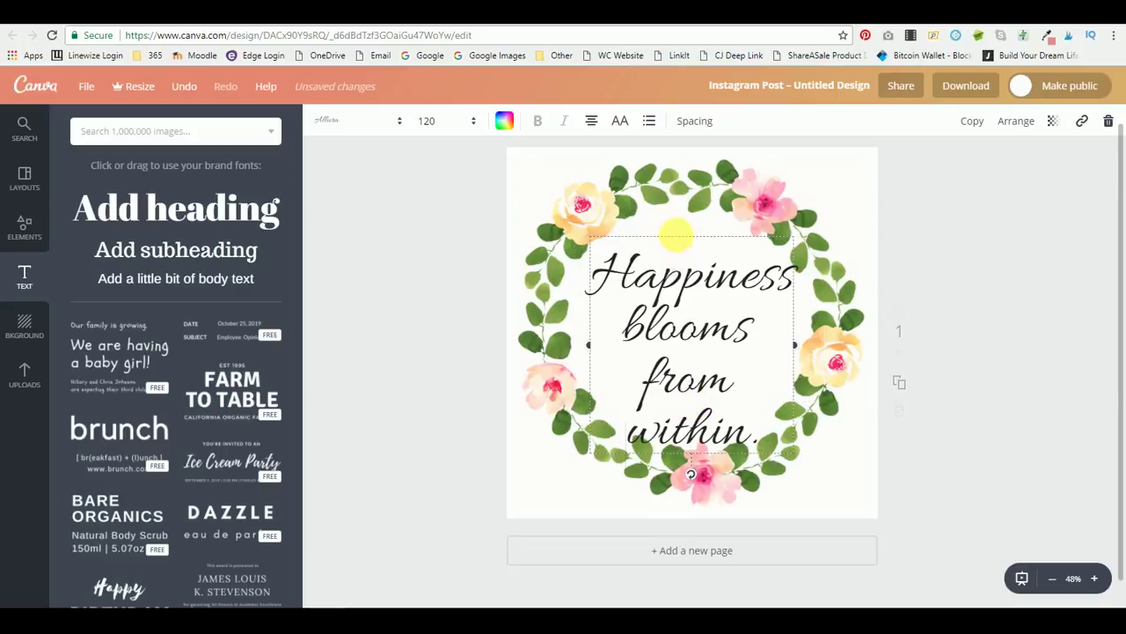
left_click_drag(677, 233, 680, 230)
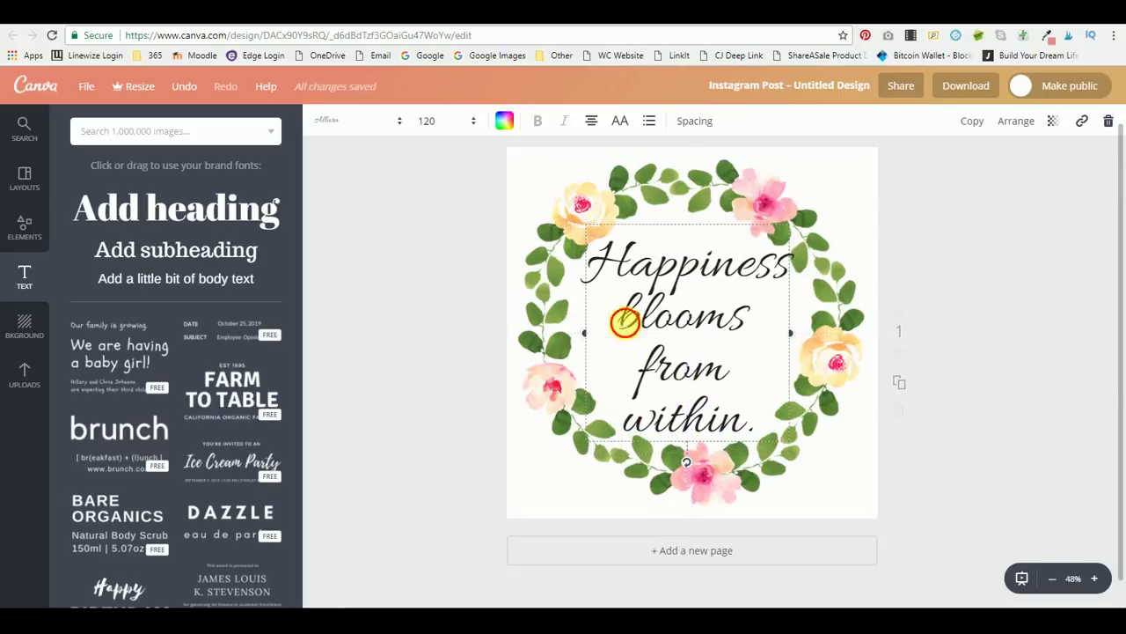
left_click(624, 320)
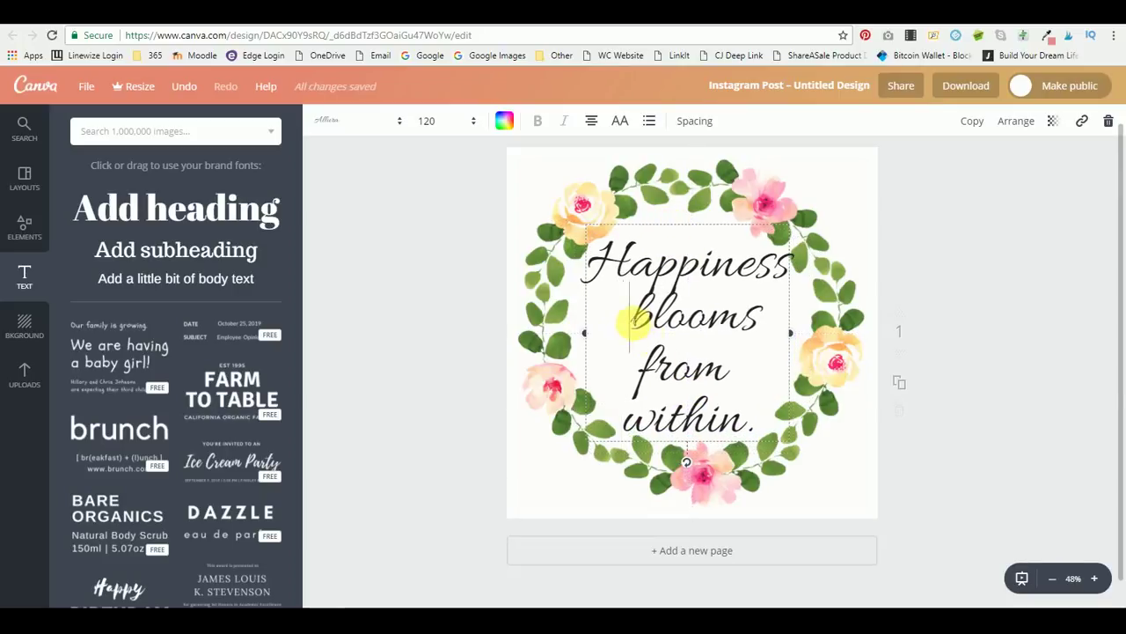
key("Down")
key("BackSpace")
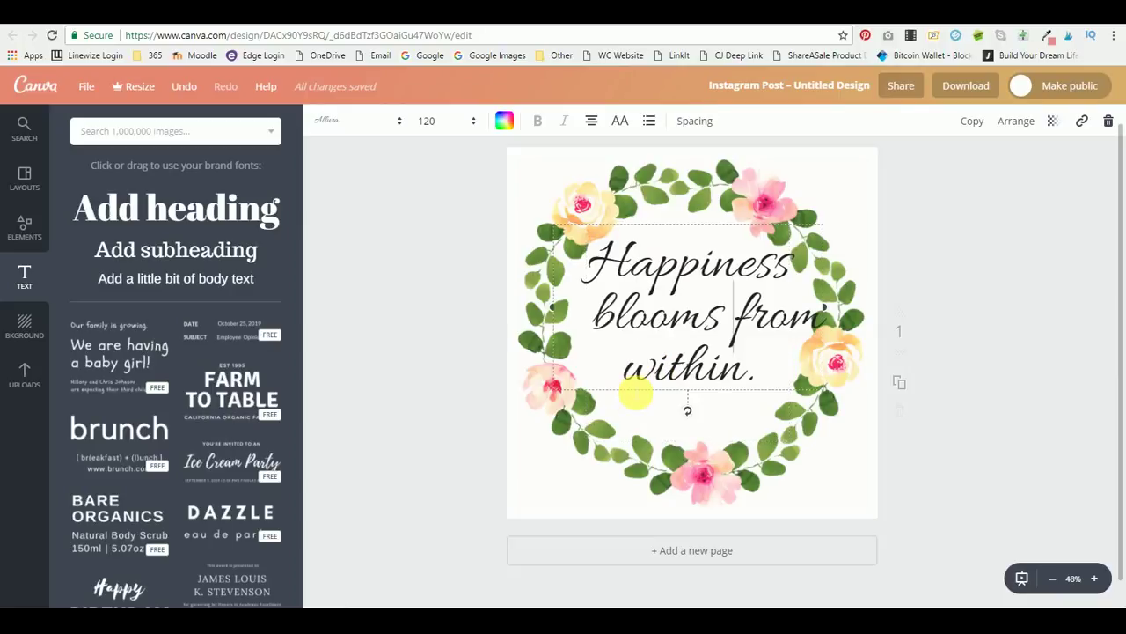
key("Return")
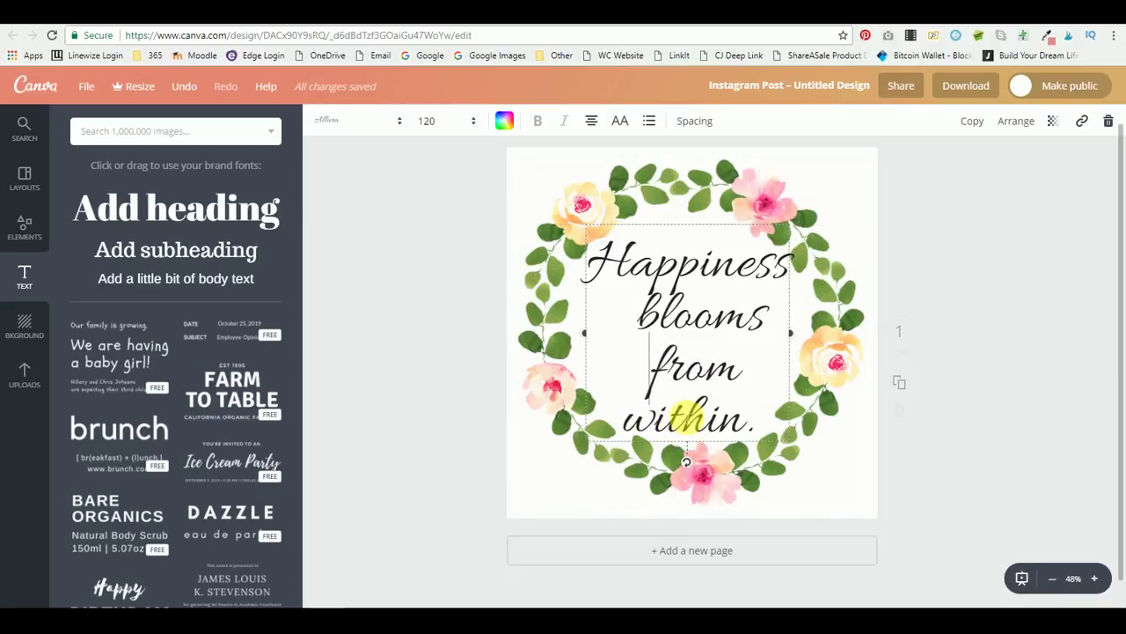
- Slightly tighten the line spacing and test a line break before 'blooms'
left_click(707, 120)
left_click_drag(772, 189, 771, 189)
left_click(645, 318)
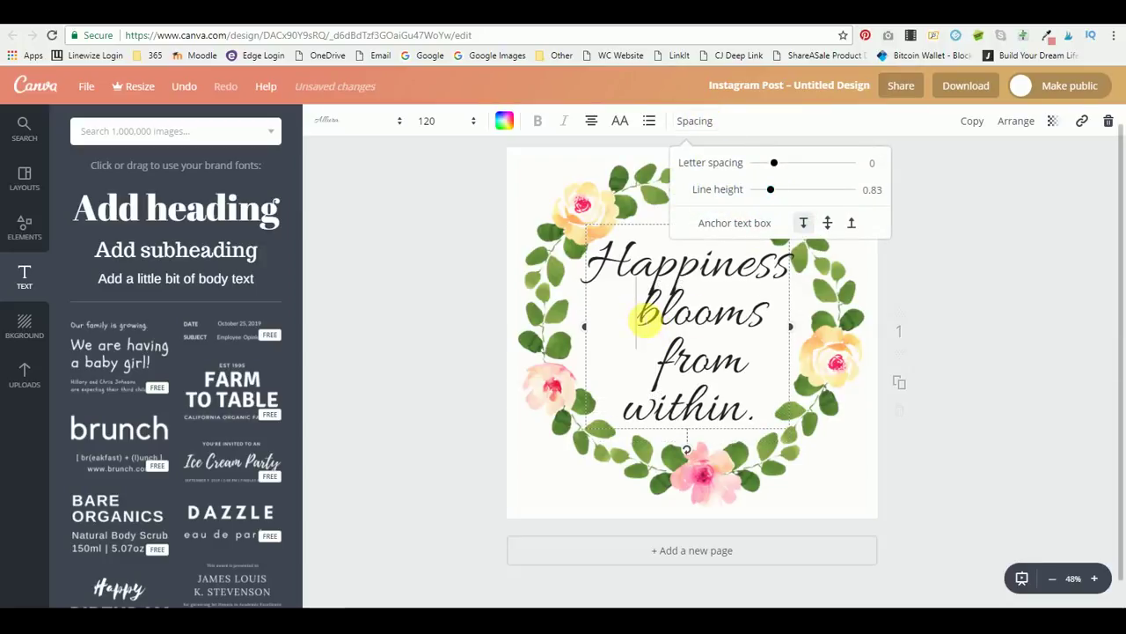
key("Return")
key("BackSpace")
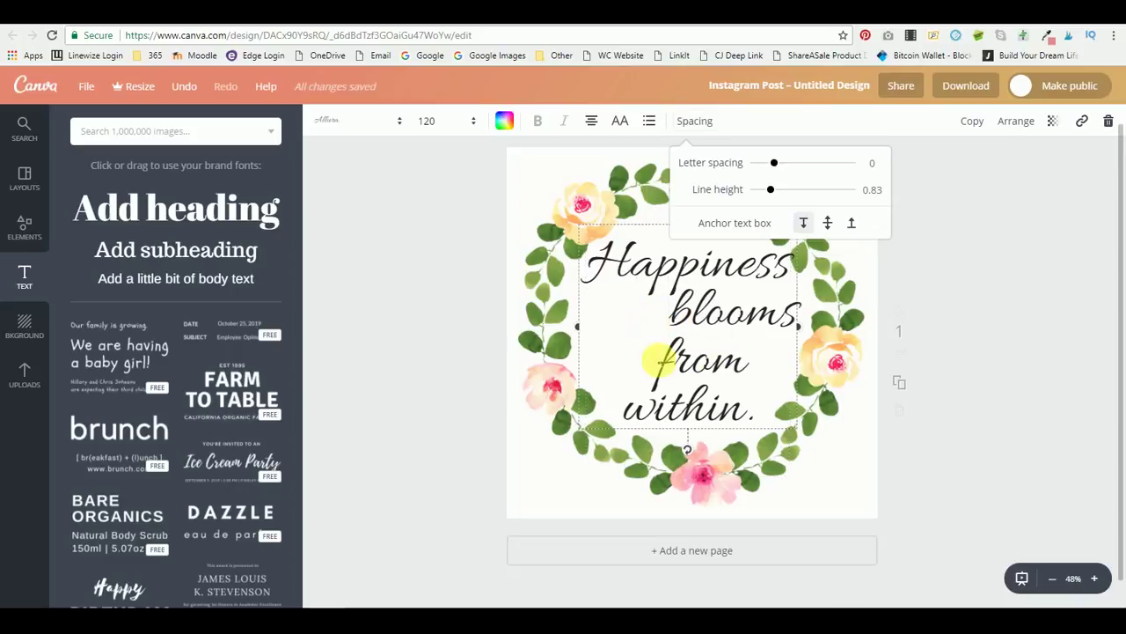
left_click(666, 359)
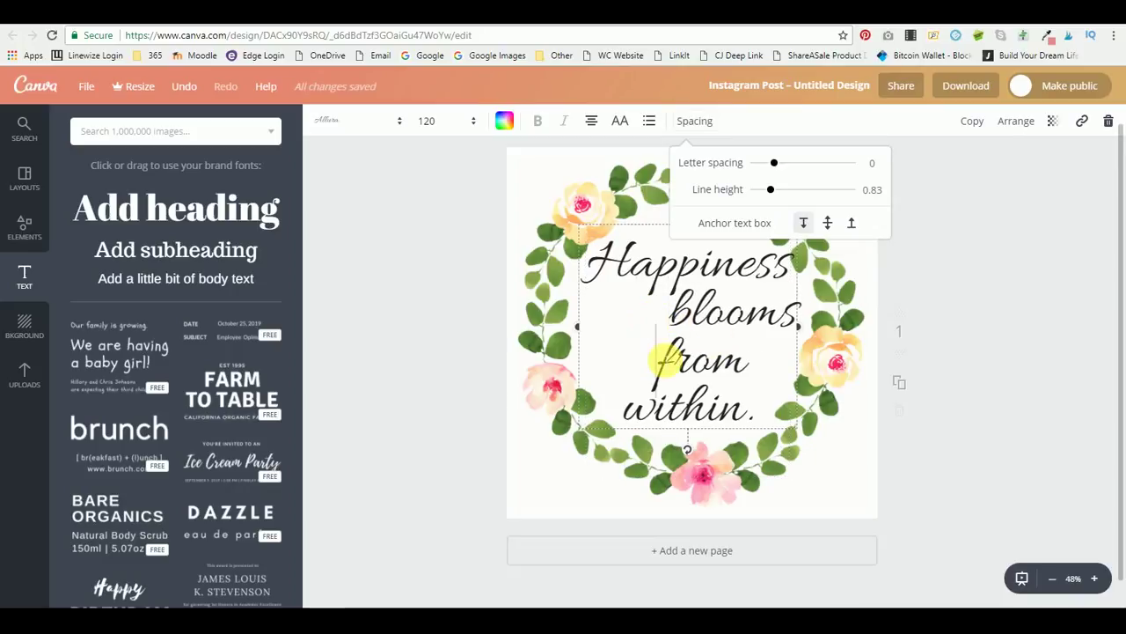
- Reduce the quote's line height to 0.72 and deselect the text
left_click(772, 190)
left_click_drag(771, 190, 766, 189)
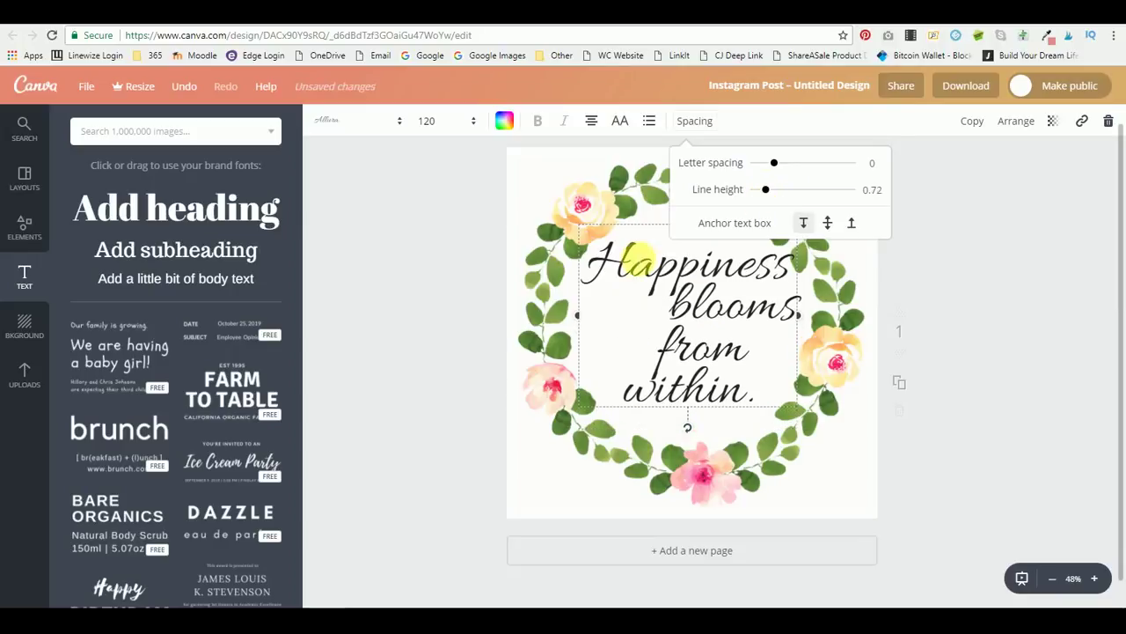
left_click(642, 232)
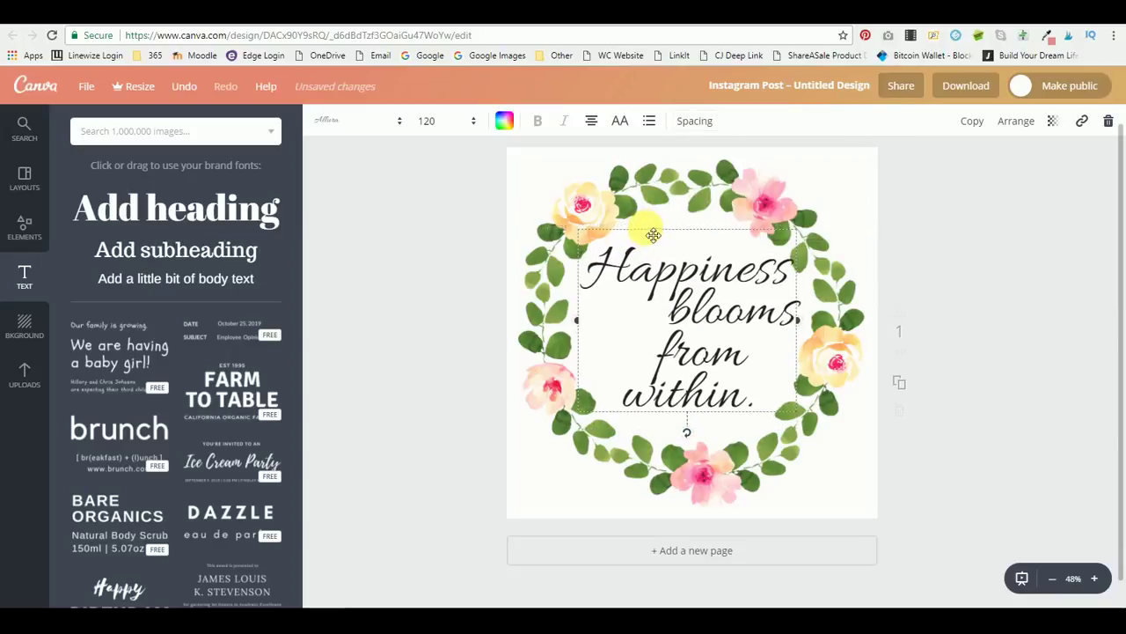
left_click(442, 226)
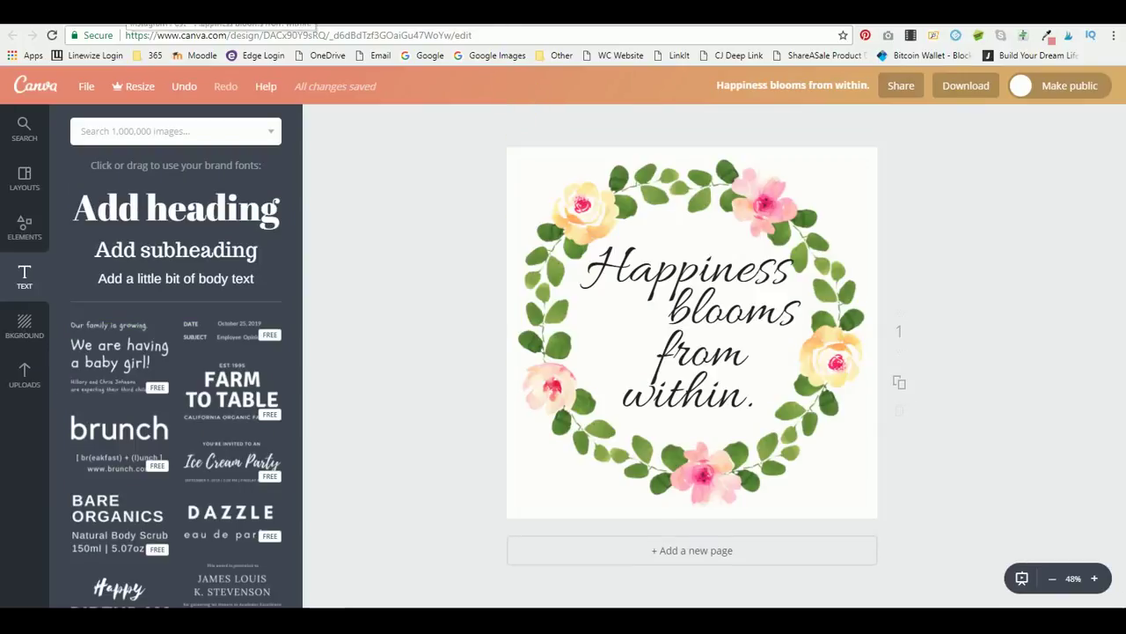
- Add a custom document colour and make the background light lavender dab5ff
left_click(26, 327)
left_click(83, 186)
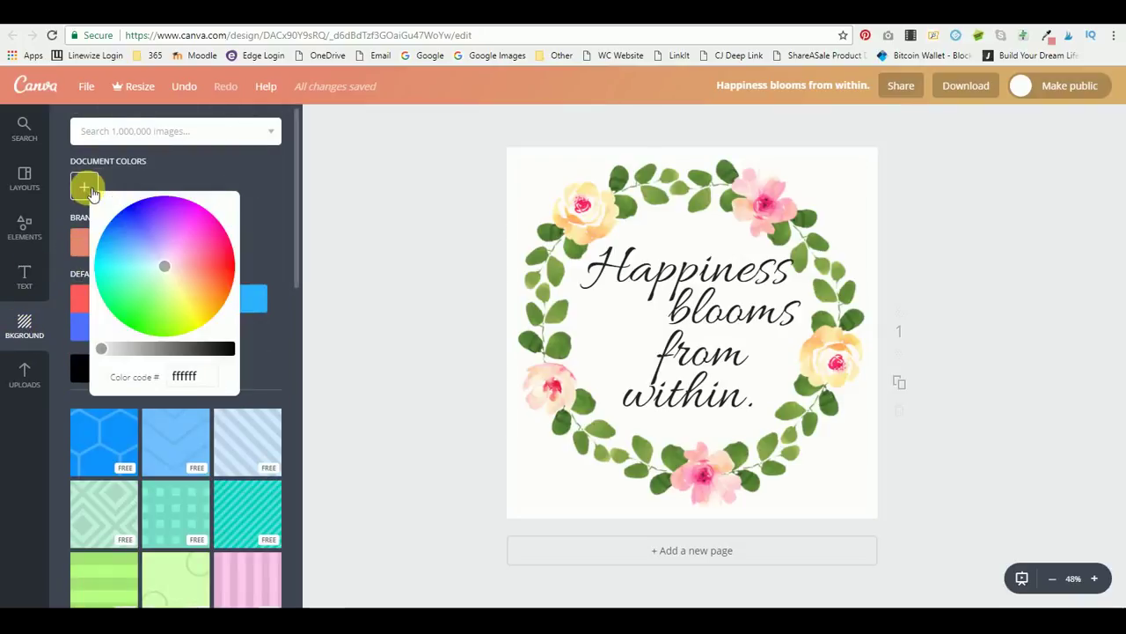
left_click(194, 240)
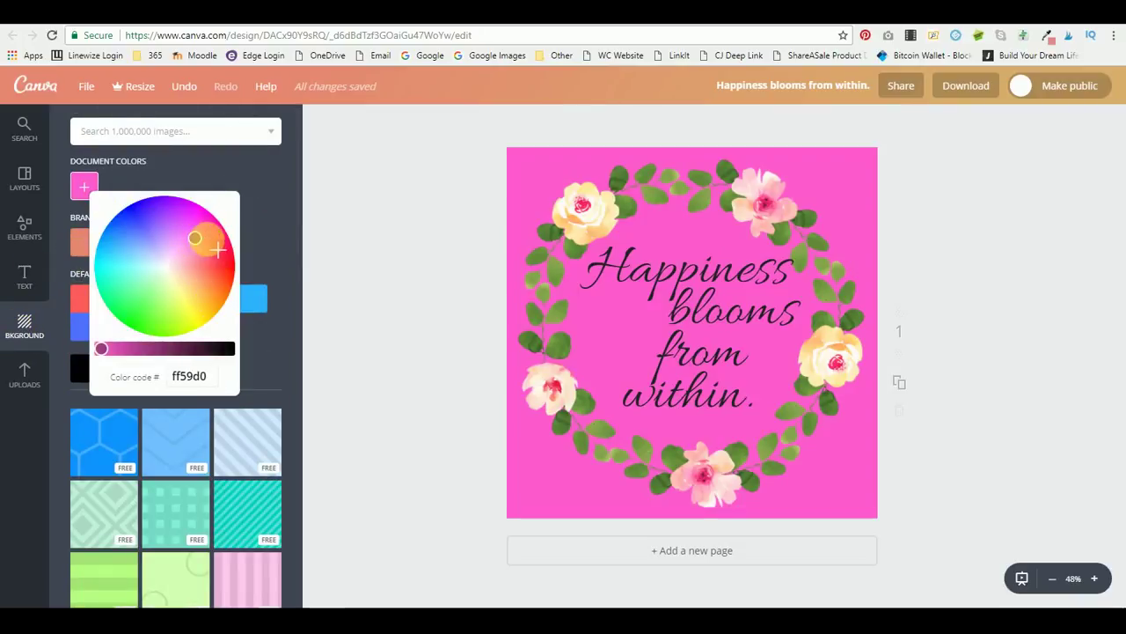
left_click_drag(194, 240, 167, 243)
left_click(382, 290)
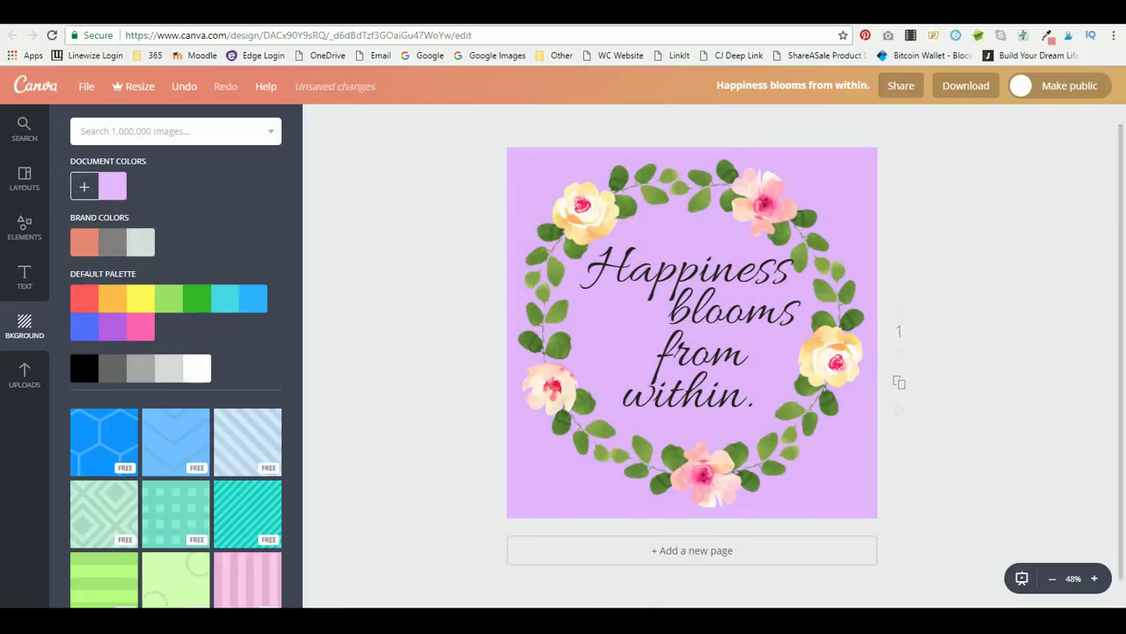